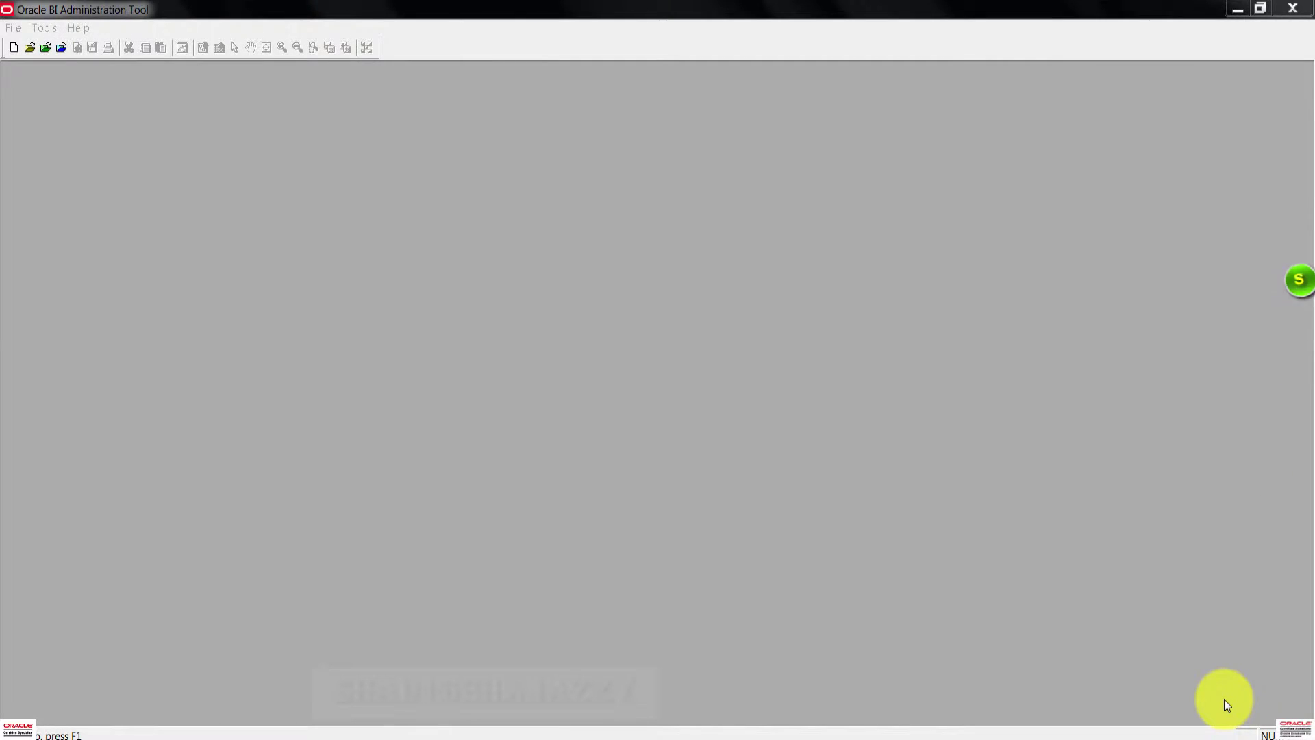
- Open the BISAMPLE.rpd repository offline and enter the repository password
click(13, 27)
mouse_move(171, 76)
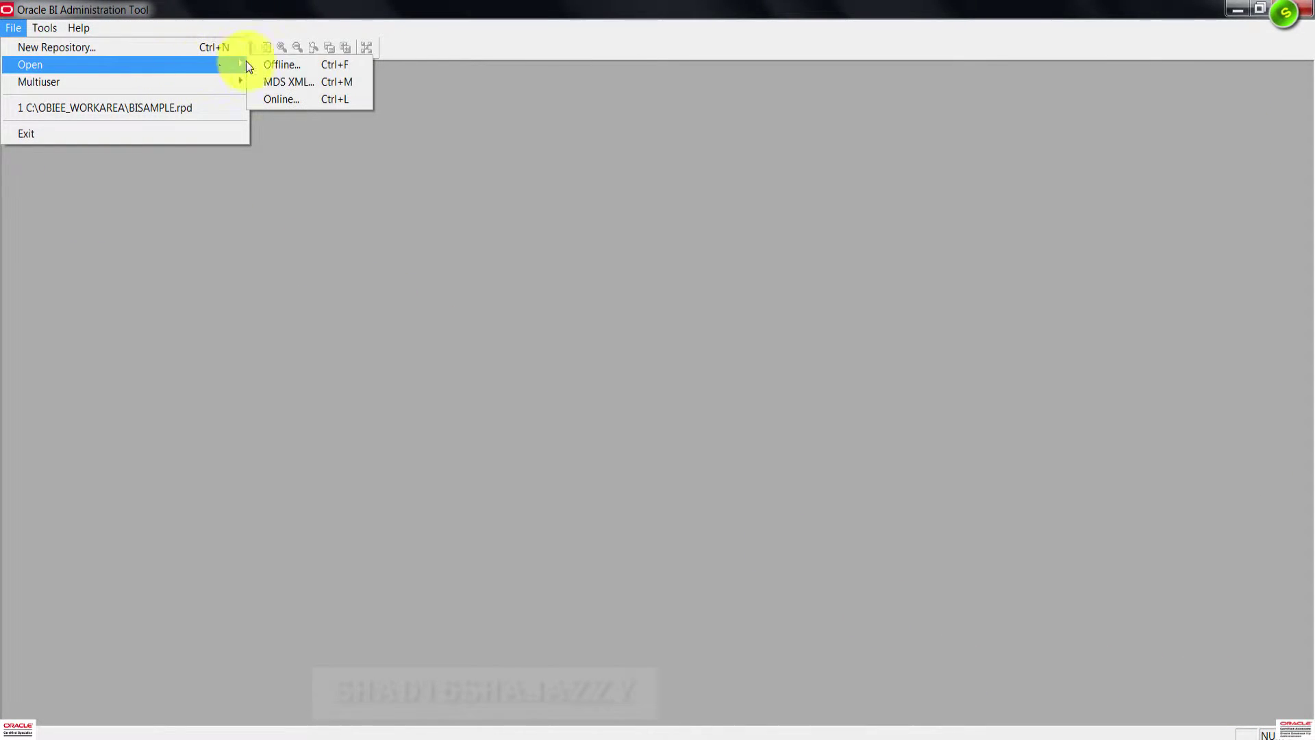
click(315, 64)
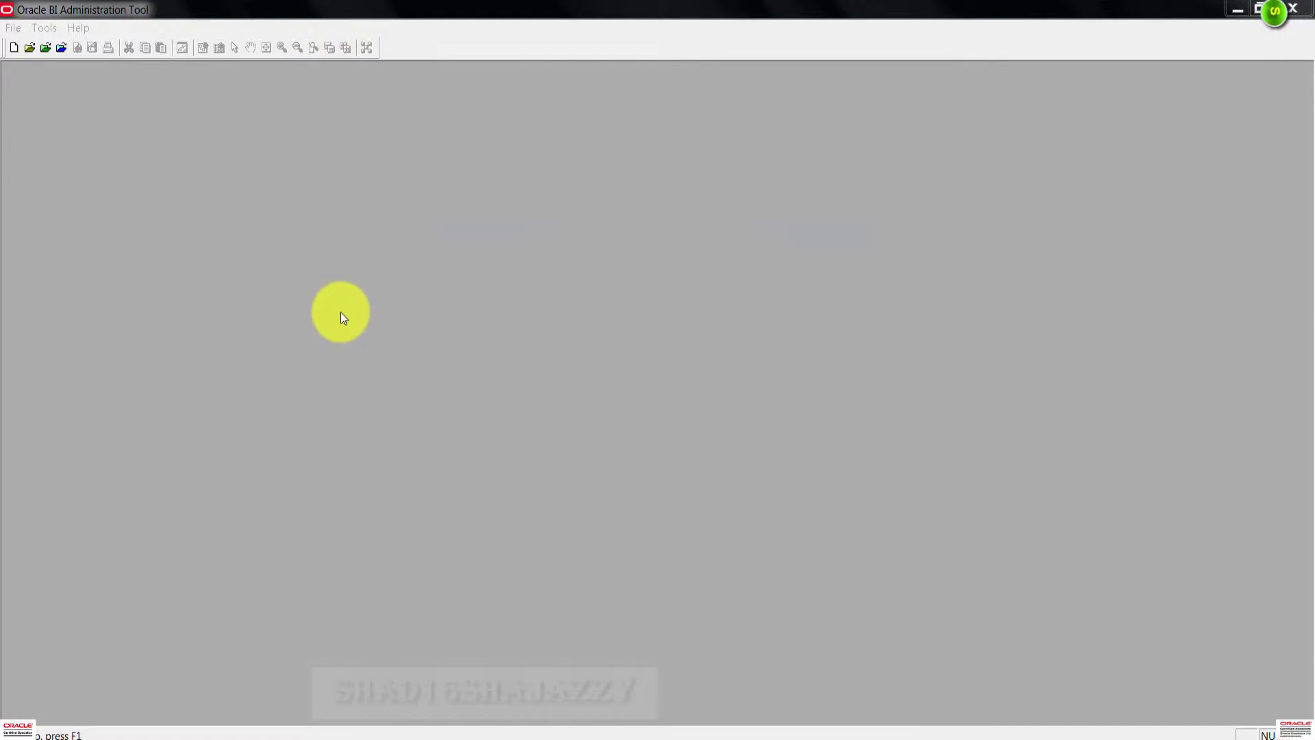
click(565, 271)
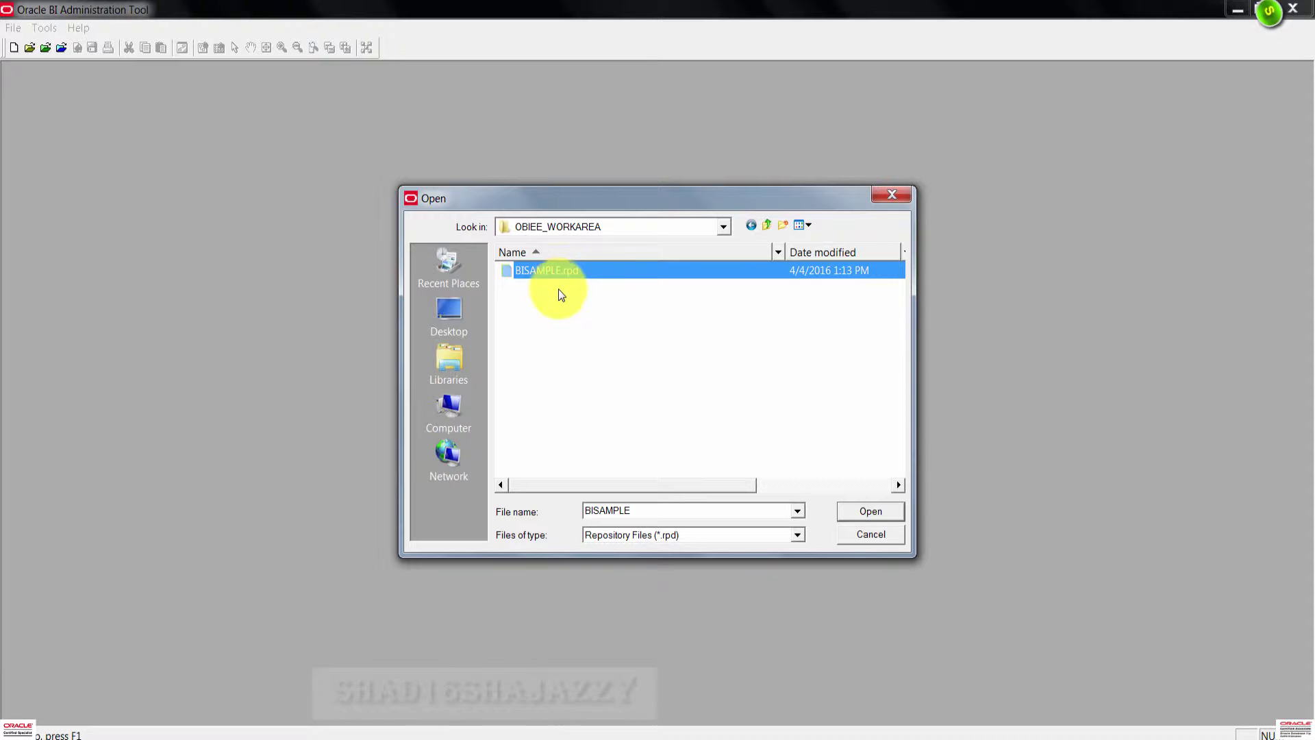
click(869, 510)
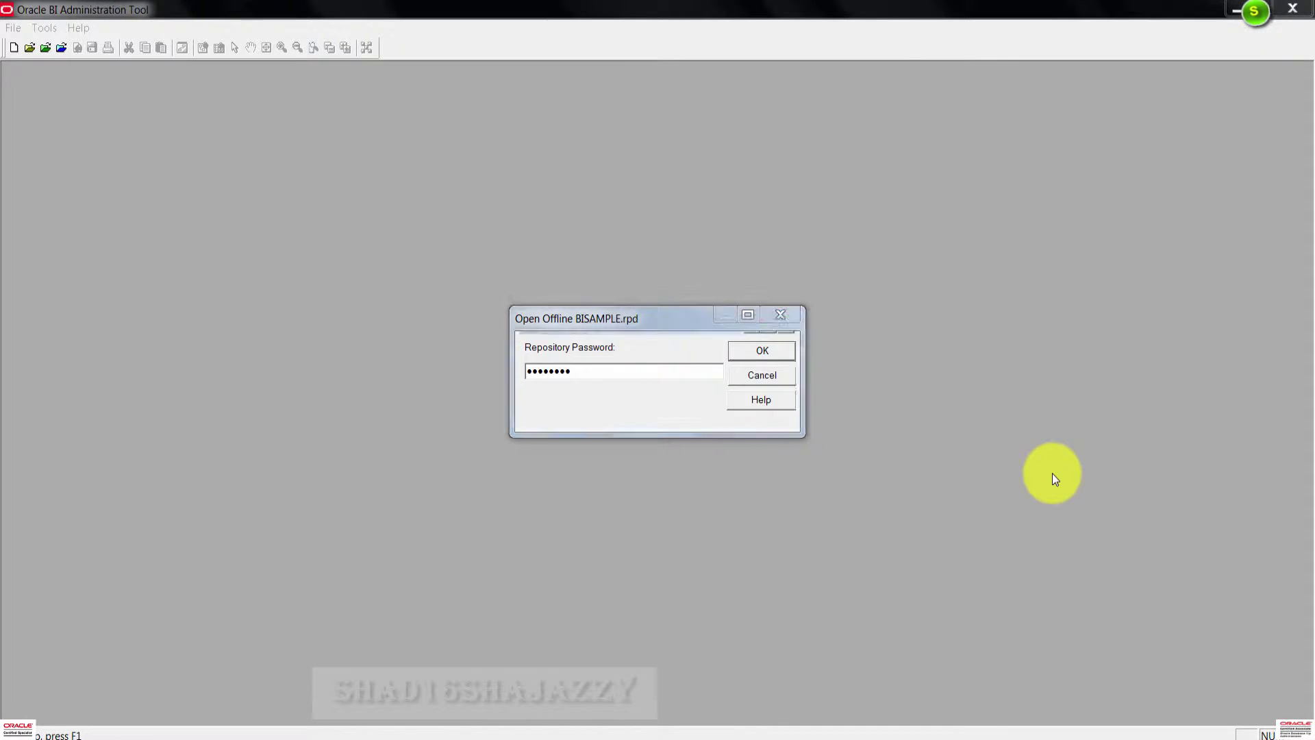
key(Return)
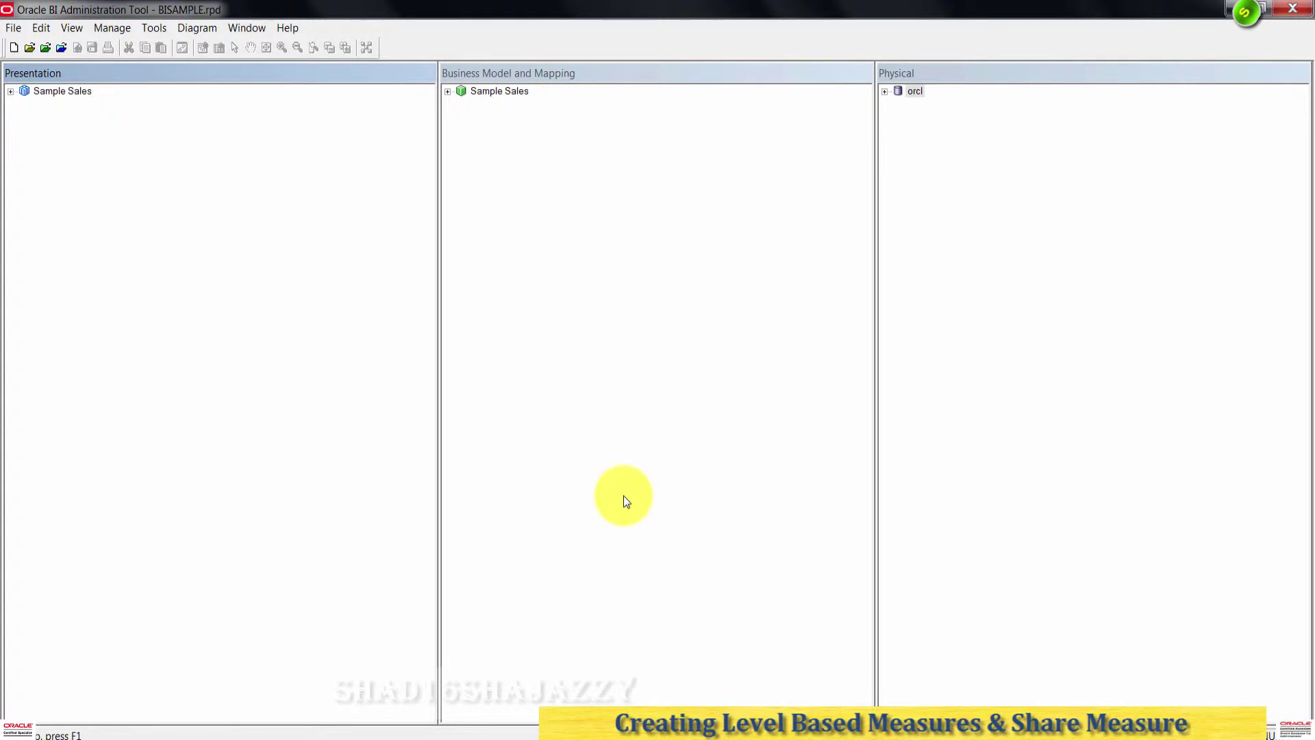
- In Sample Sales, add a logical column named 'Product Total Revenue' to F1 Revenue
click(449, 92)
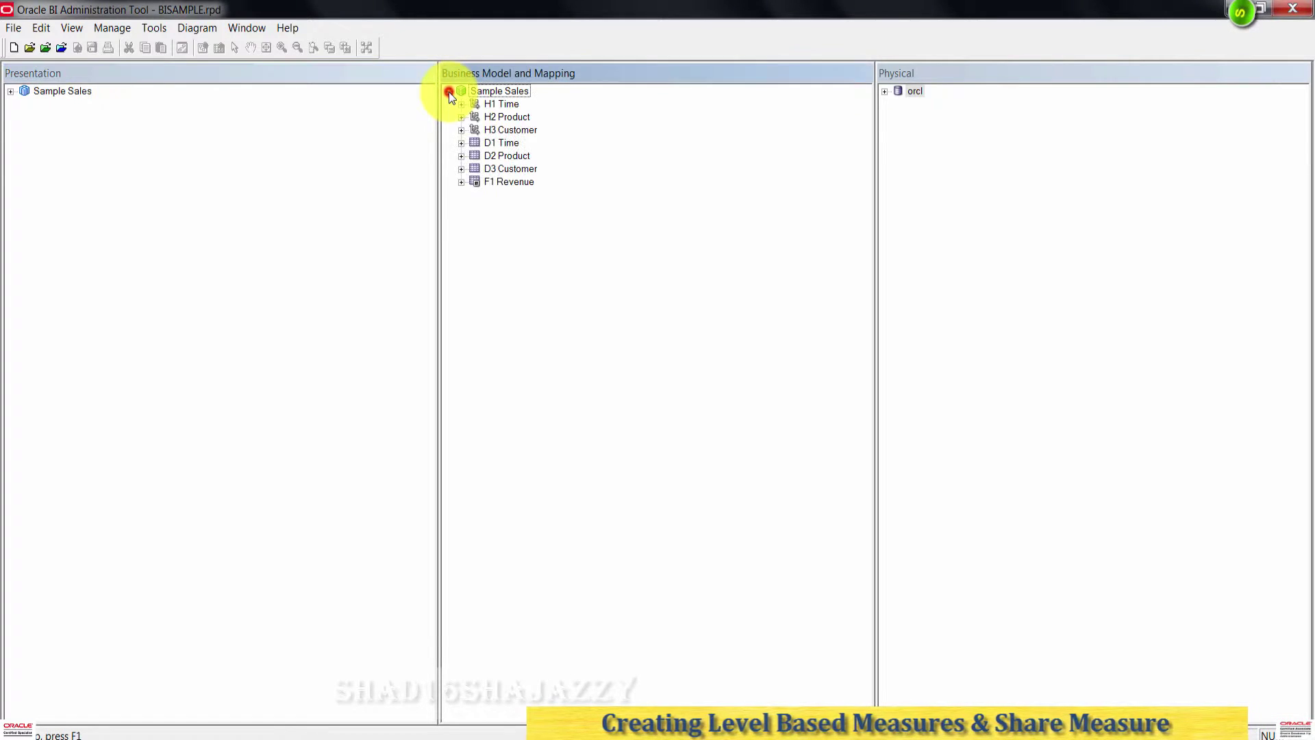
click(461, 183)
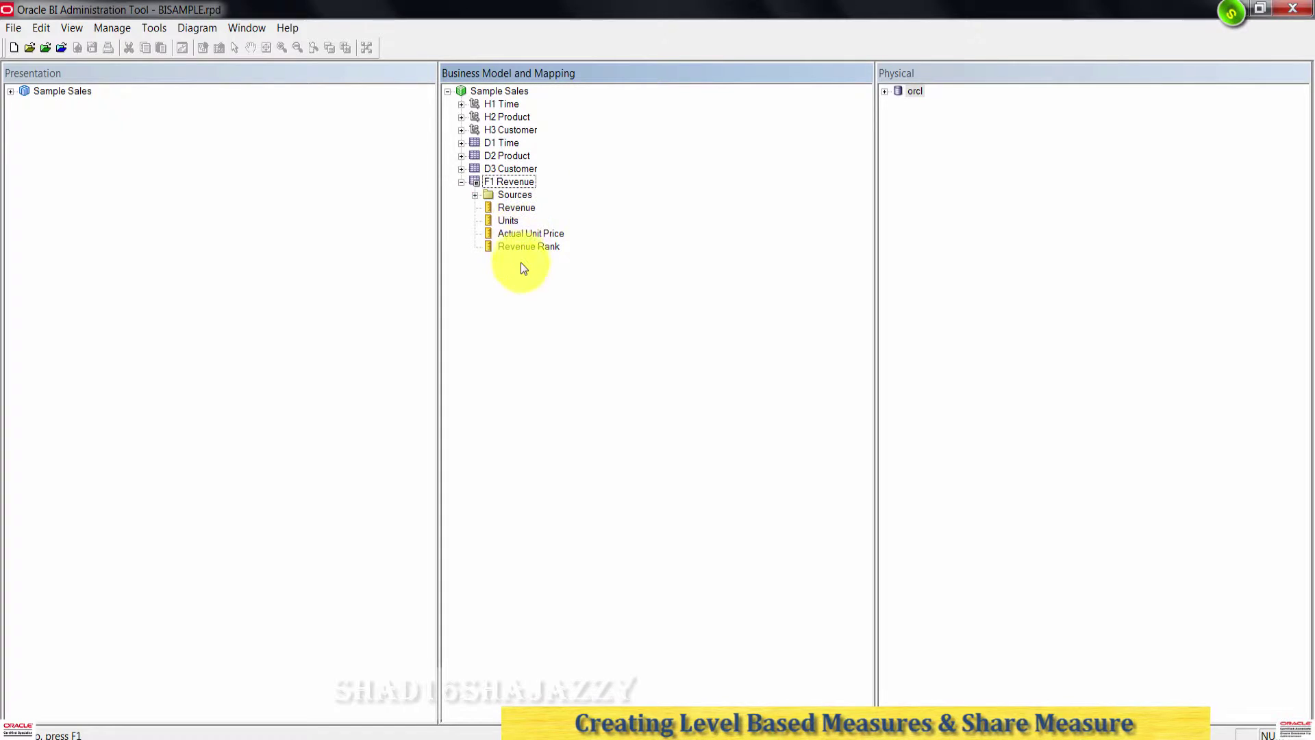
click(509, 184)
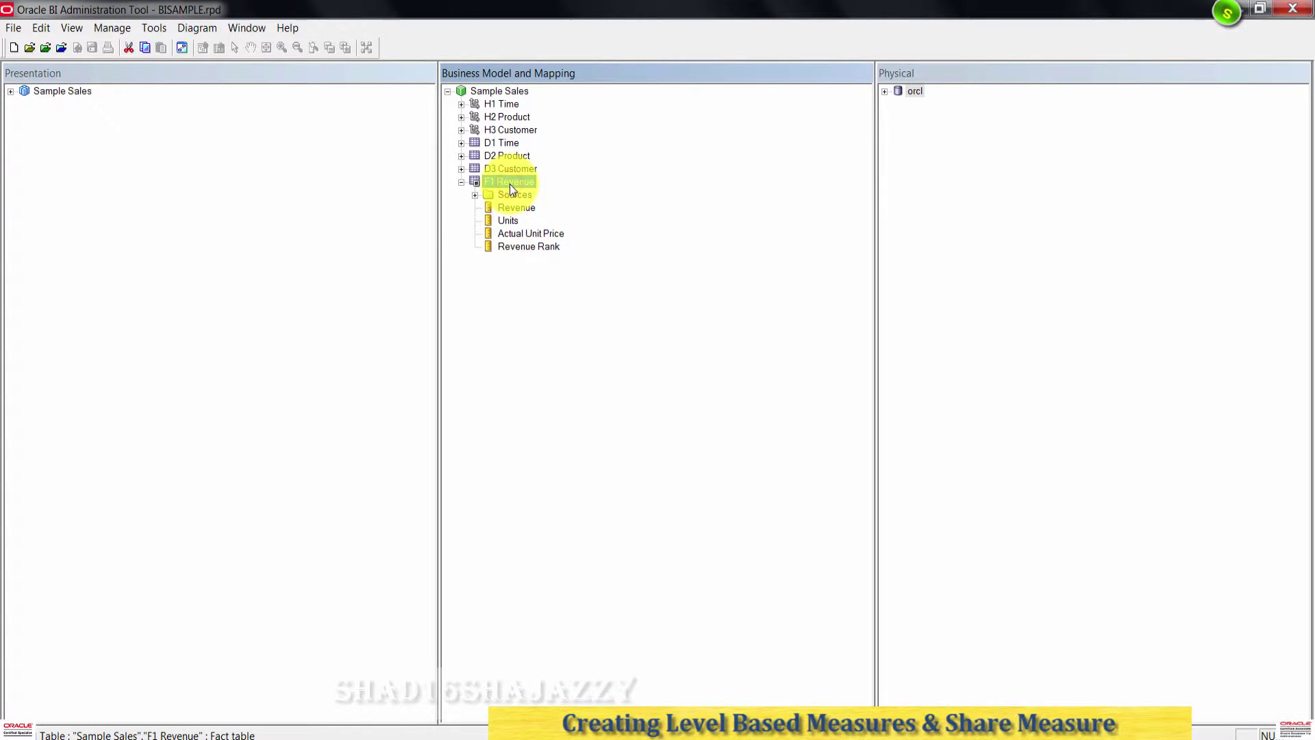
right_click(510, 184)
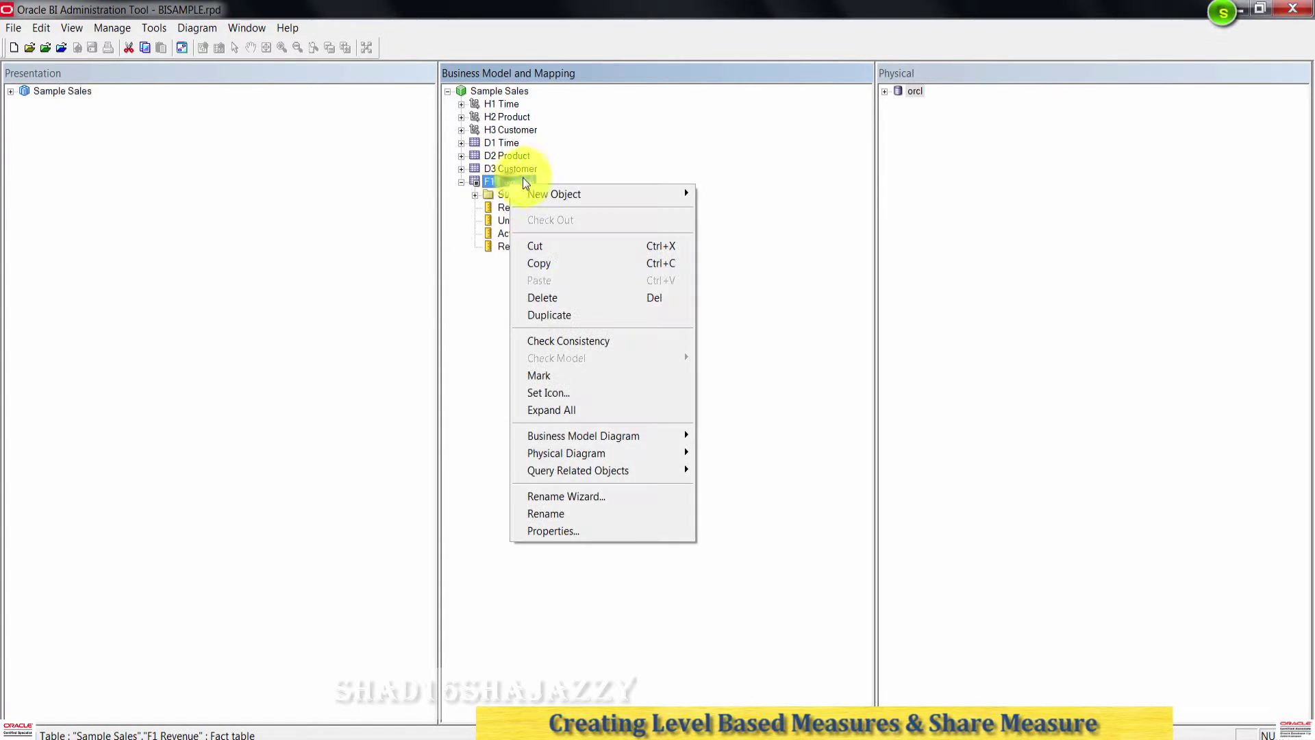
mouse_move(601, 199)
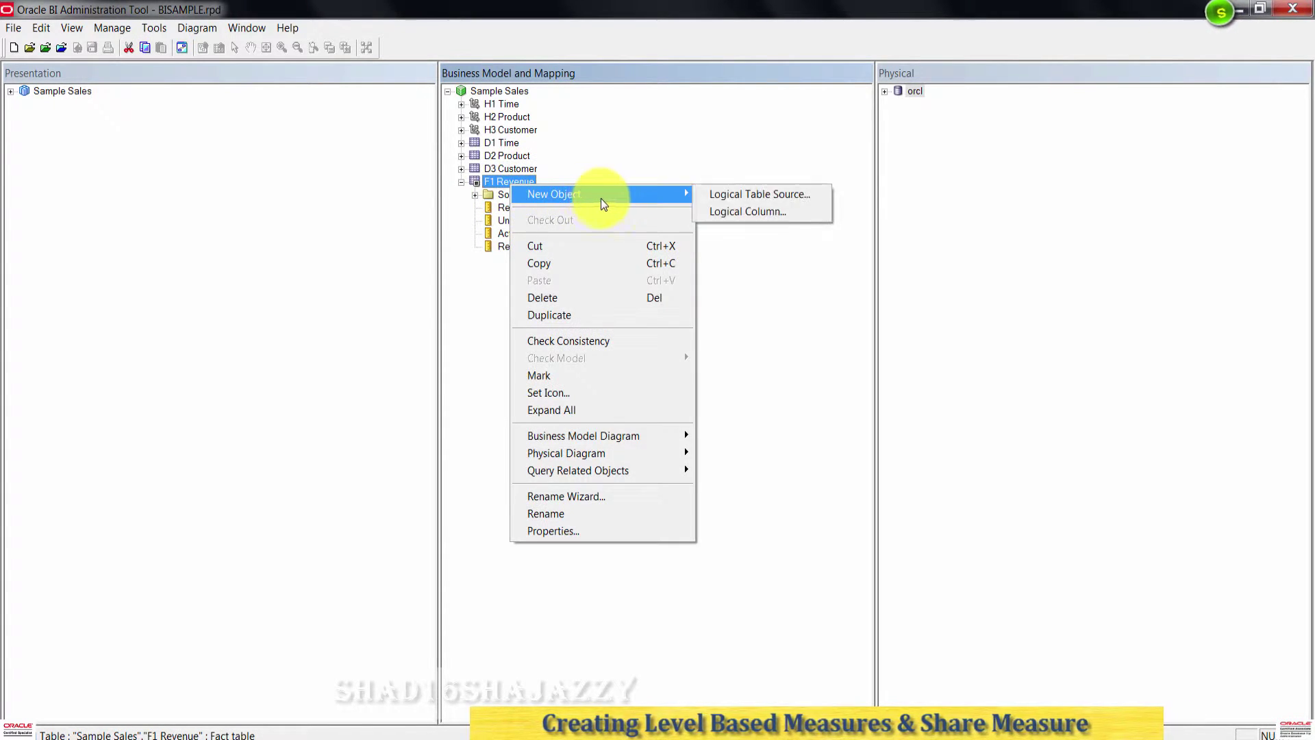
click(750, 213)
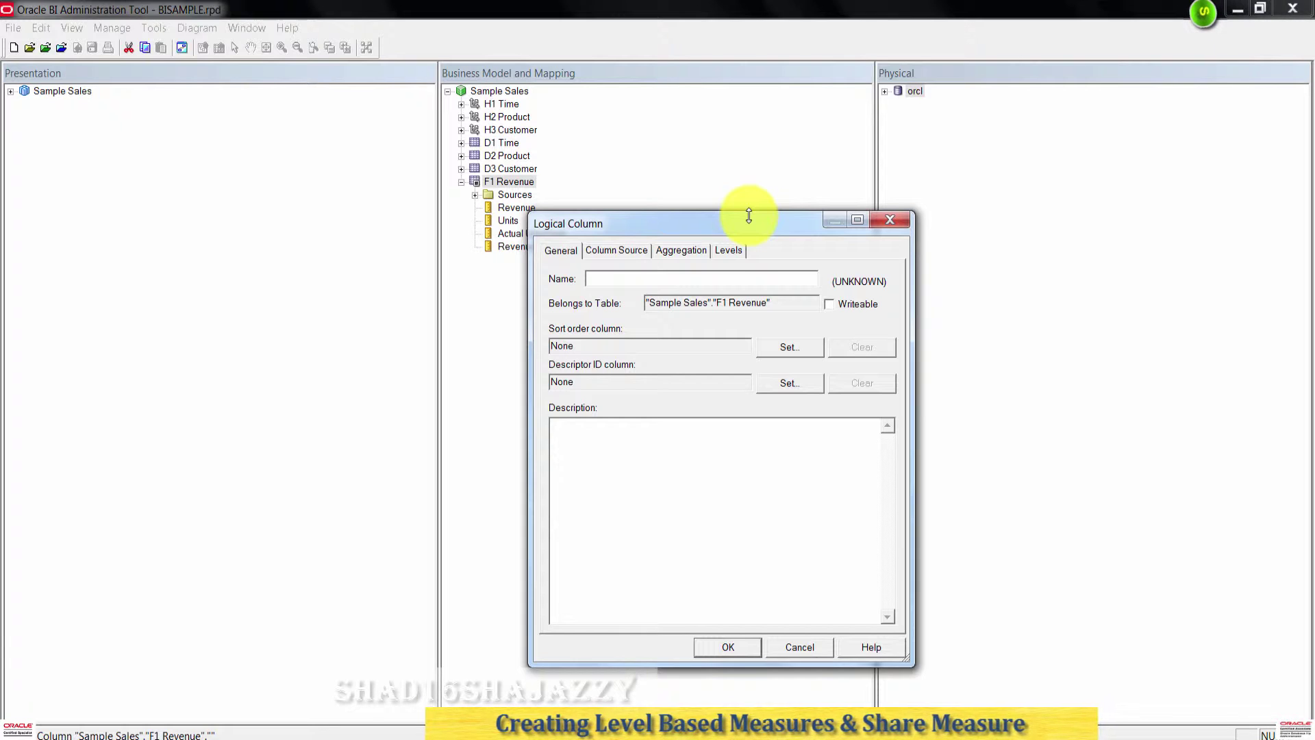
text(Produc)
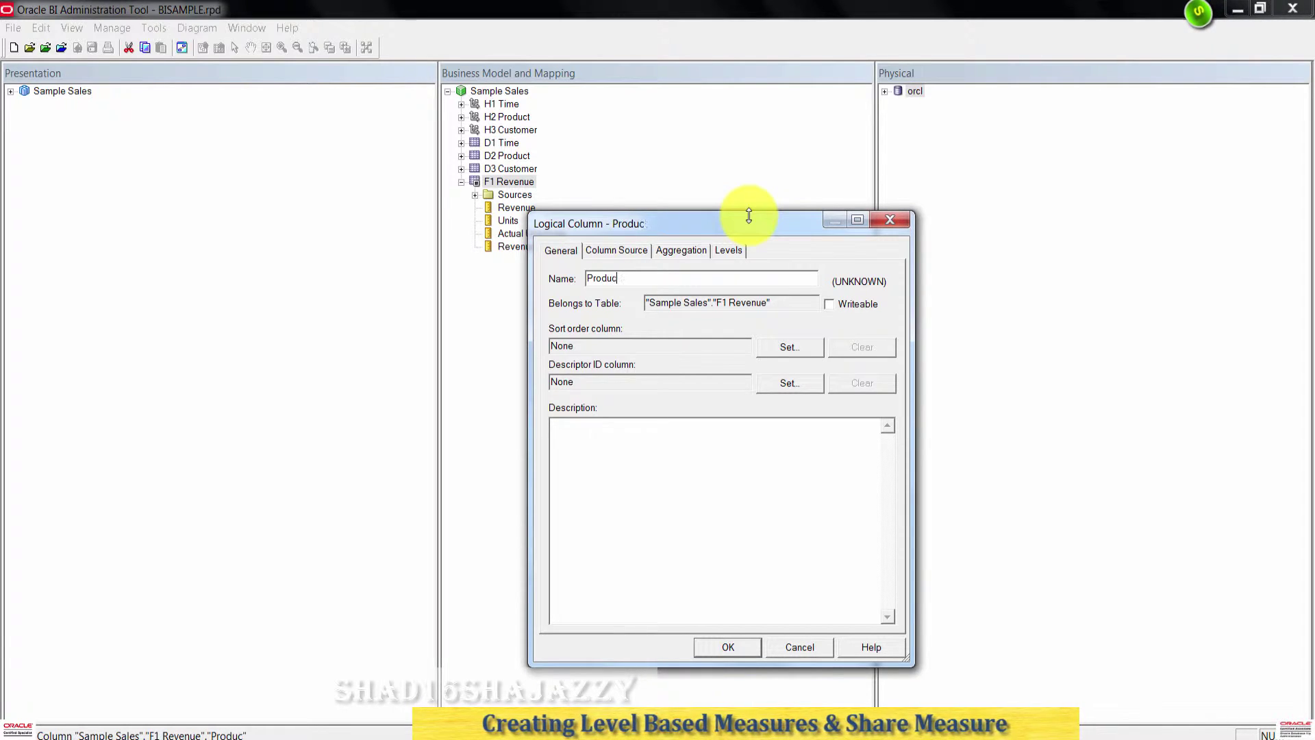
text(t Total)
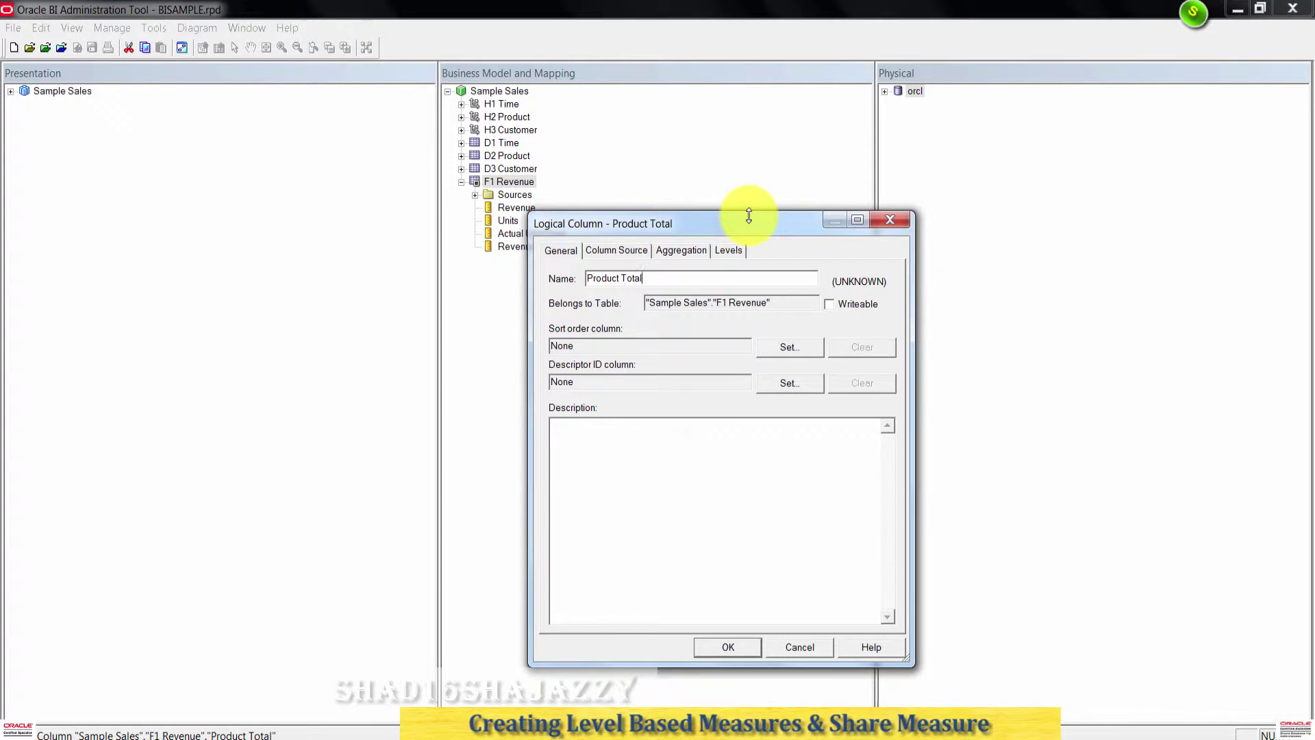
text( Revenue)
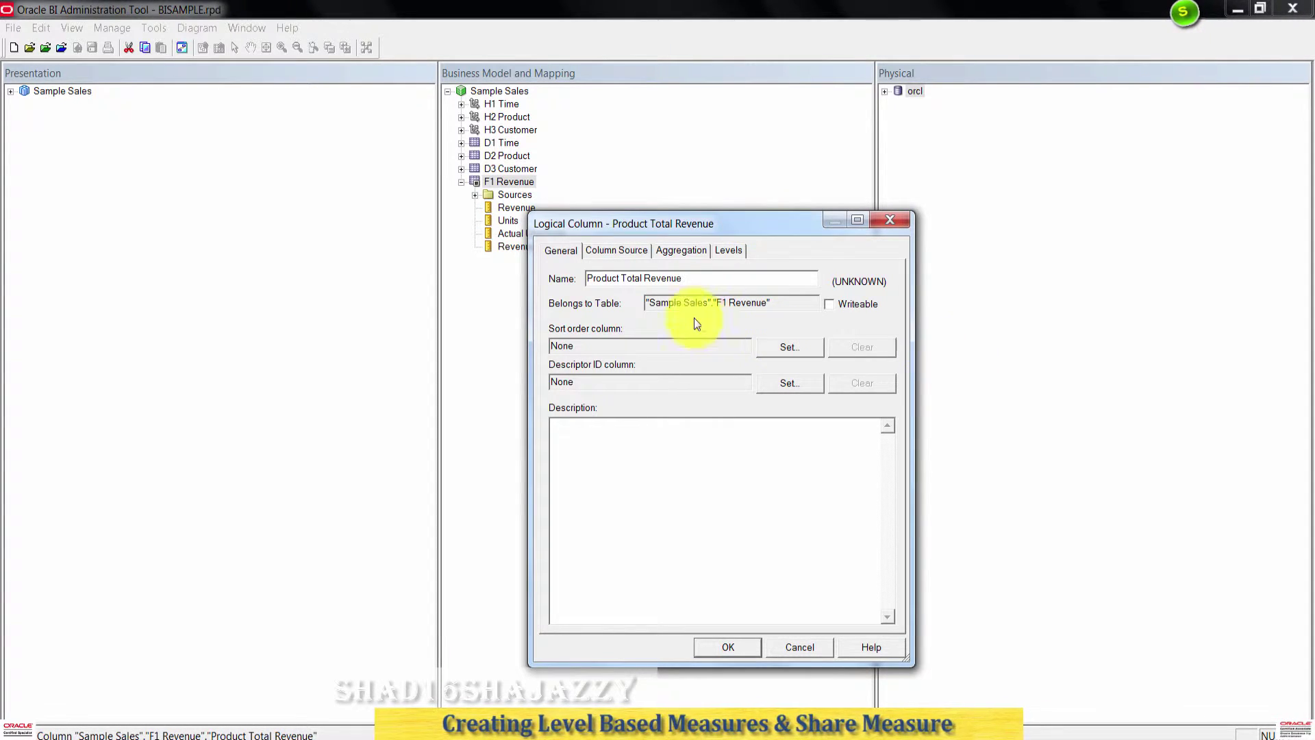
click(623, 253)
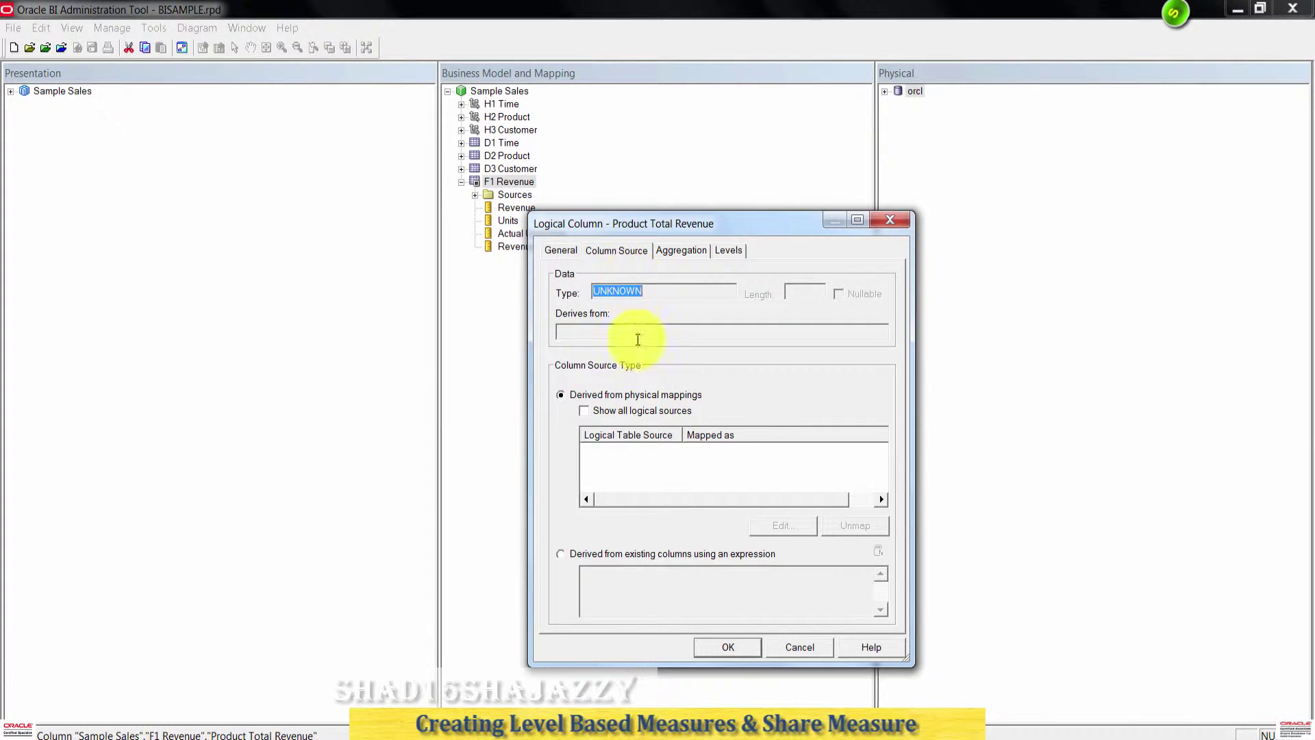
- Derive Product Total Revenue from the expression "Sample Sales"."F1 Revenue"."Revenue"
click(561, 554)
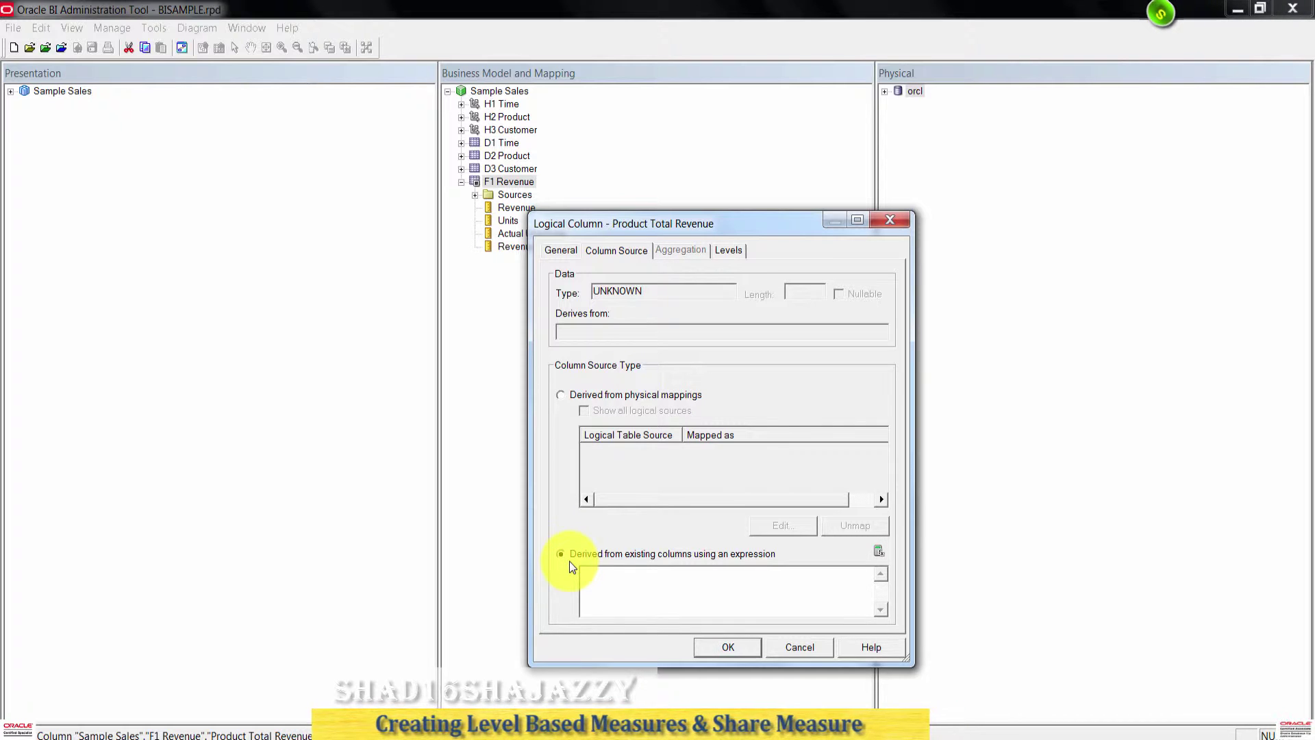
click(880, 552)
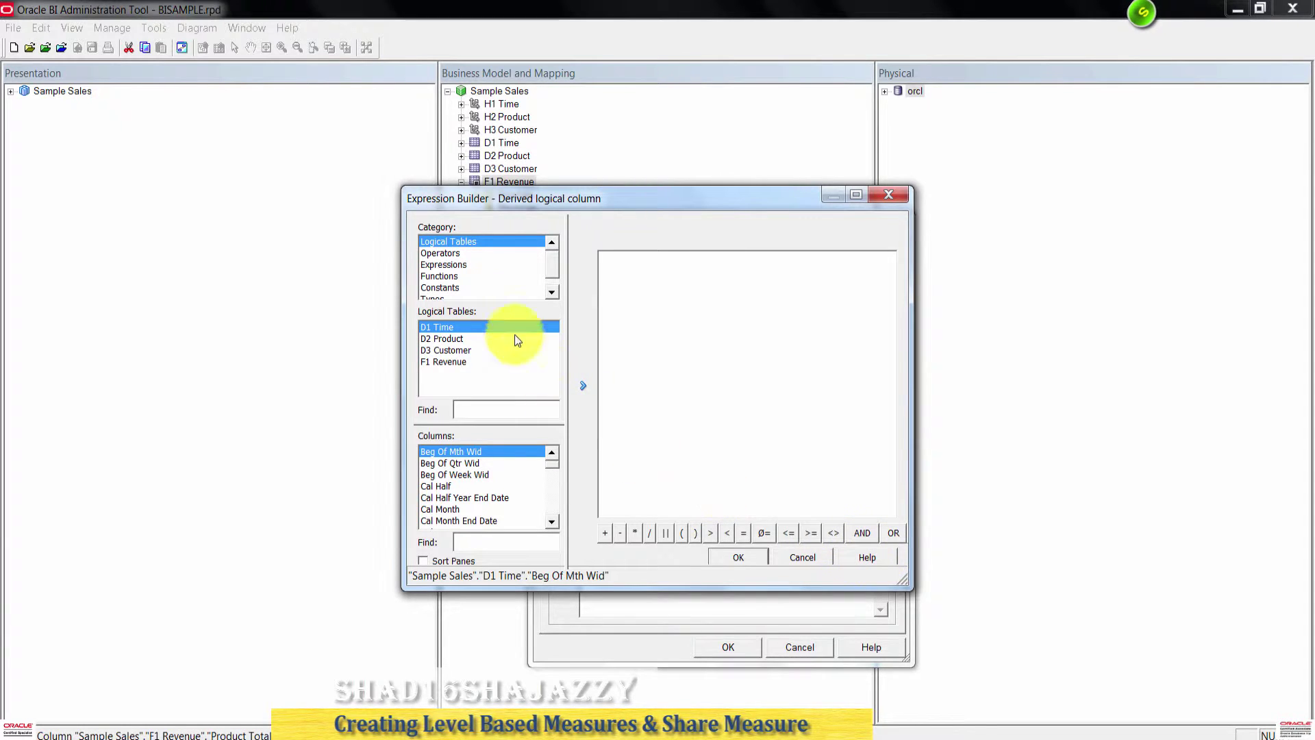
click(455, 361)
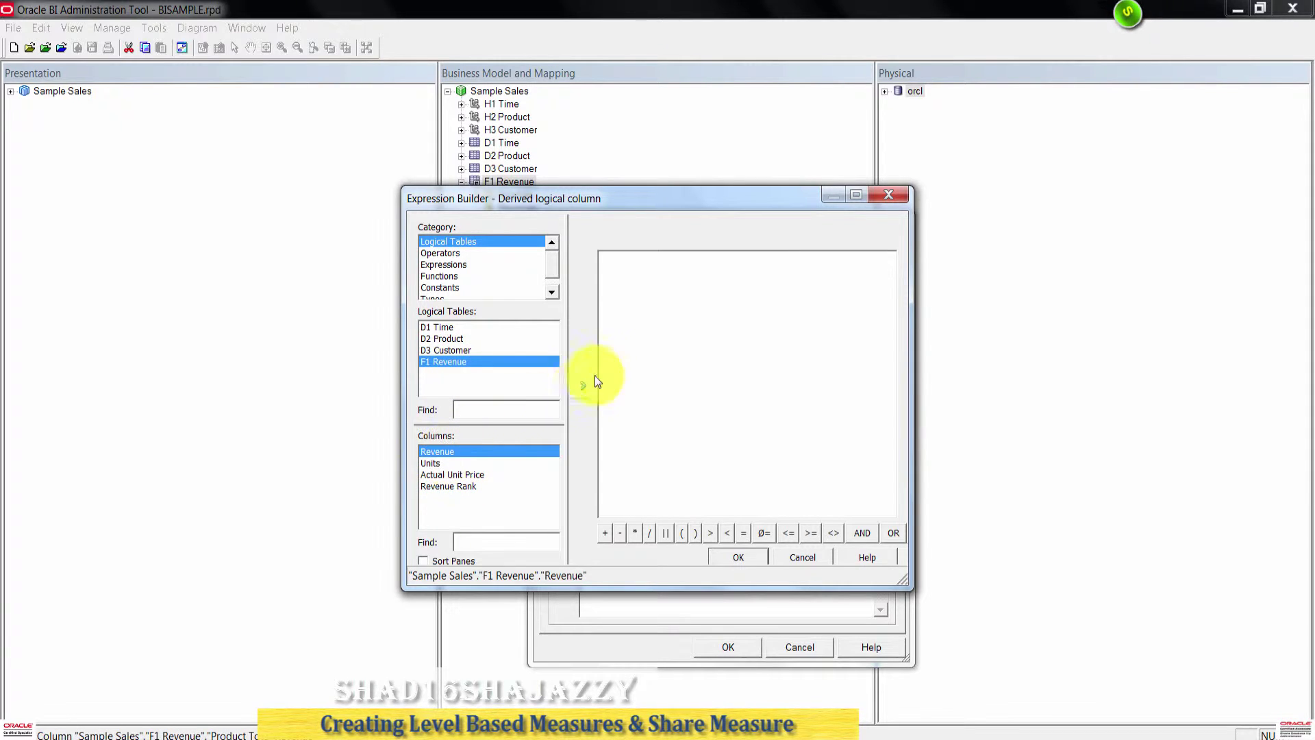
drag(458, 450, 587, 389)
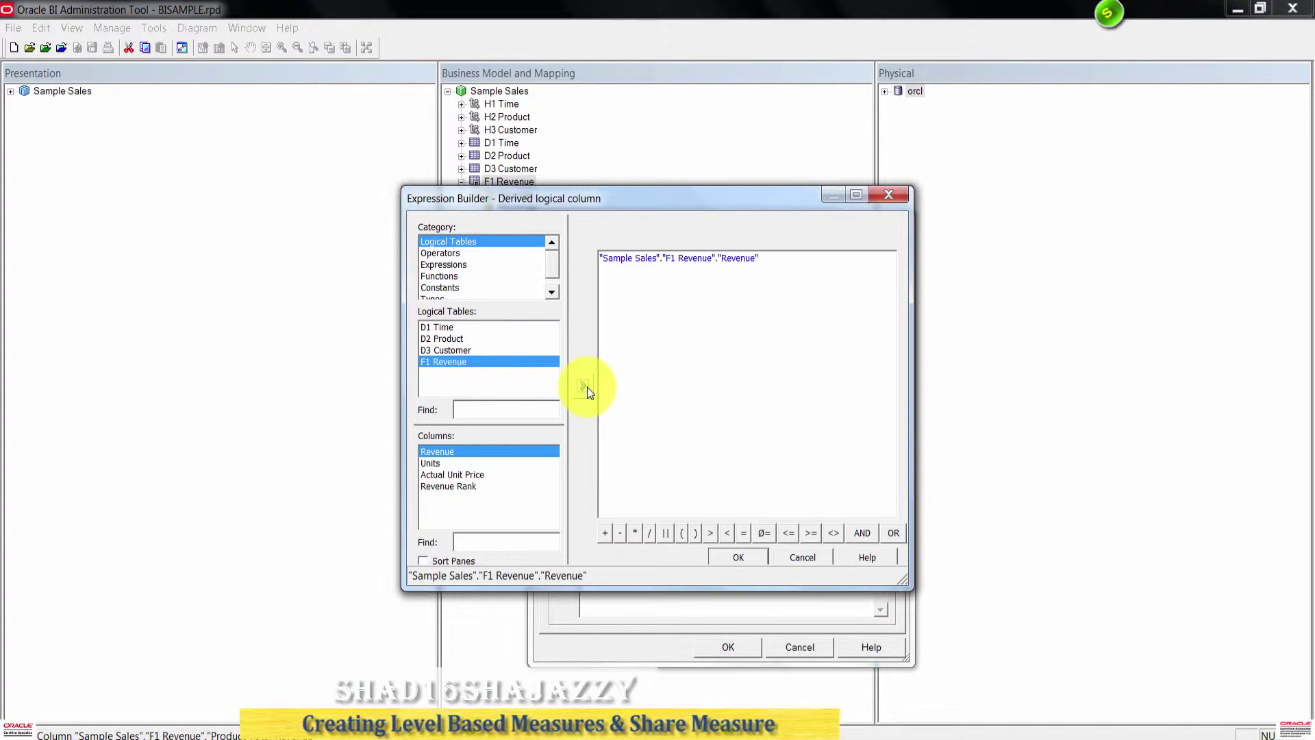
click(757, 557)
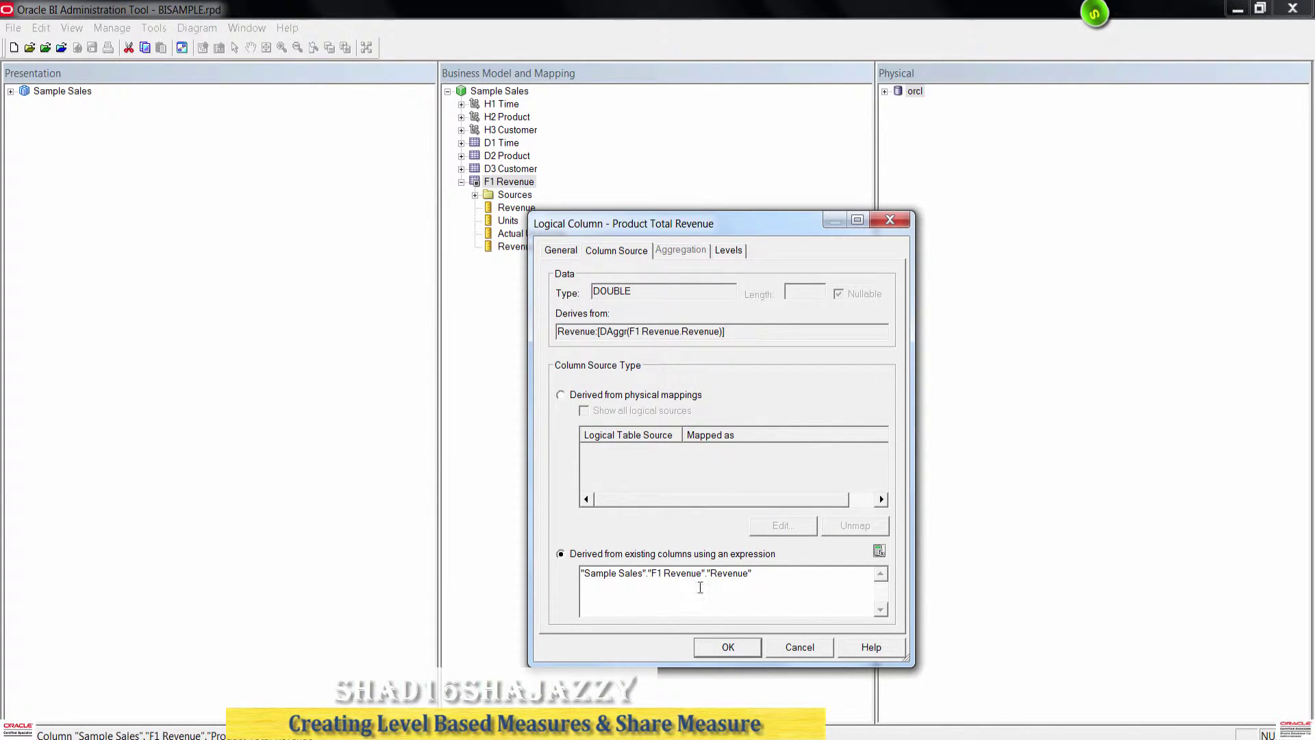
- Set Product Total Revenue's H2 Product logical level to Product Total and save the column
click(737, 248)
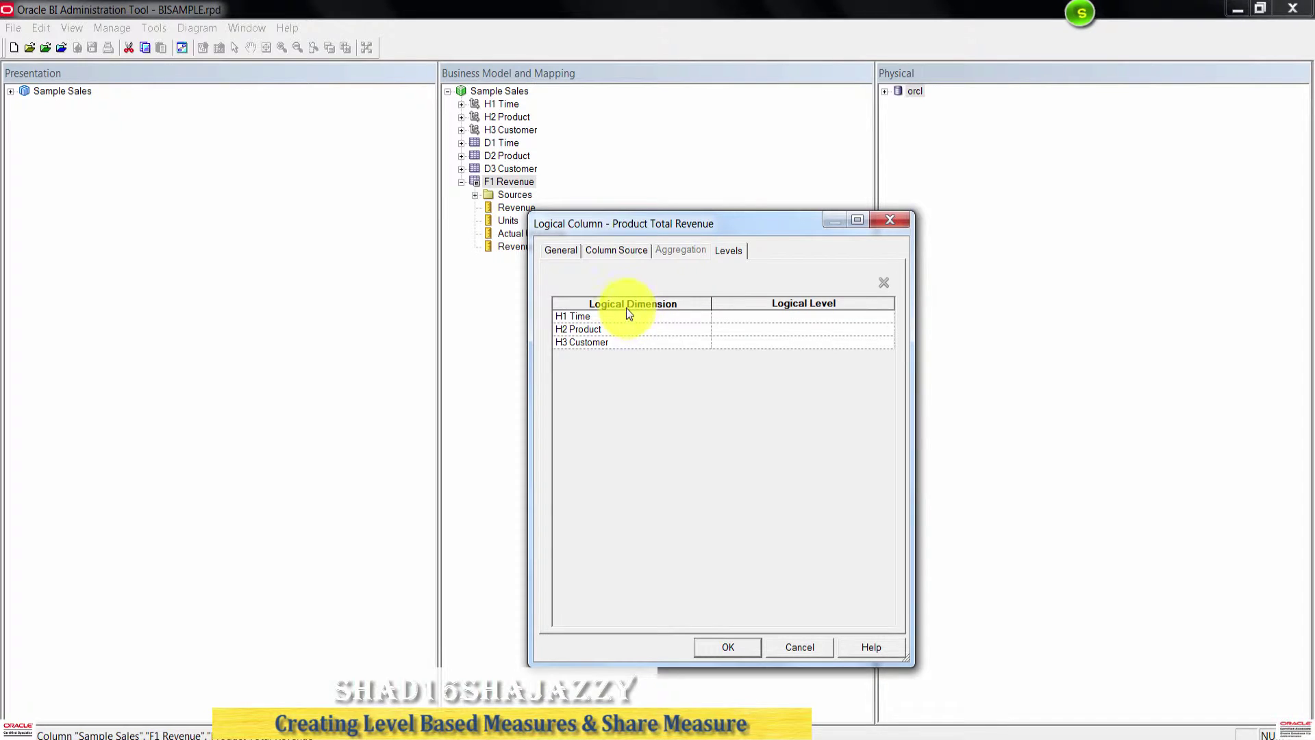
click(757, 331)
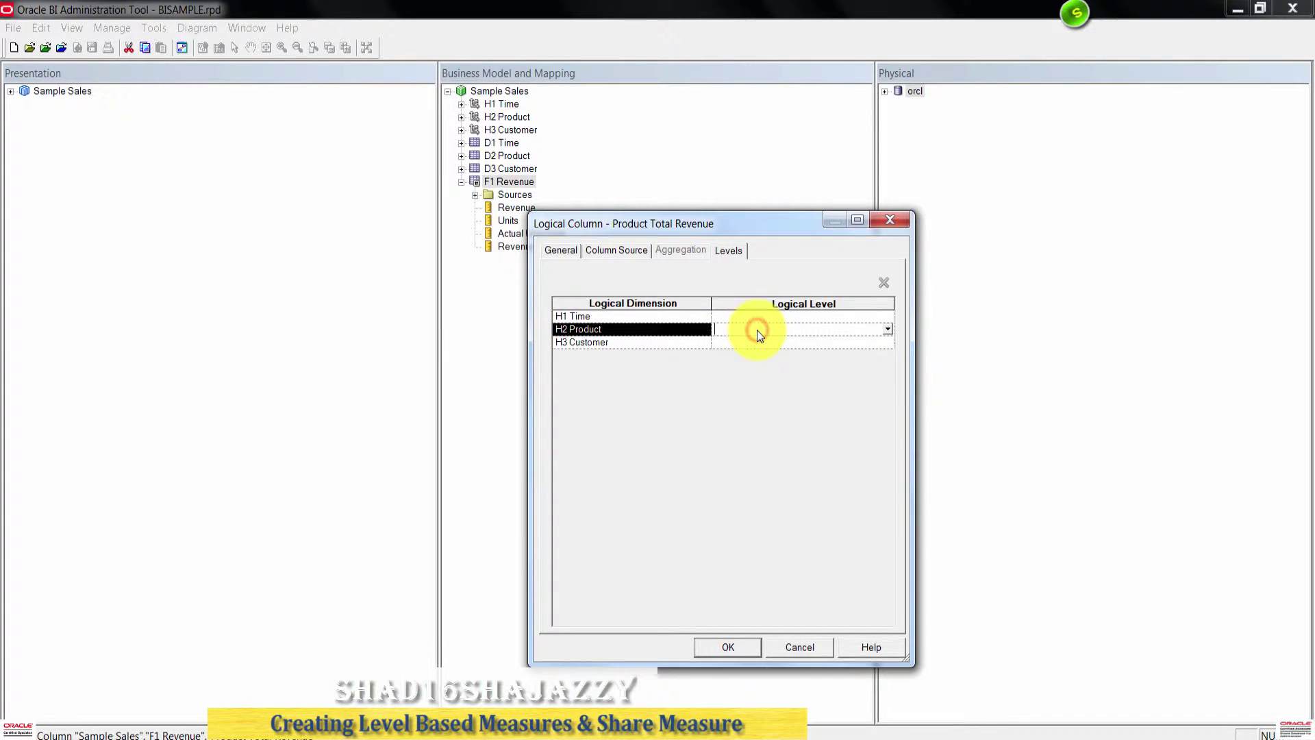
click(889, 330)
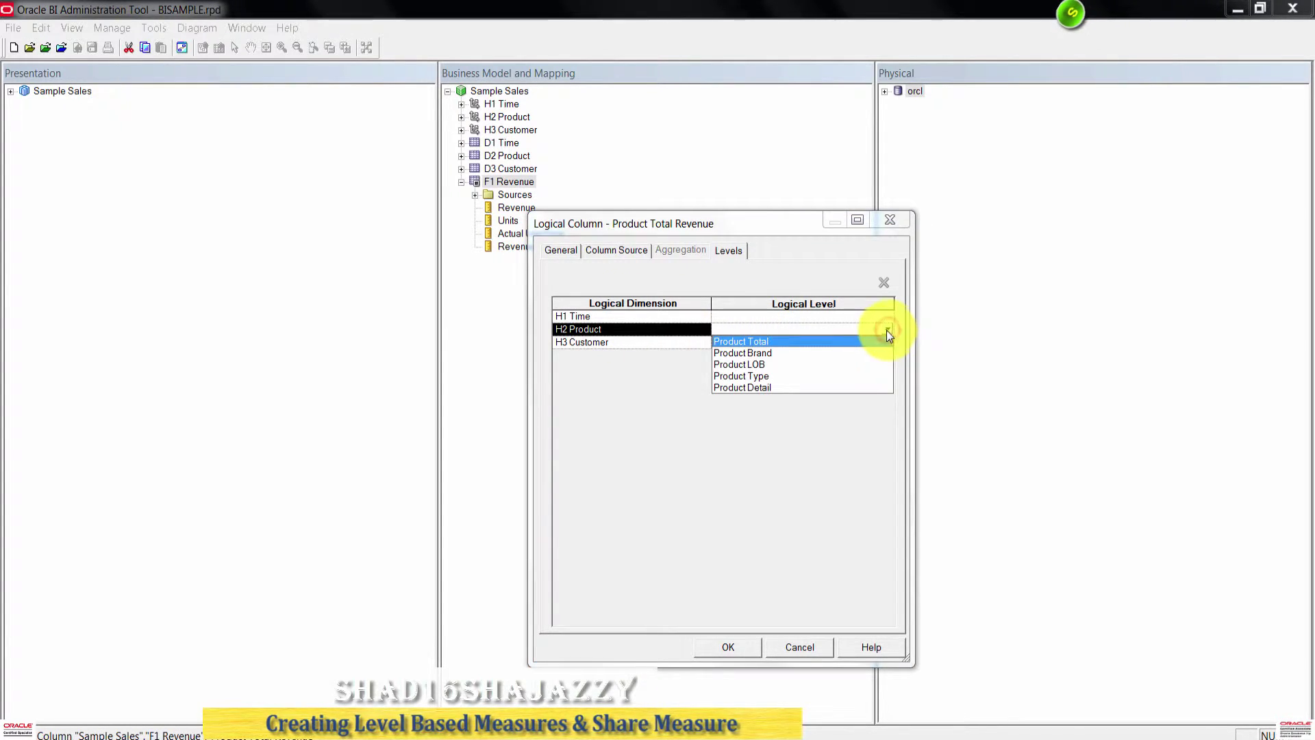
click(762, 342)
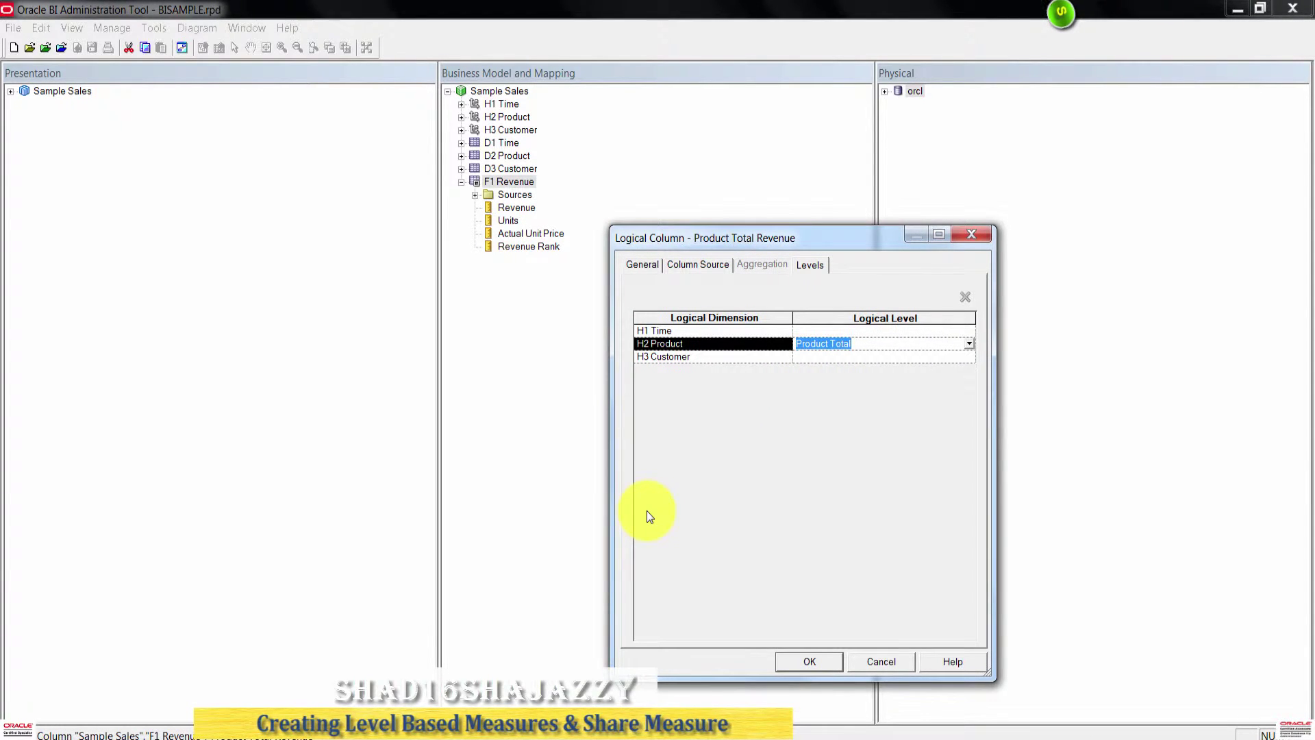
click(819, 662)
click(627, 442)
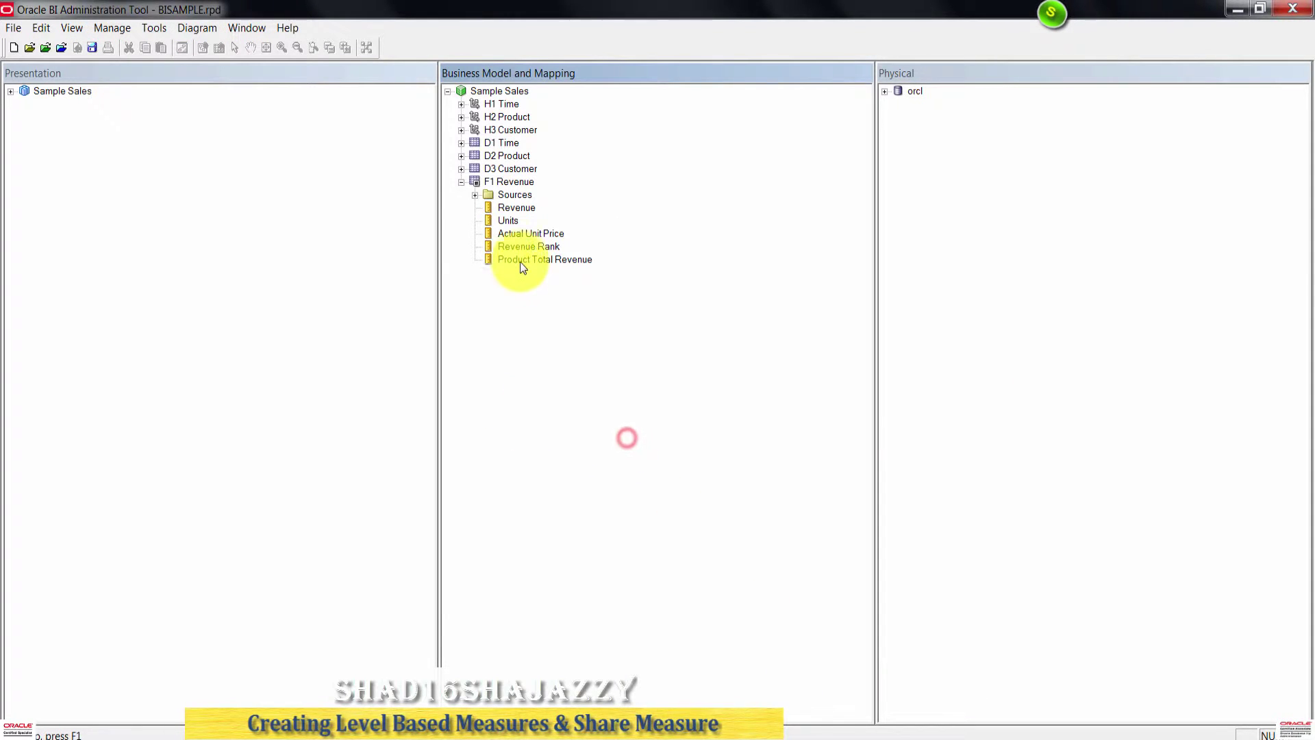
double_click(521, 259)
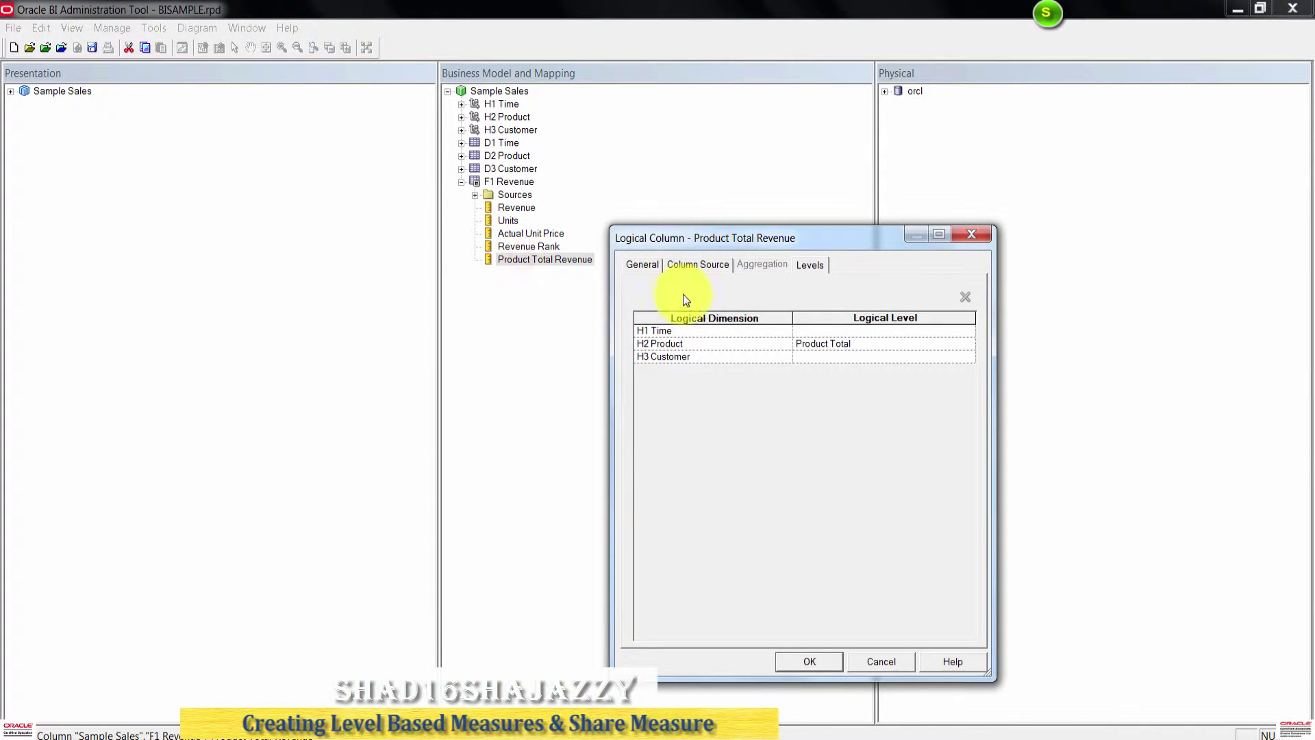
click(694, 266)
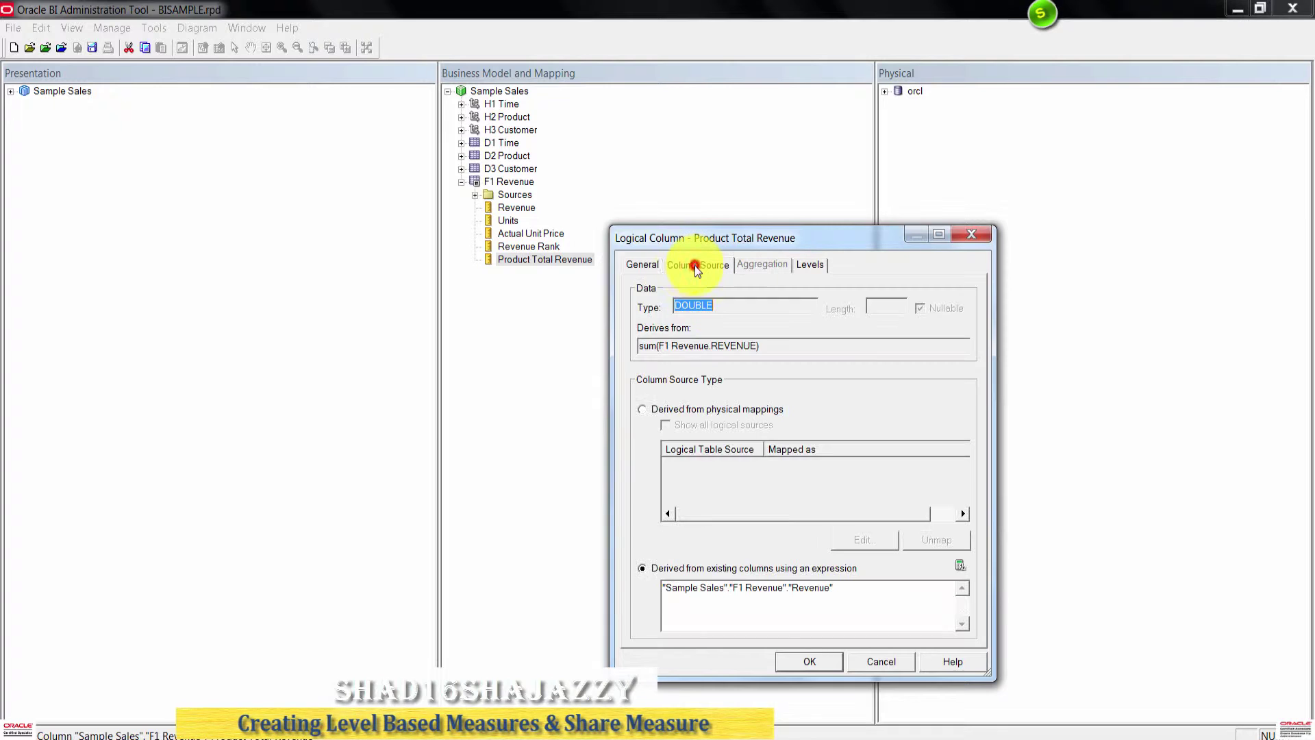
click(630, 267)
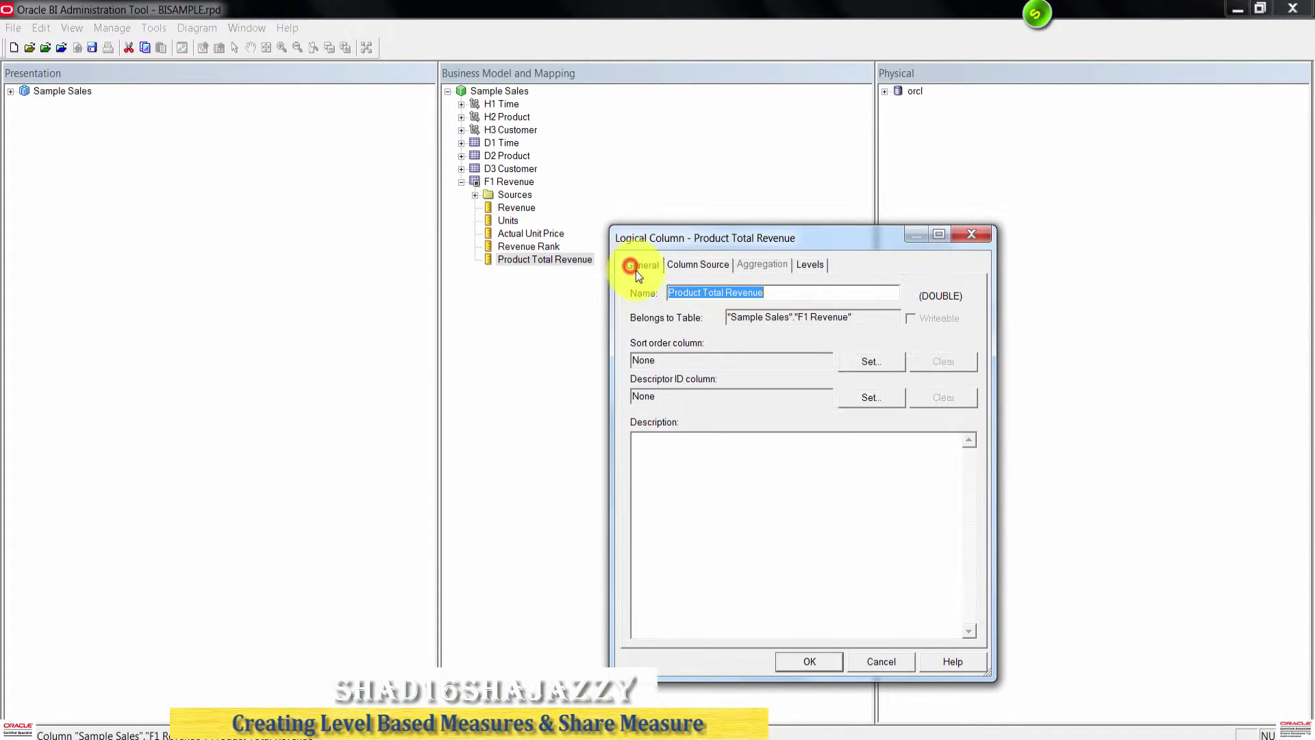
click(821, 667)
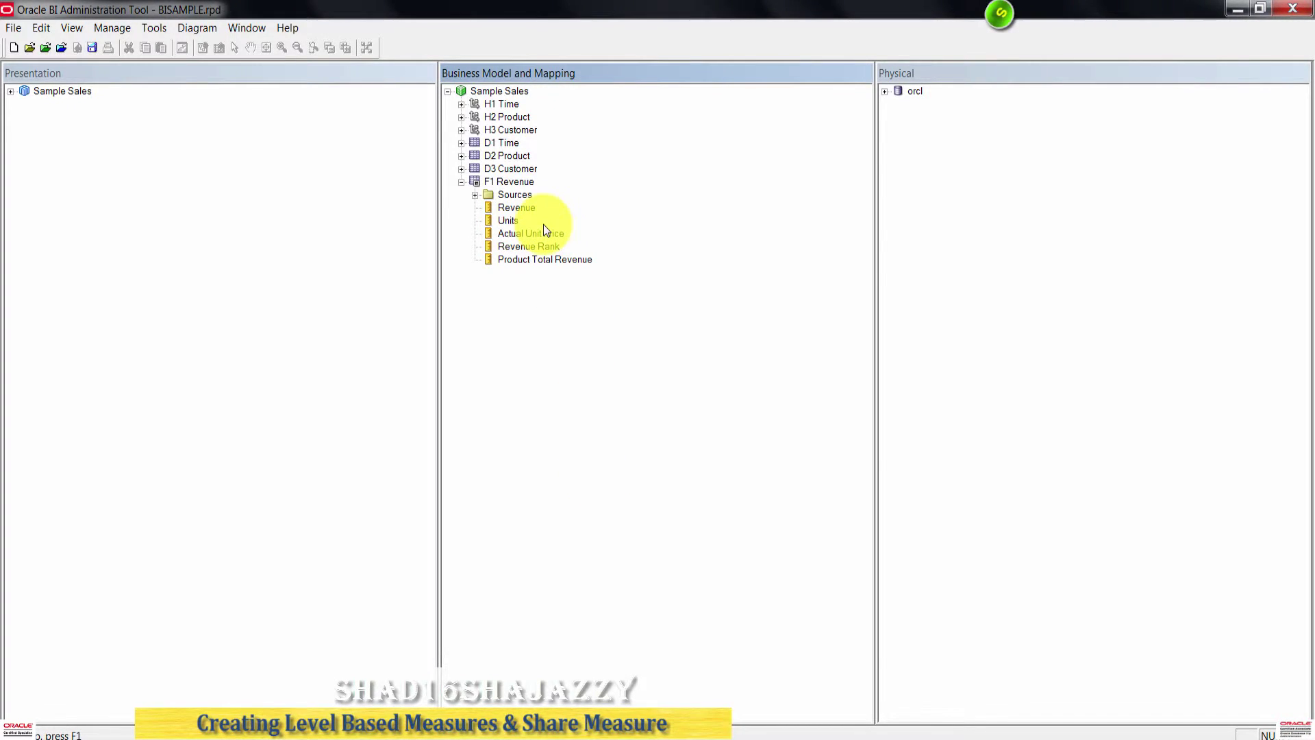
- Expand the H2 Product levels to confirm Product Total Revenue sits under Product Total
click(506, 118)
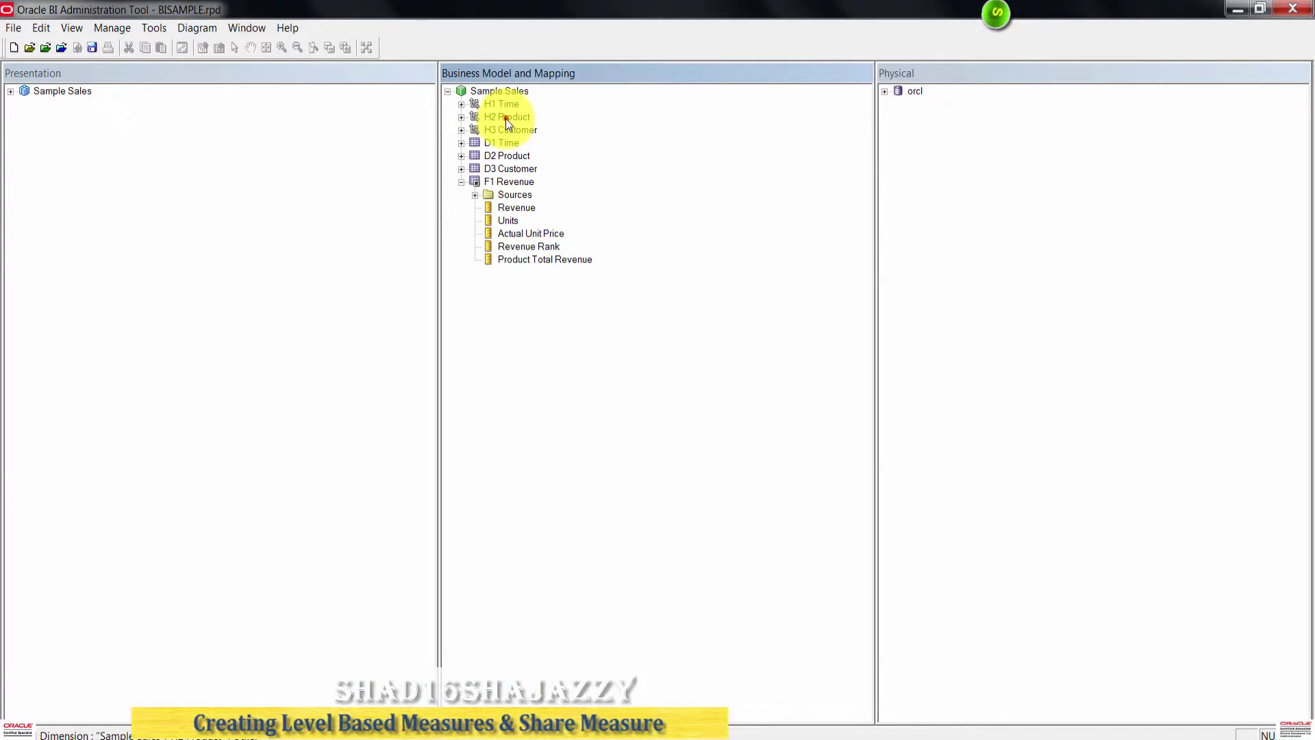
click(462, 117)
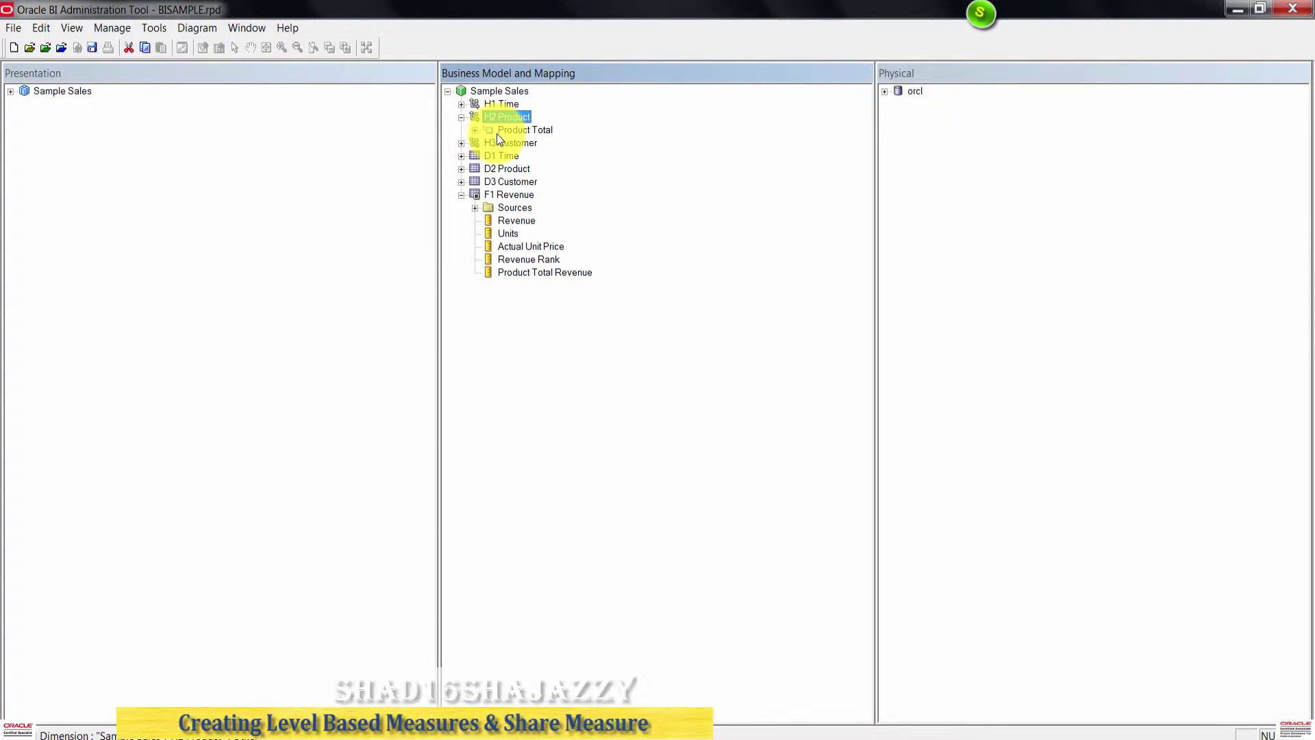
click(475, 131)
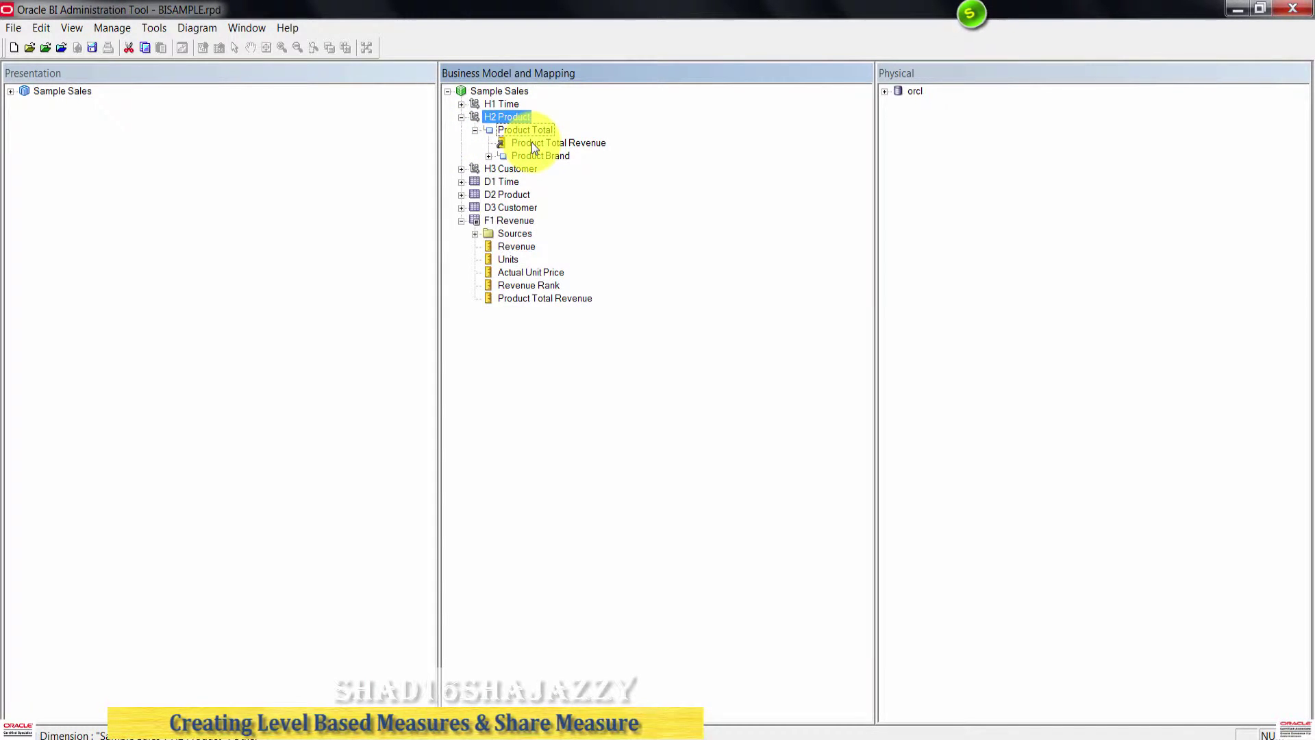
click(531, 142)
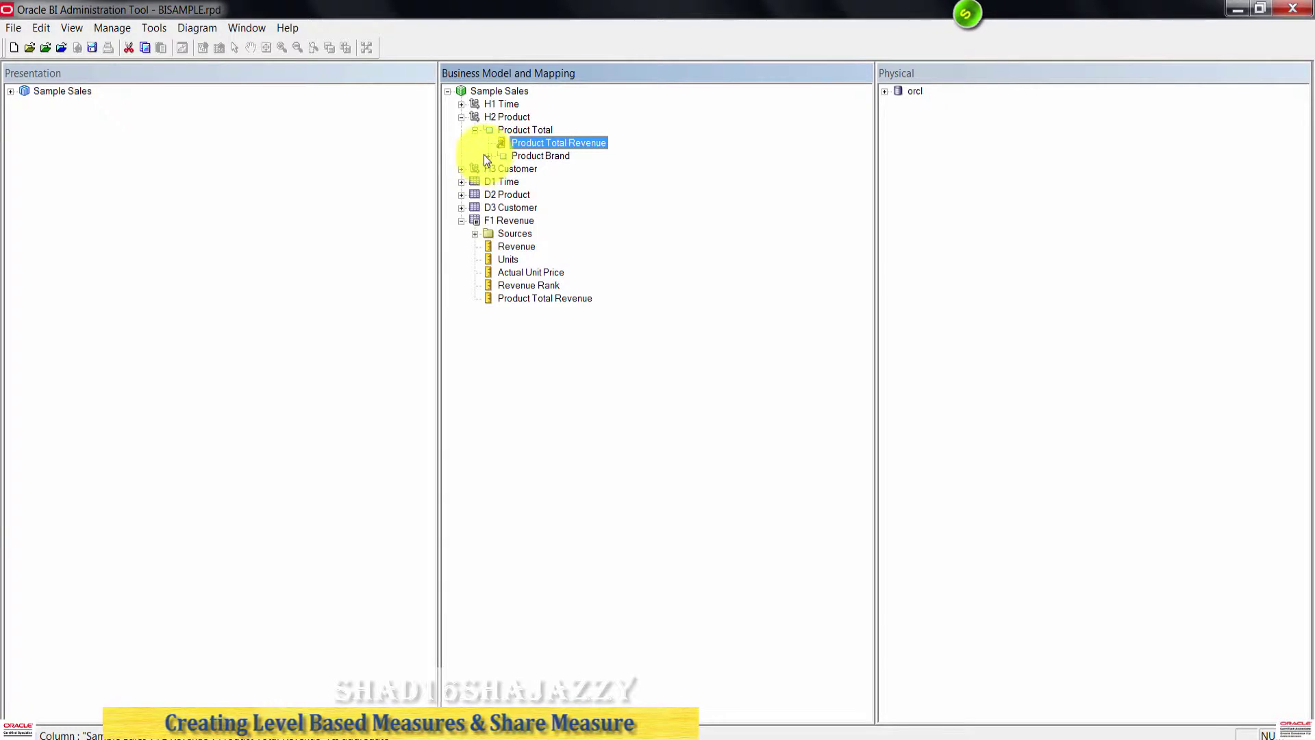
click(488, 156)
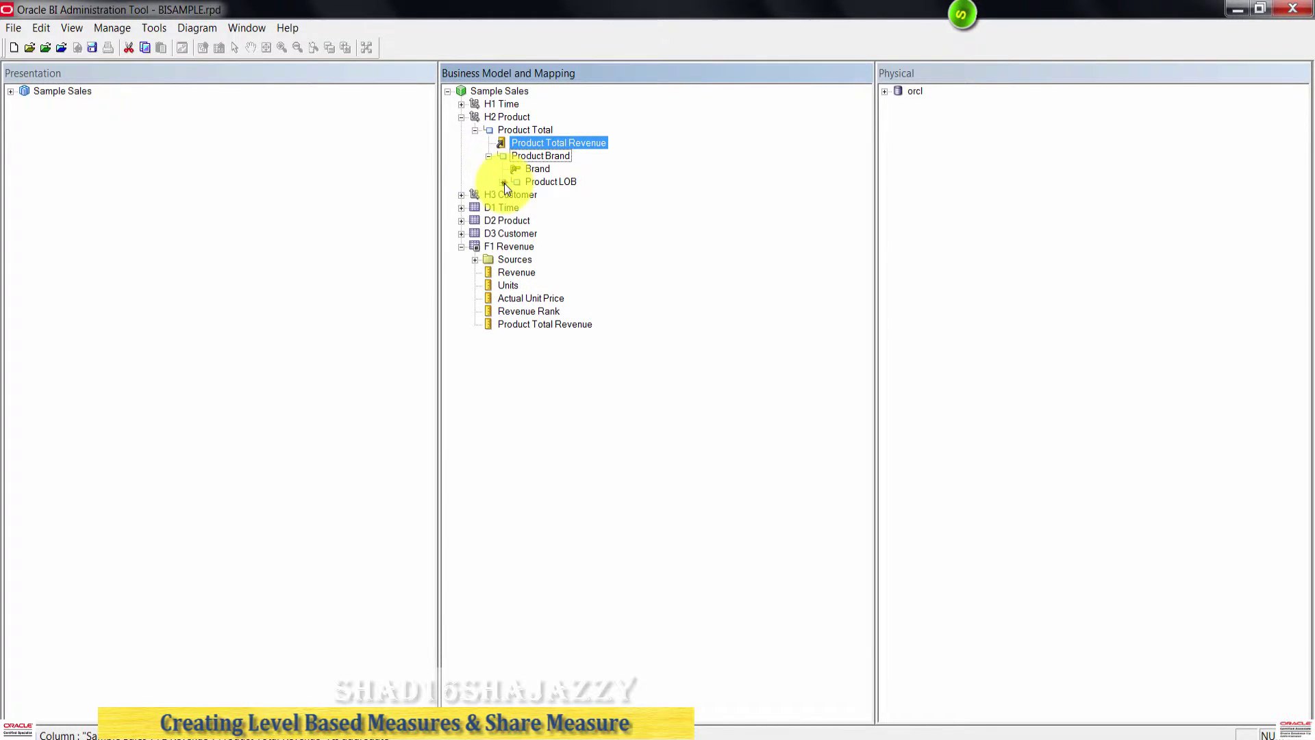
click(503, 182)
click(515, 207)
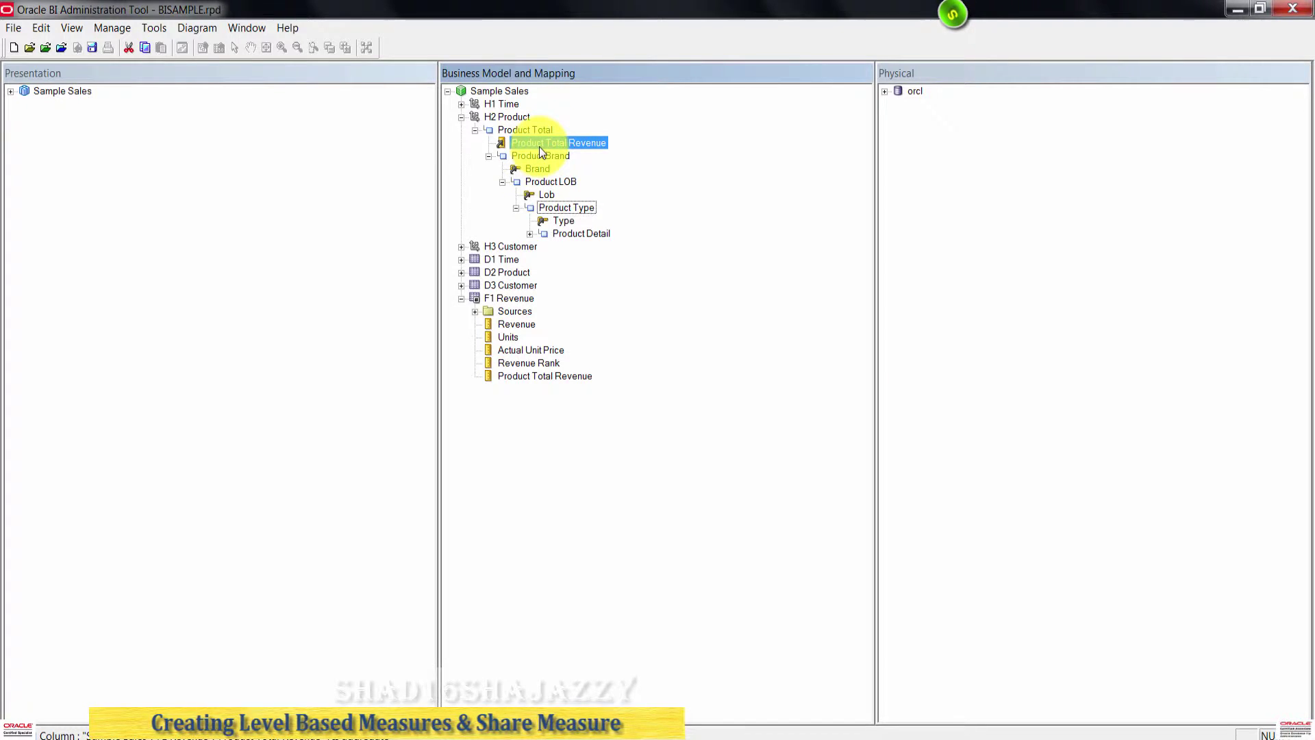
click(581, 532)
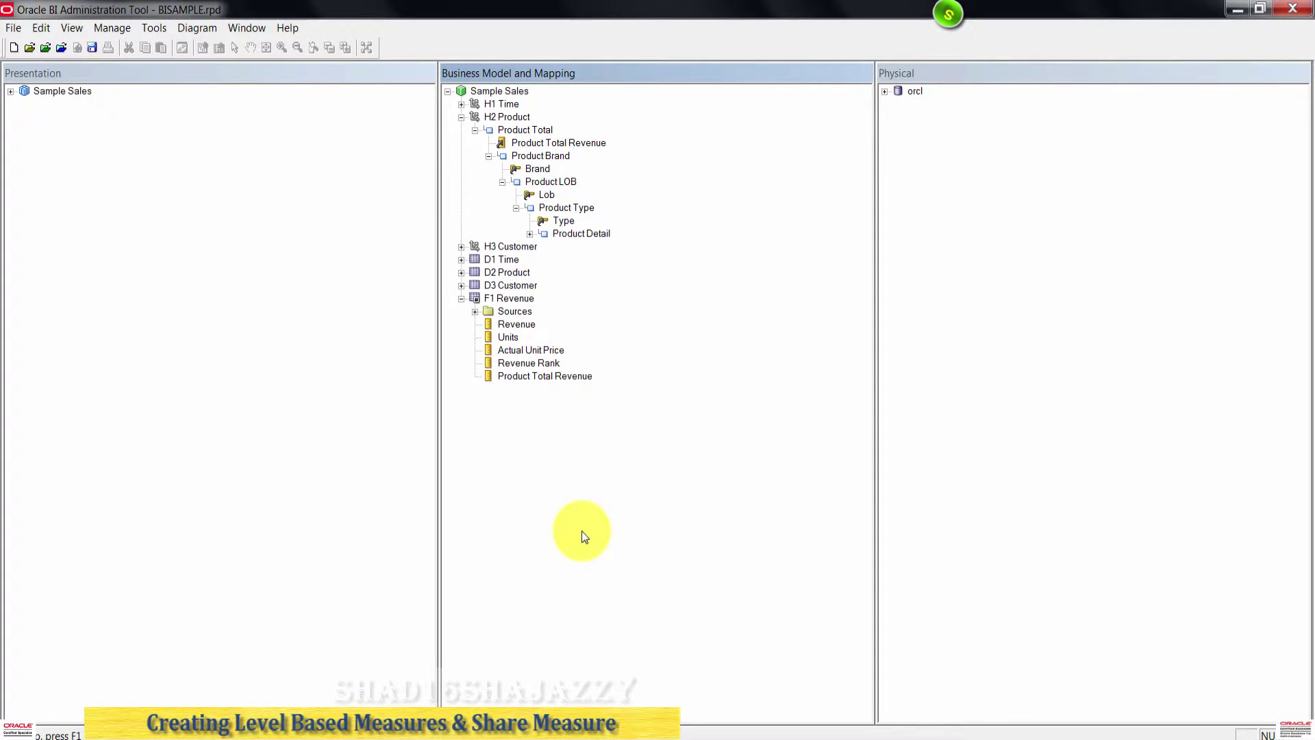
- Collapse H2 Product and F1 Revenue, leaving F1 Revenue selected
click(499, 299)
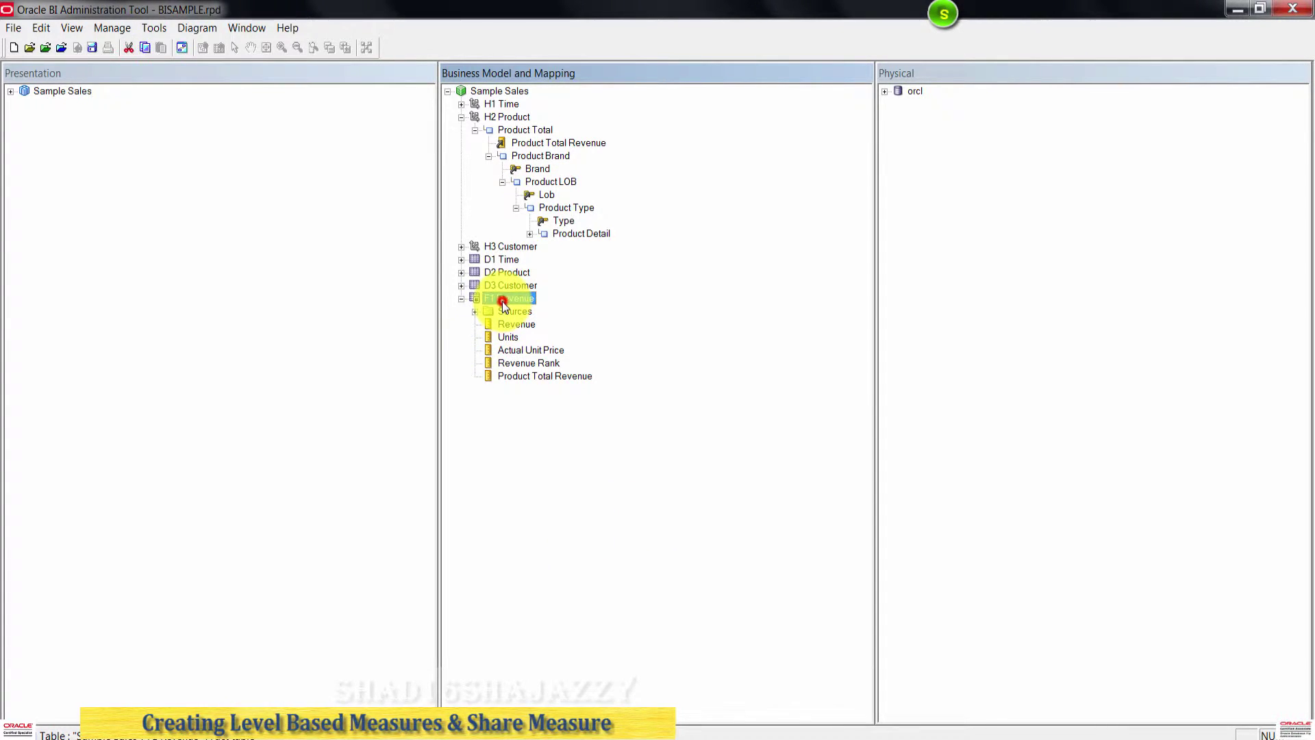
click(462, 118)
click(461, 182)
click(534, 228)
click(499, 182)
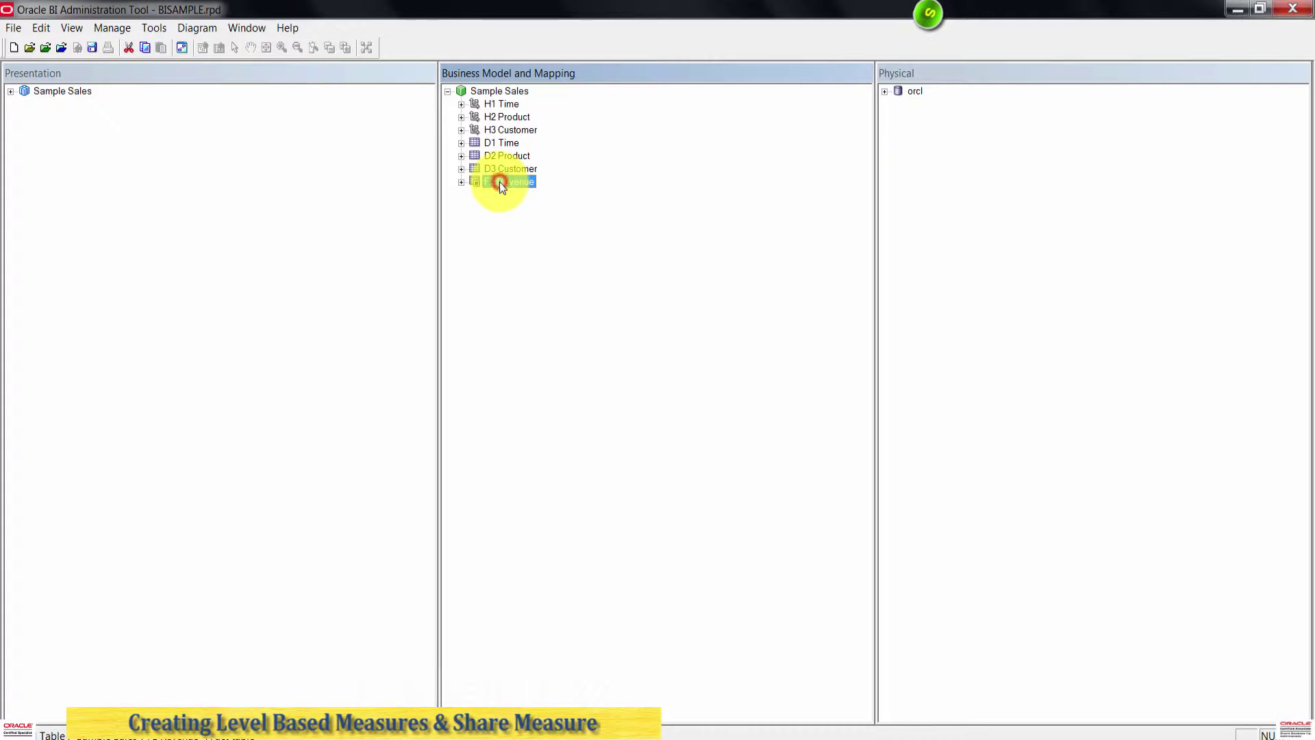
right_click(498, 182)
- Create a new F1 Revenue logical column named 'Product Type Revenue'
mouse_move(616, 190)
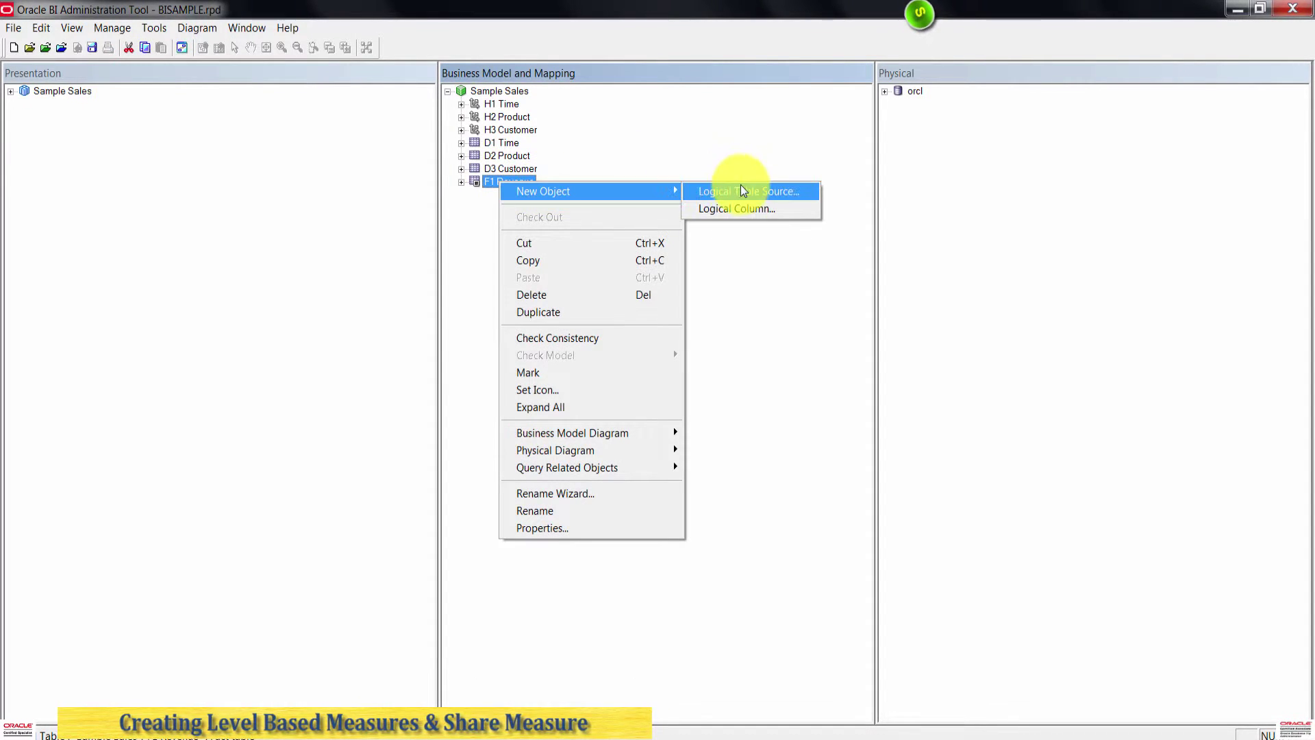
click(737, 207)
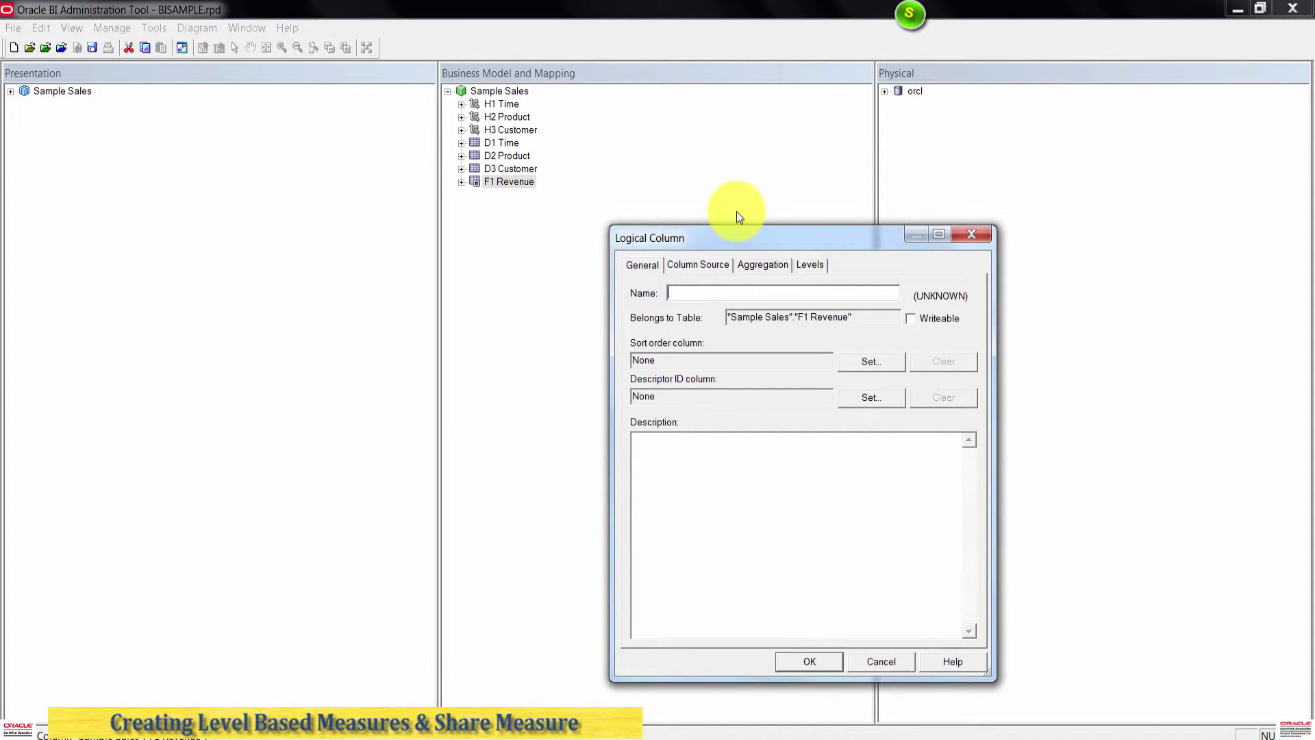
text(Pr)
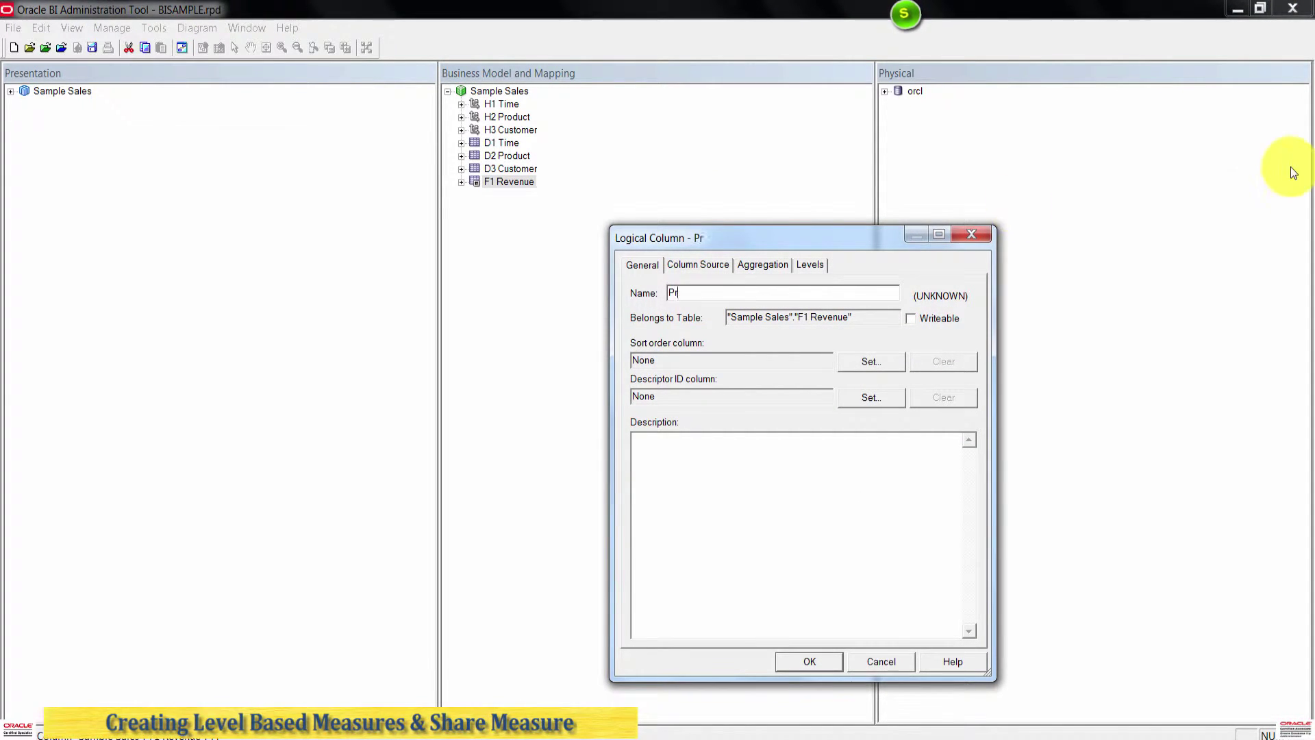
text(oduct Ty)
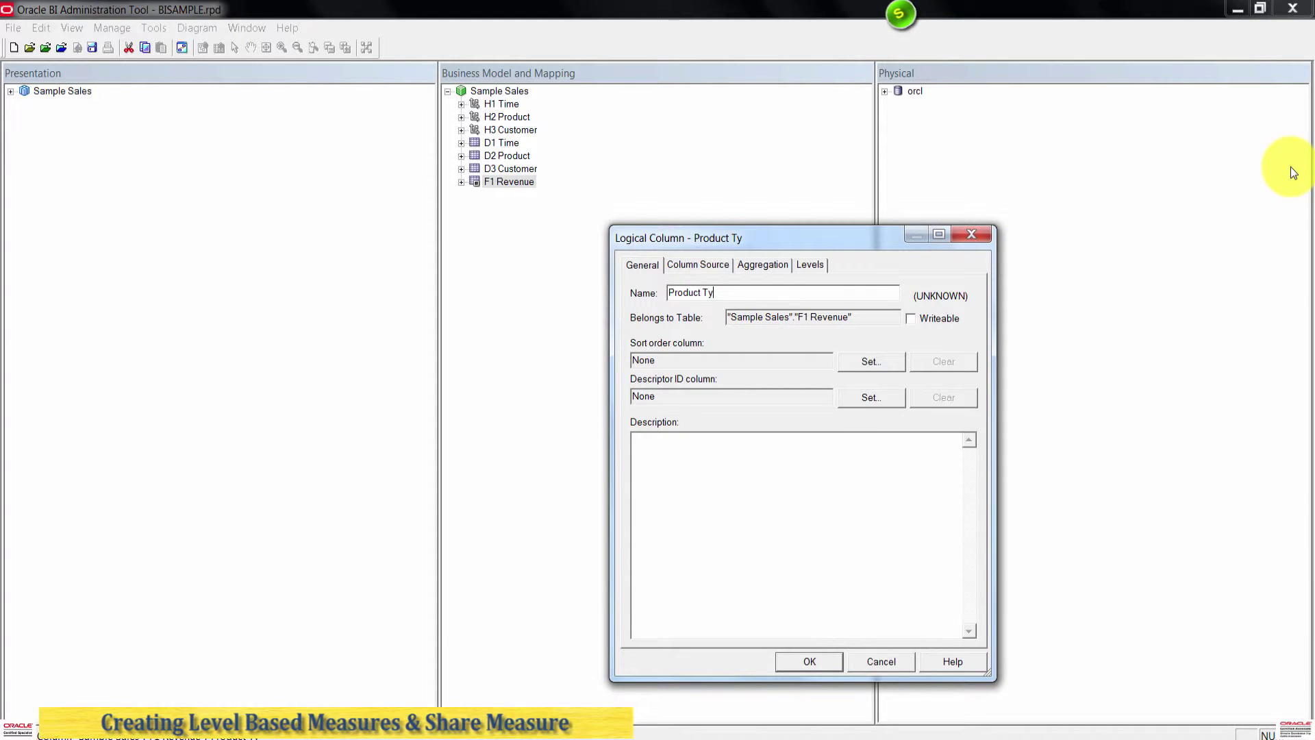
text(pe R)
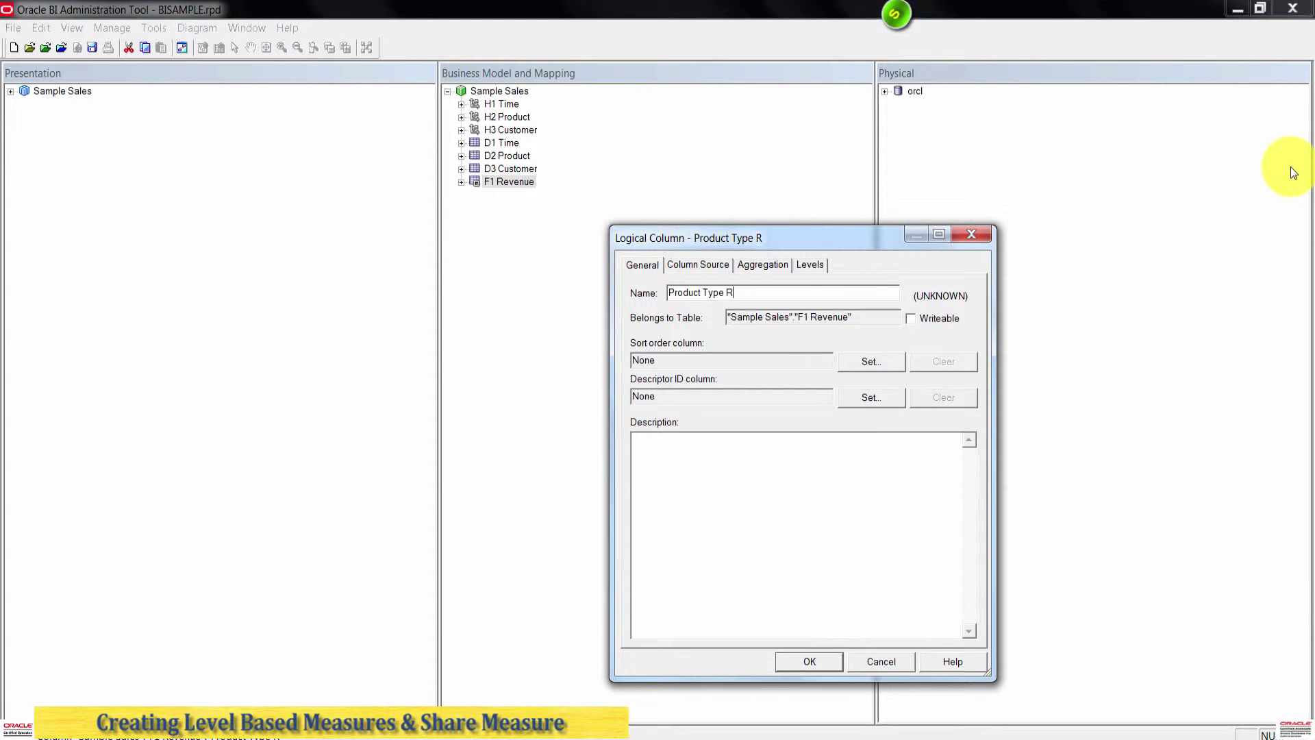
text(evenue)
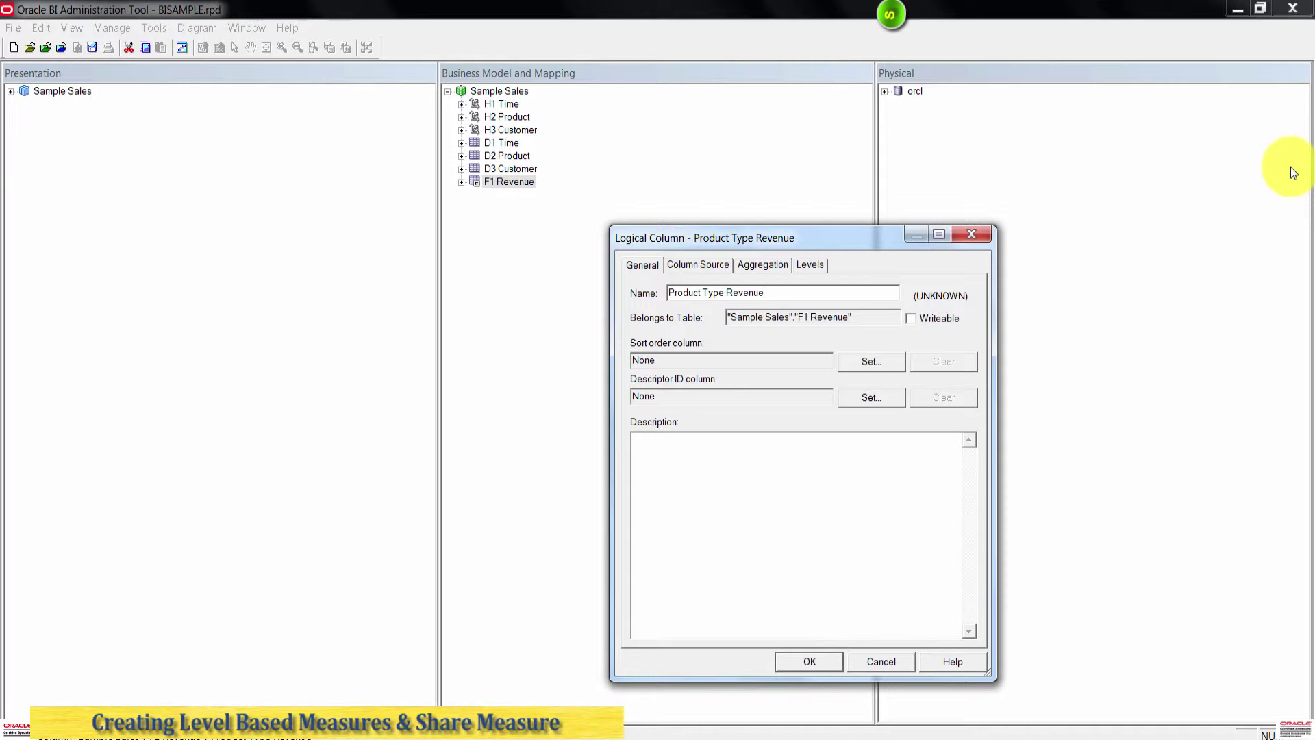
click(706, 266)
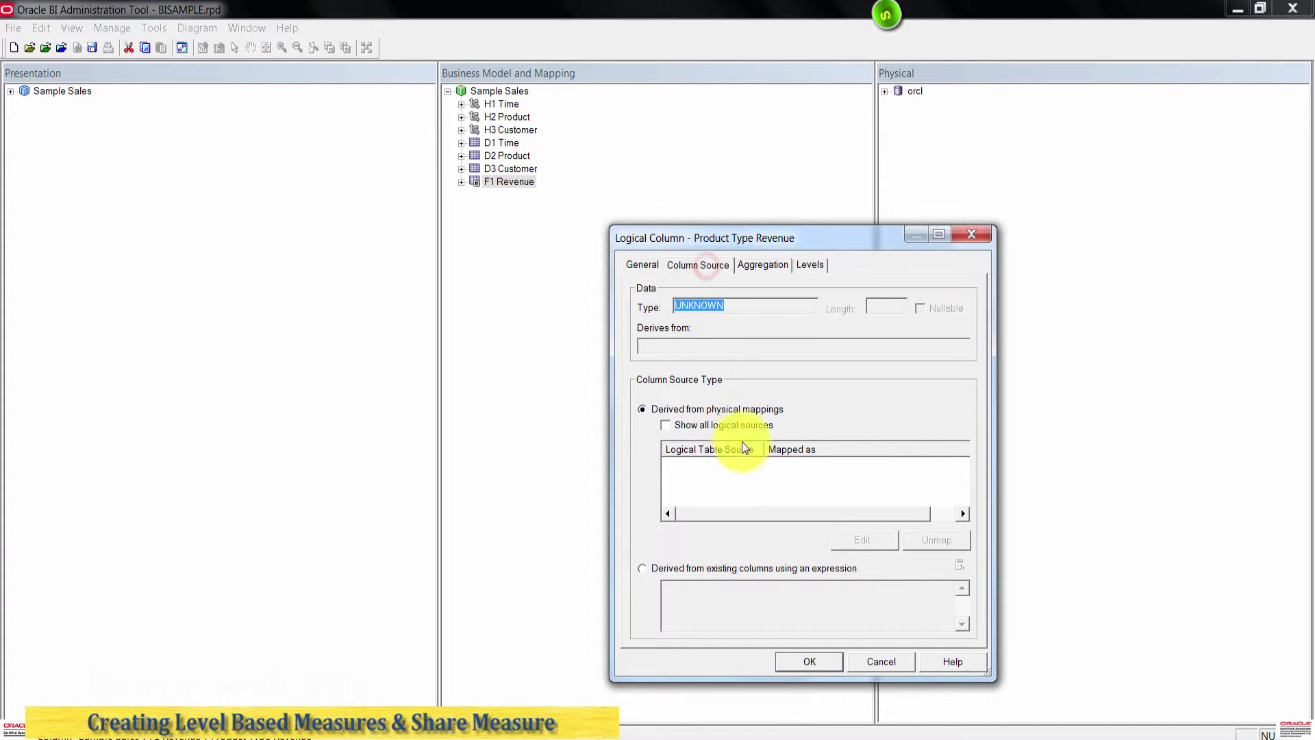
- Derive Product Type Revenue from the expression "Sample Sales"."F1 Revenue"."Revenue"
click(644, 568)
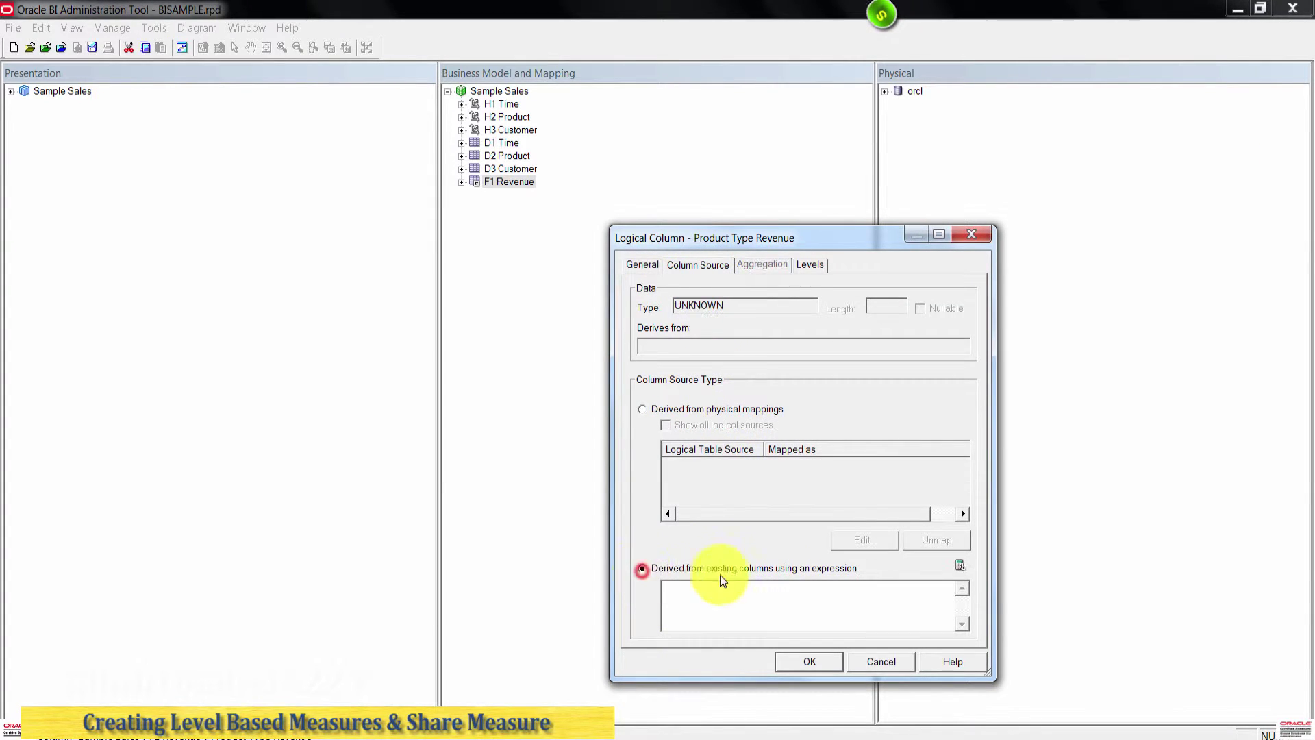
click(966, 568)
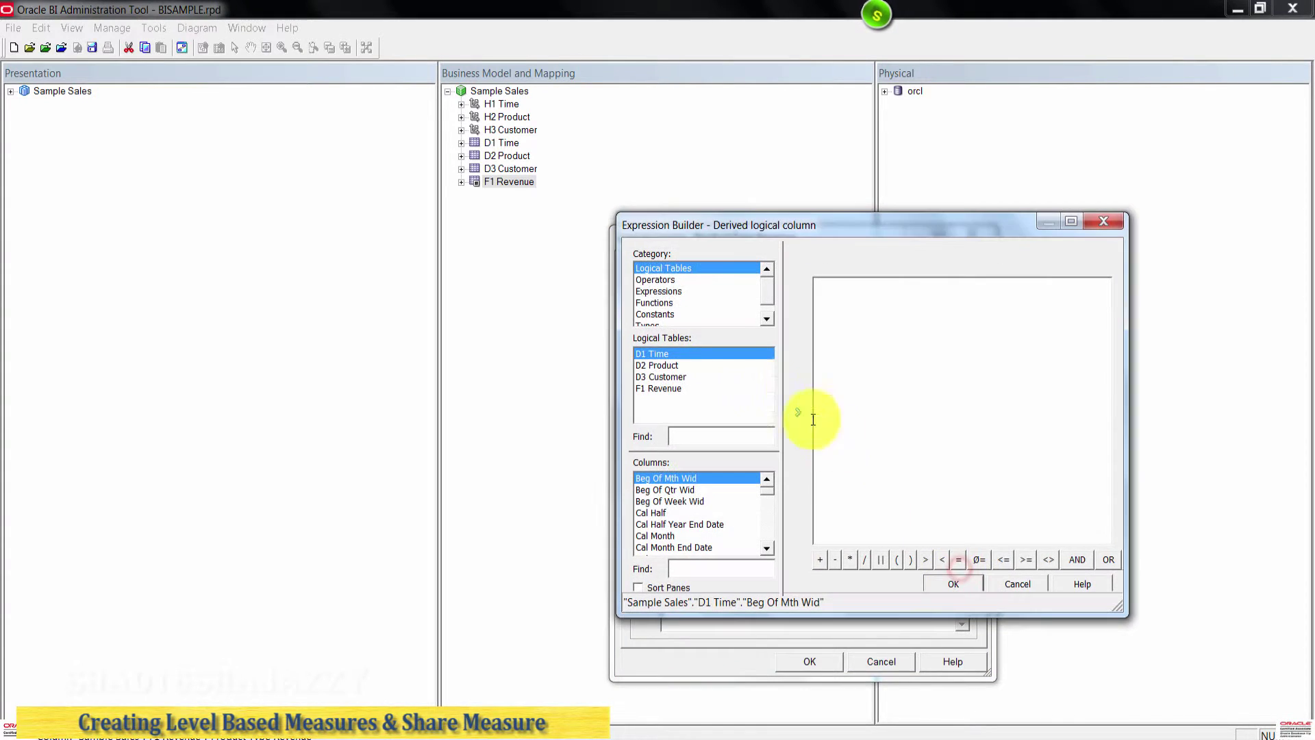
click(663, 389)
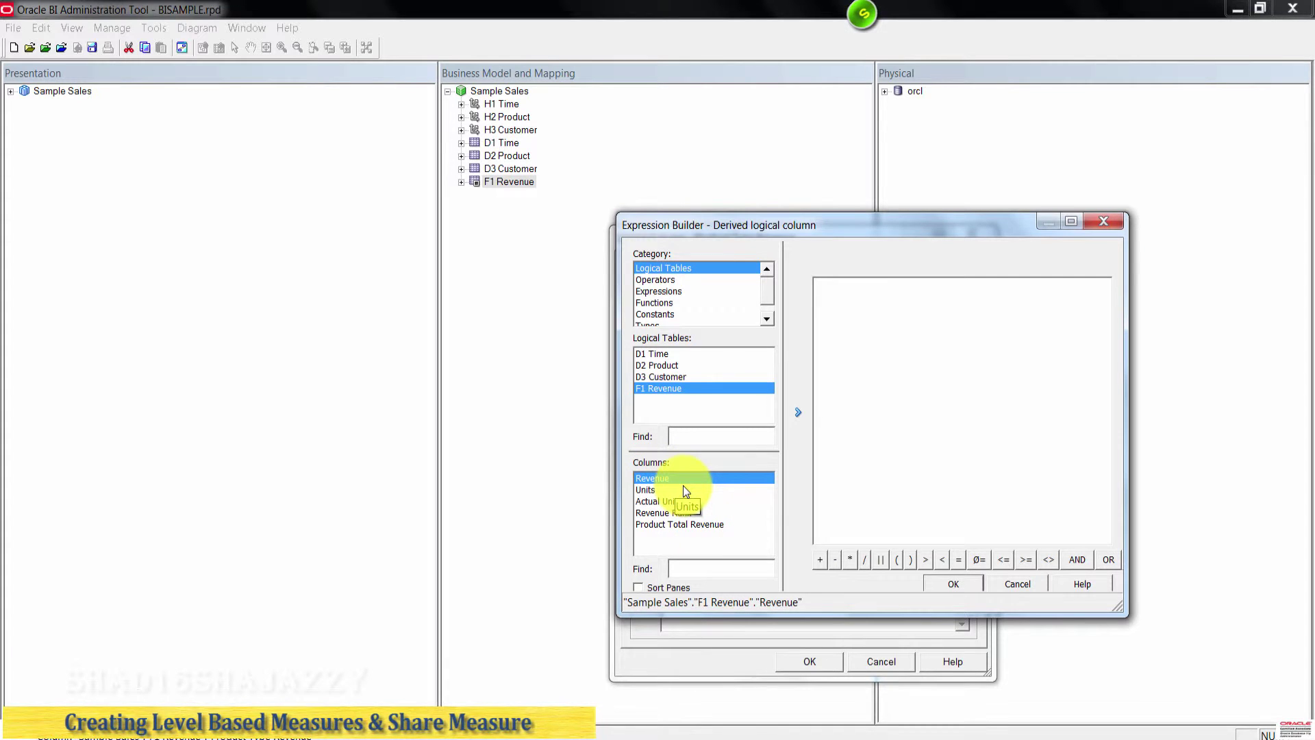
click(799, 413)
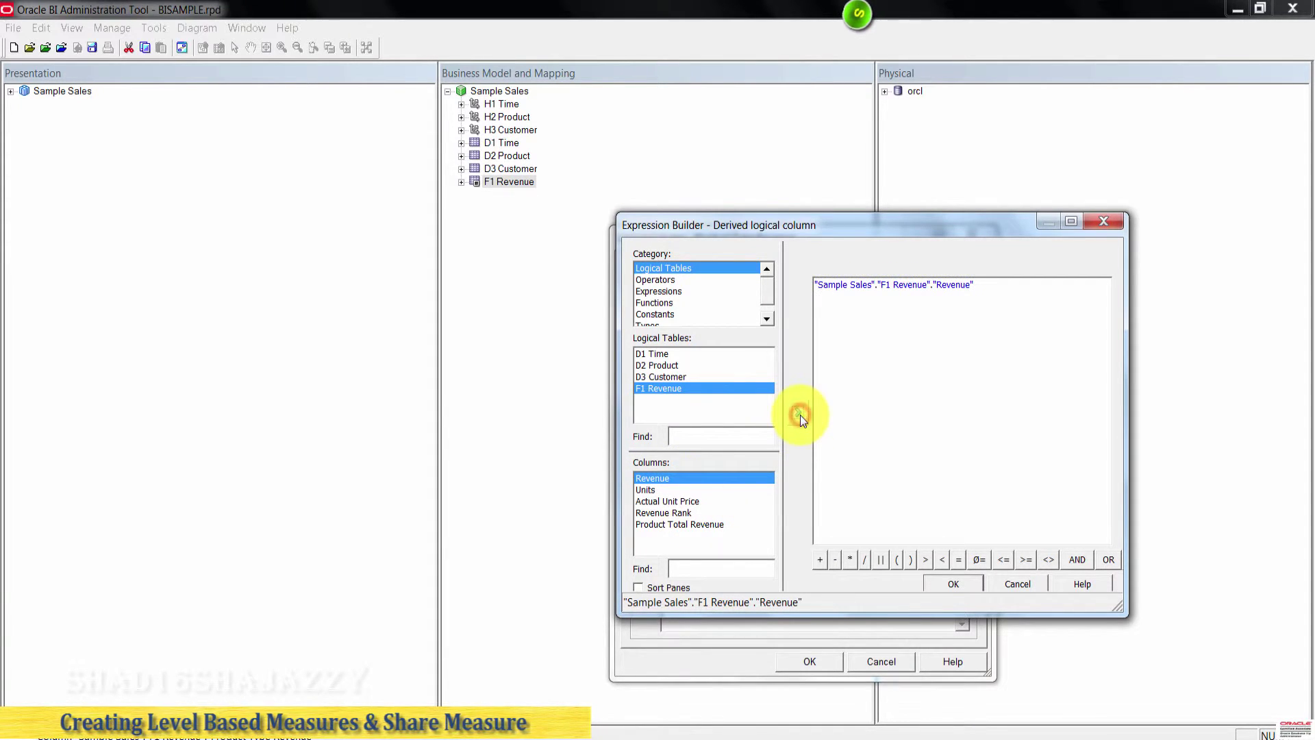
click(955, 585)
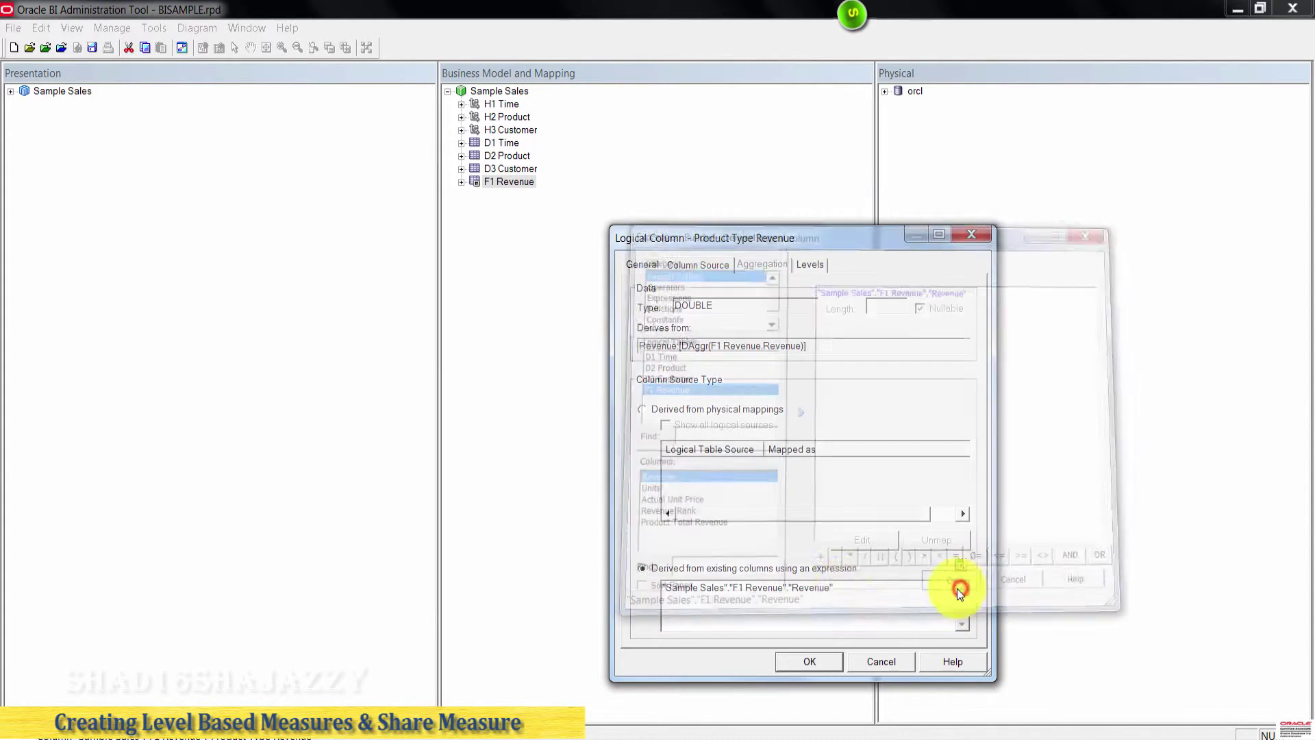
- Set Product Type Revenue's H2 Product logical level to Product Type and save the column
click(819, 268)
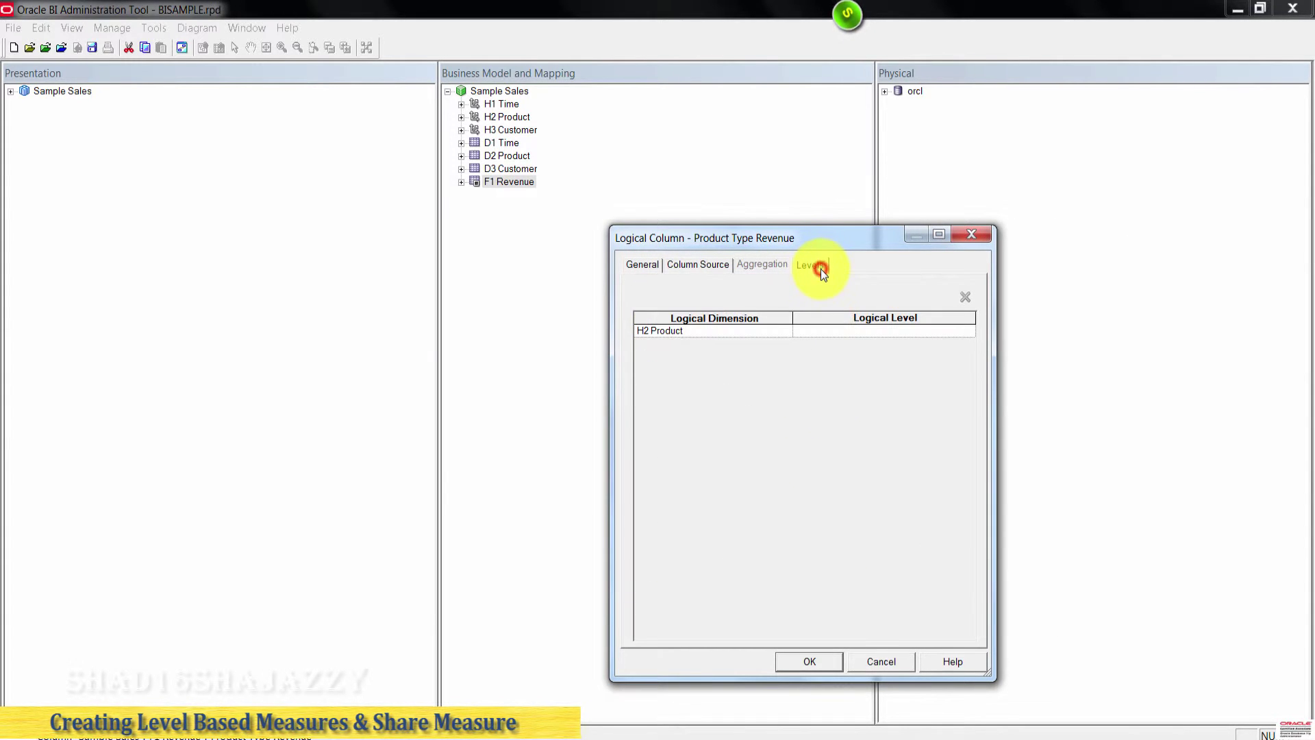
click(845, 331)
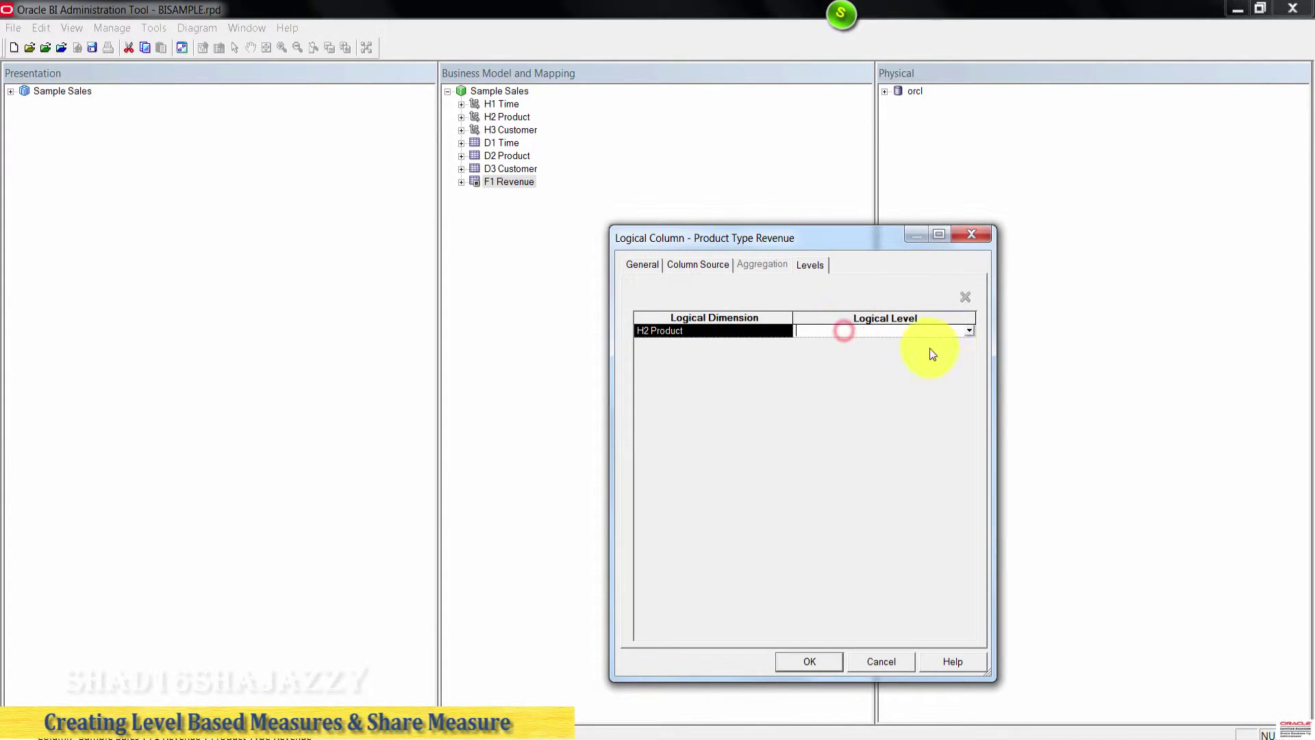
click(970, 330)
click(840, 377)
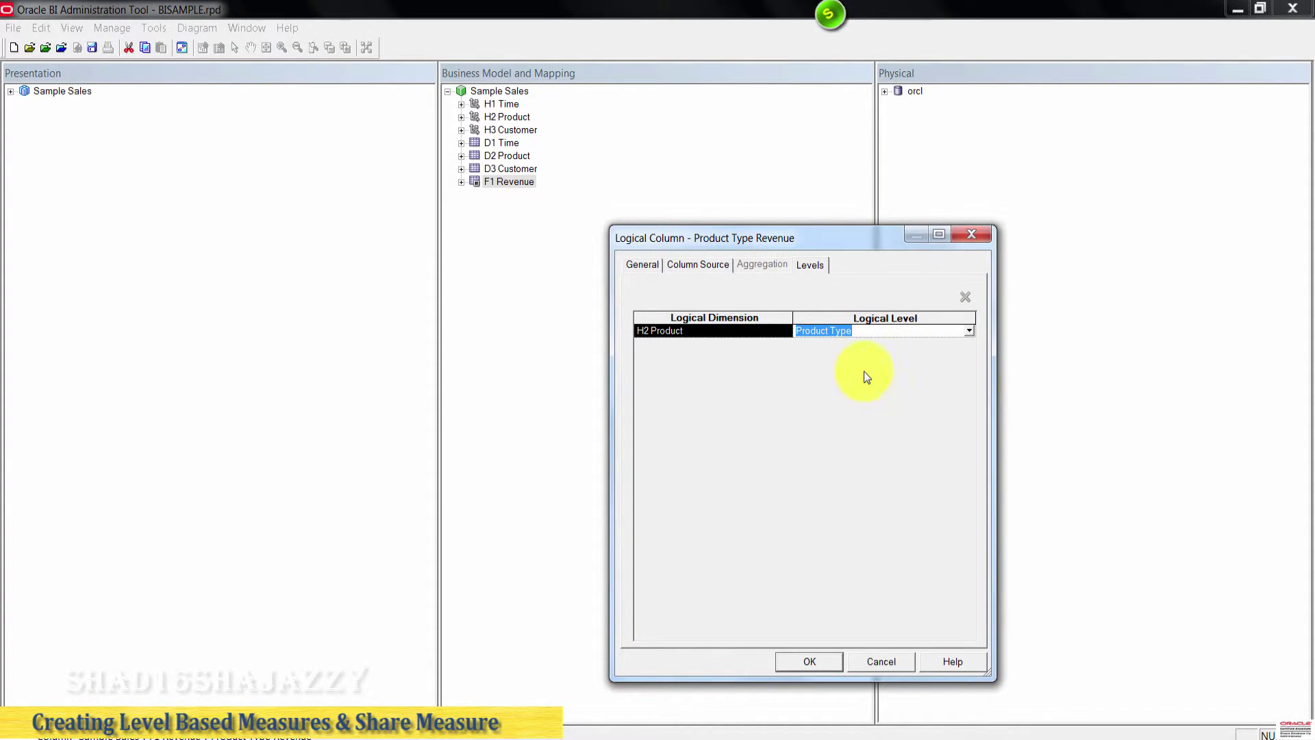
click(863, 333)
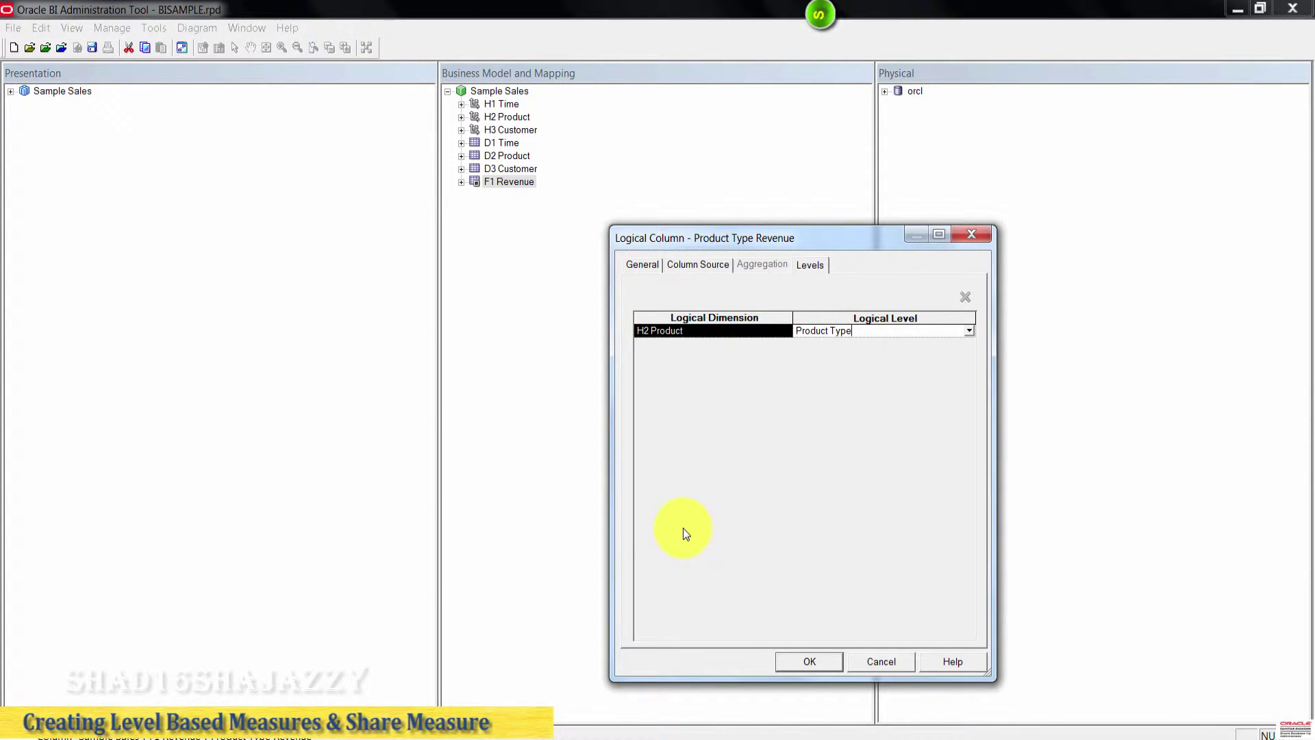
click(825, 664)
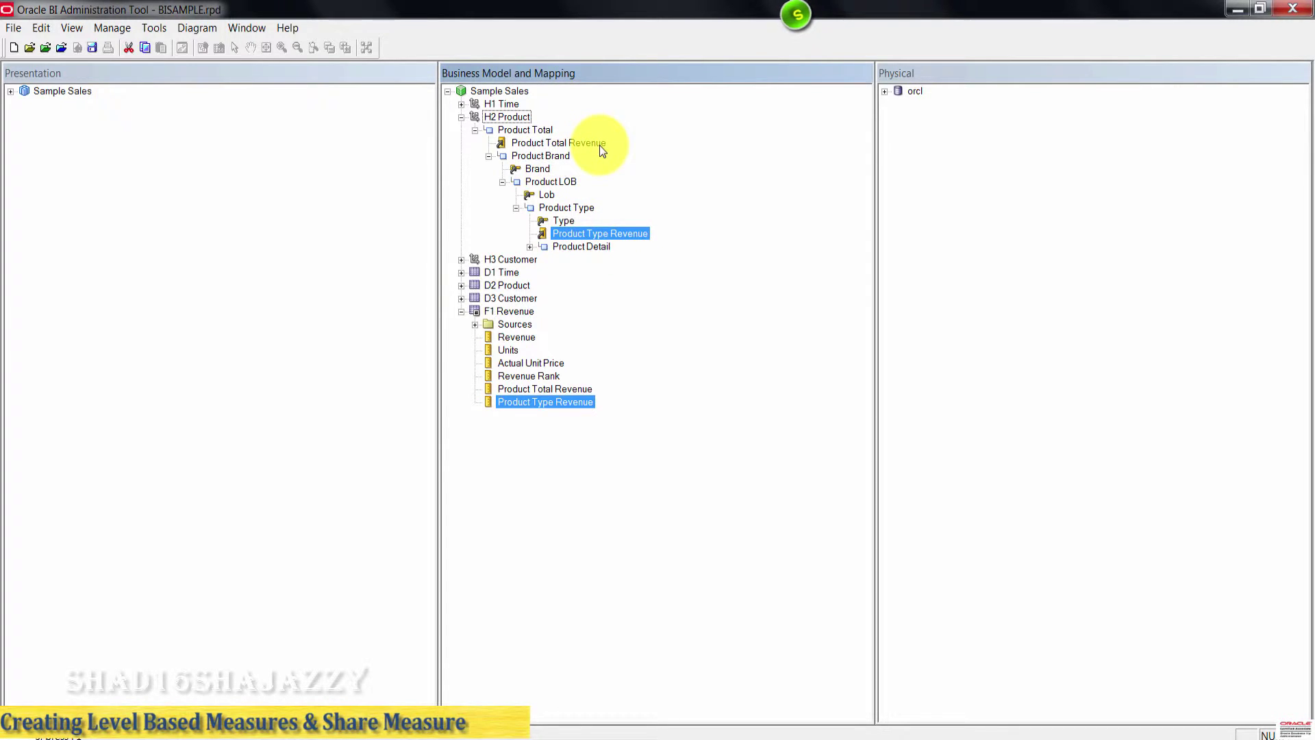
- Expand the Sample Sales presentation area and select Product Total Revenue and Product Type Revenue
ctrl+click(541, 234)
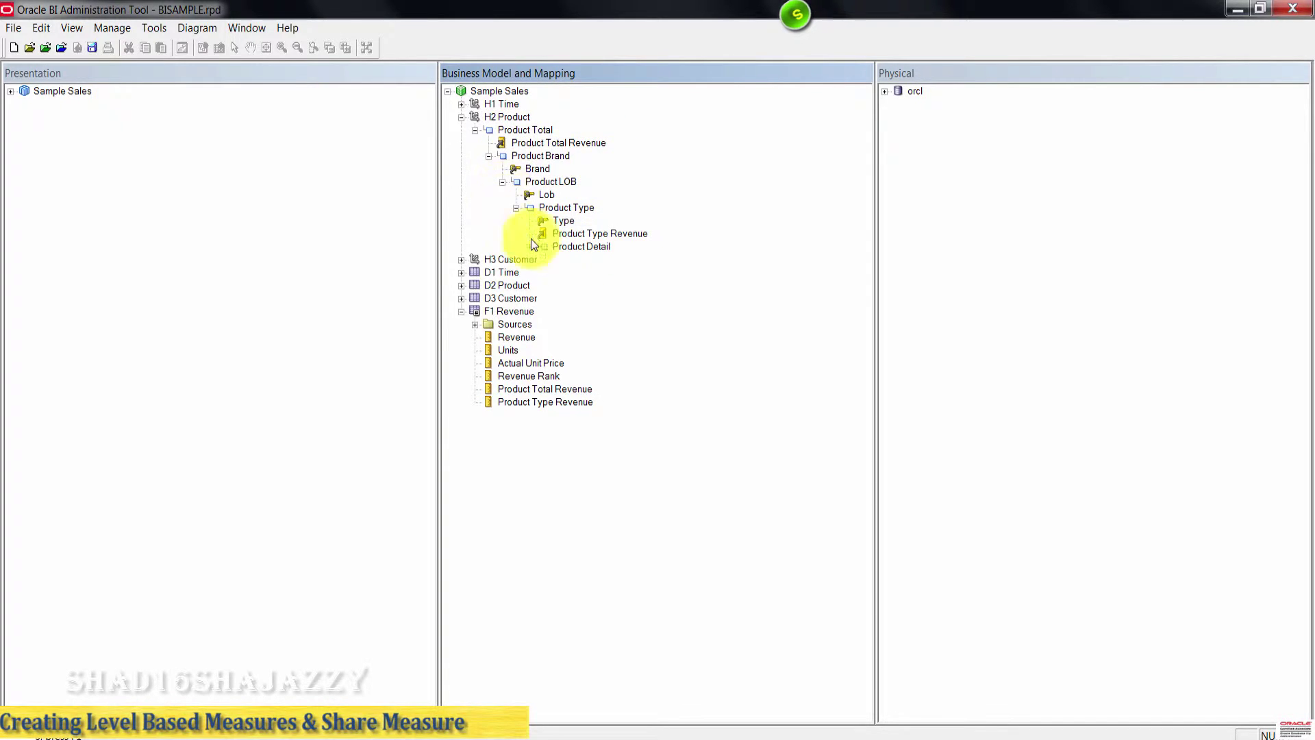
click(561, 144)
ctrl+click(574, 237)
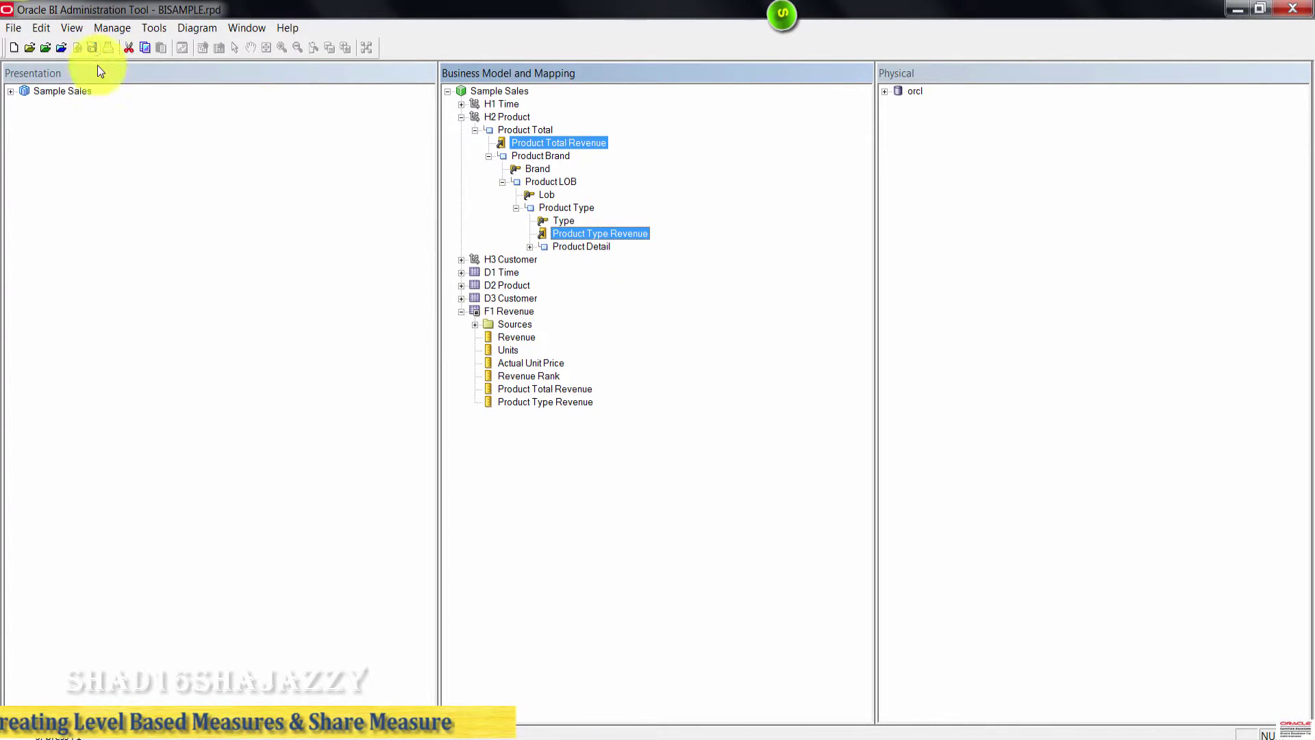
click(10, 94)
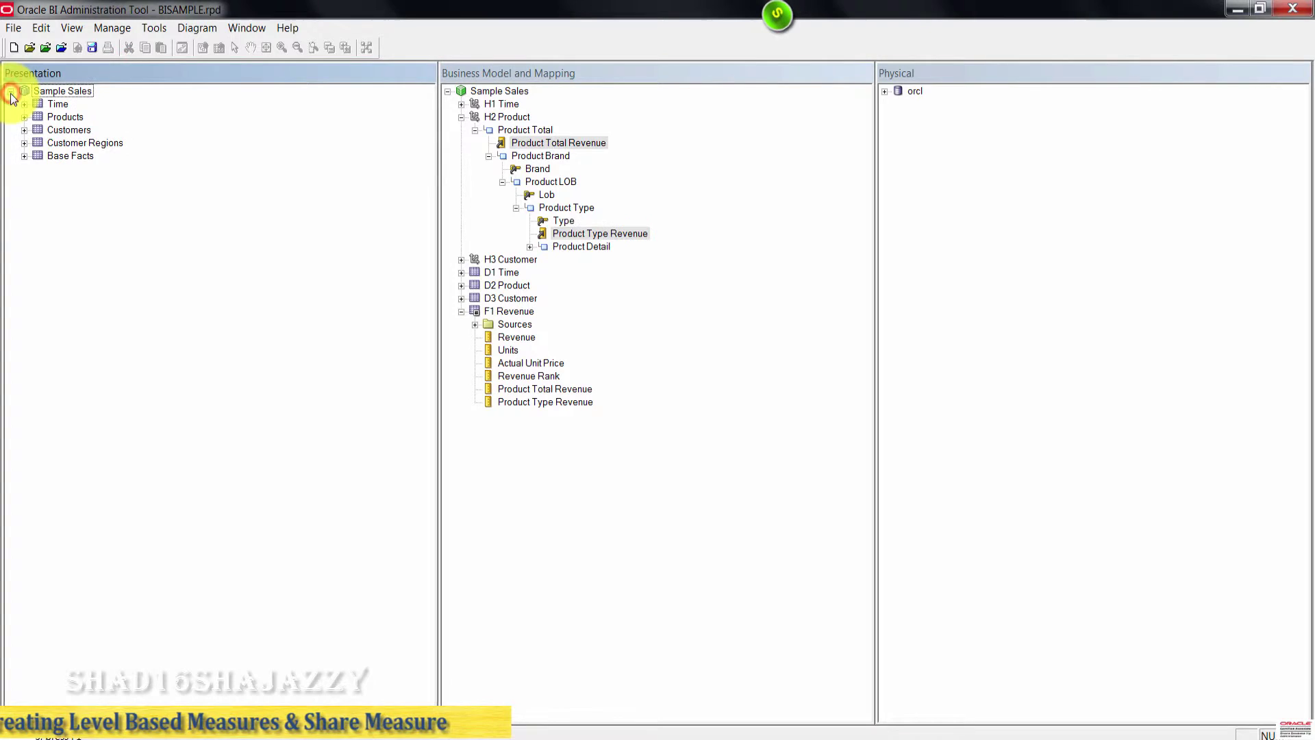
click(566, 140)
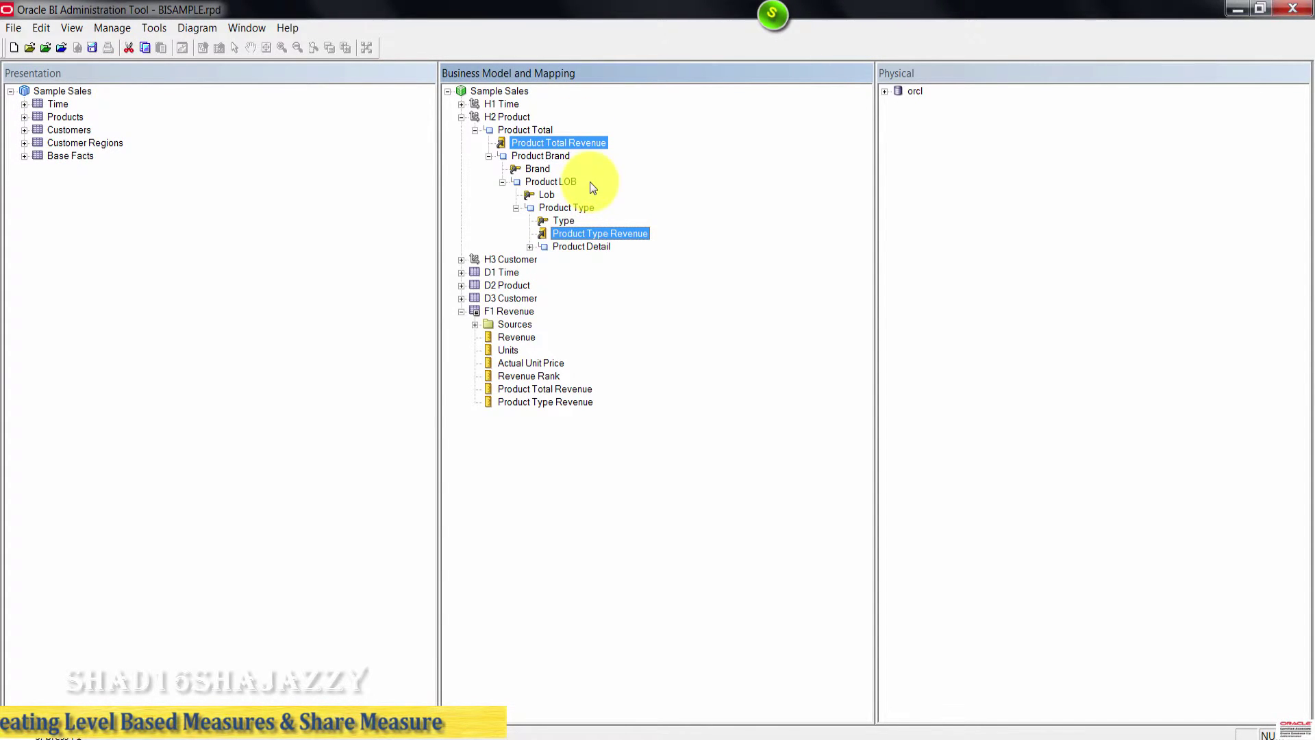
click(550, 389)
ctrl+click(548, 403)
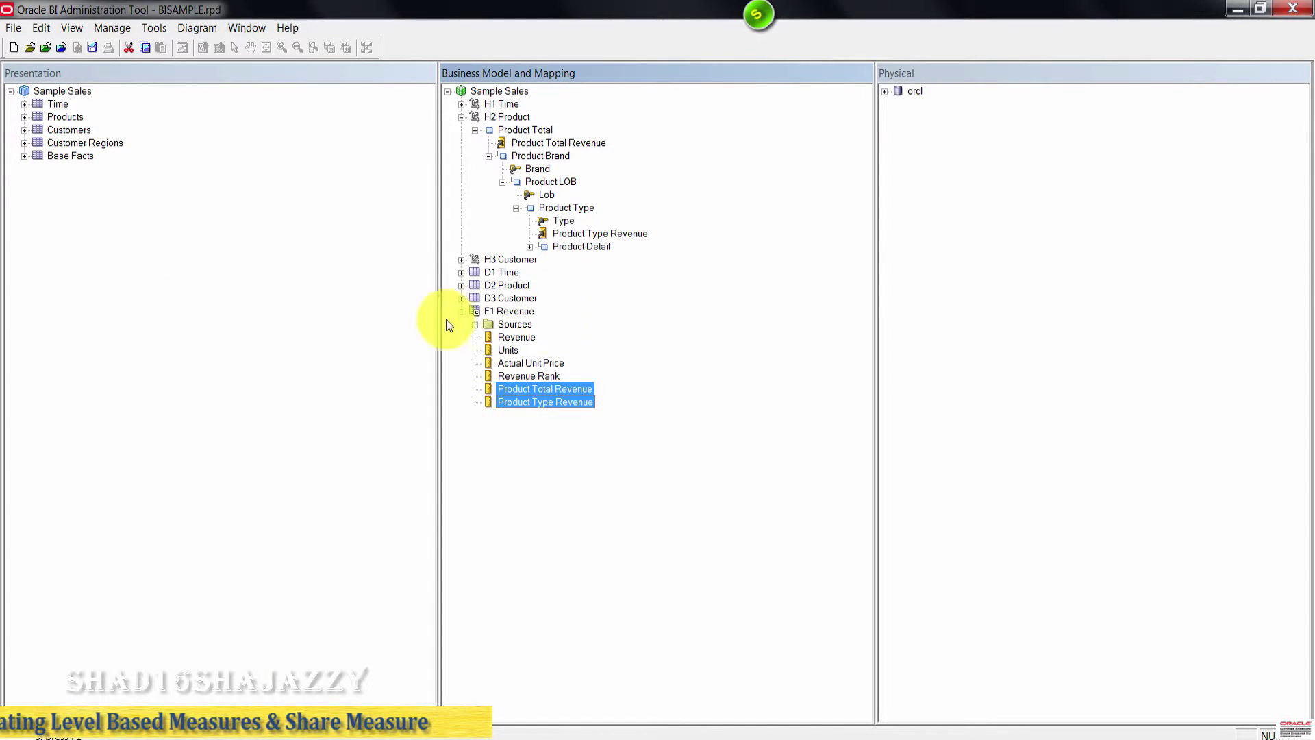
click(596, 236)
ctrl+click(578, 144)
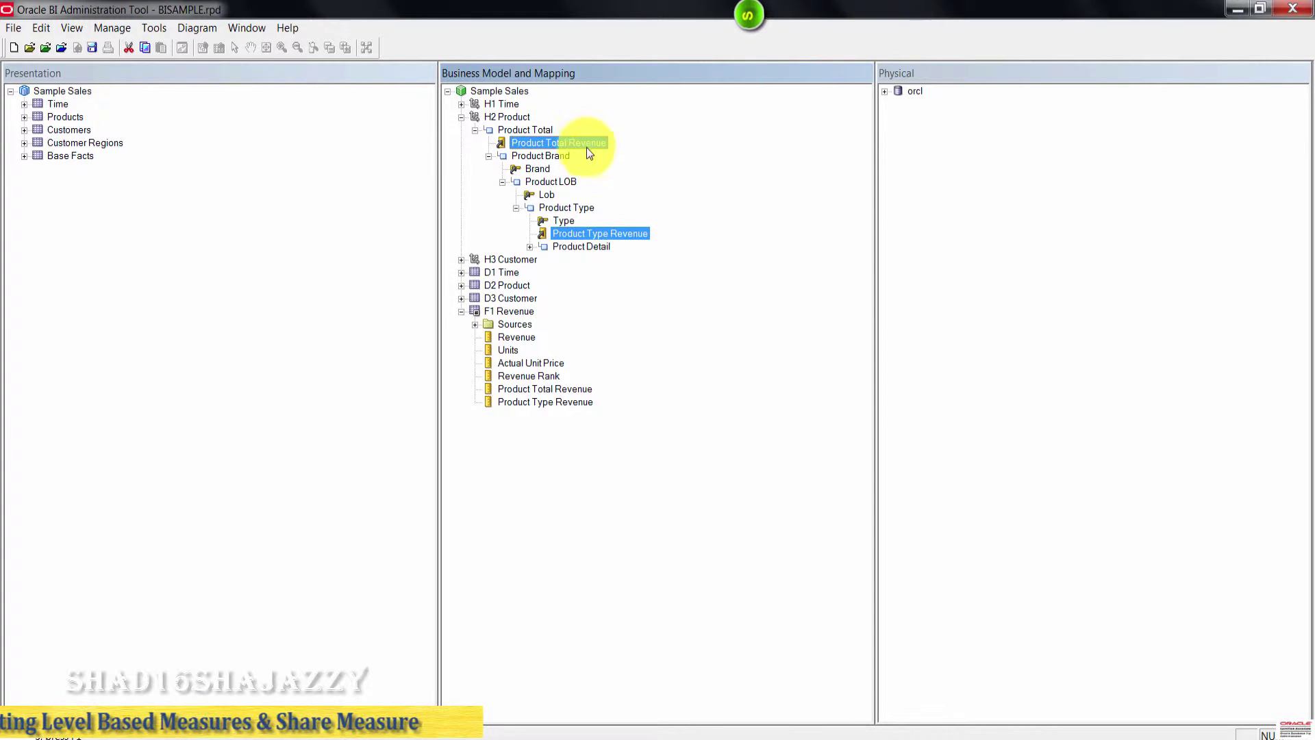
- Drag both revenue measures into Base Facts, then collapse F1 Revenue and H2 Product
drag(581, 142, 79, 160)
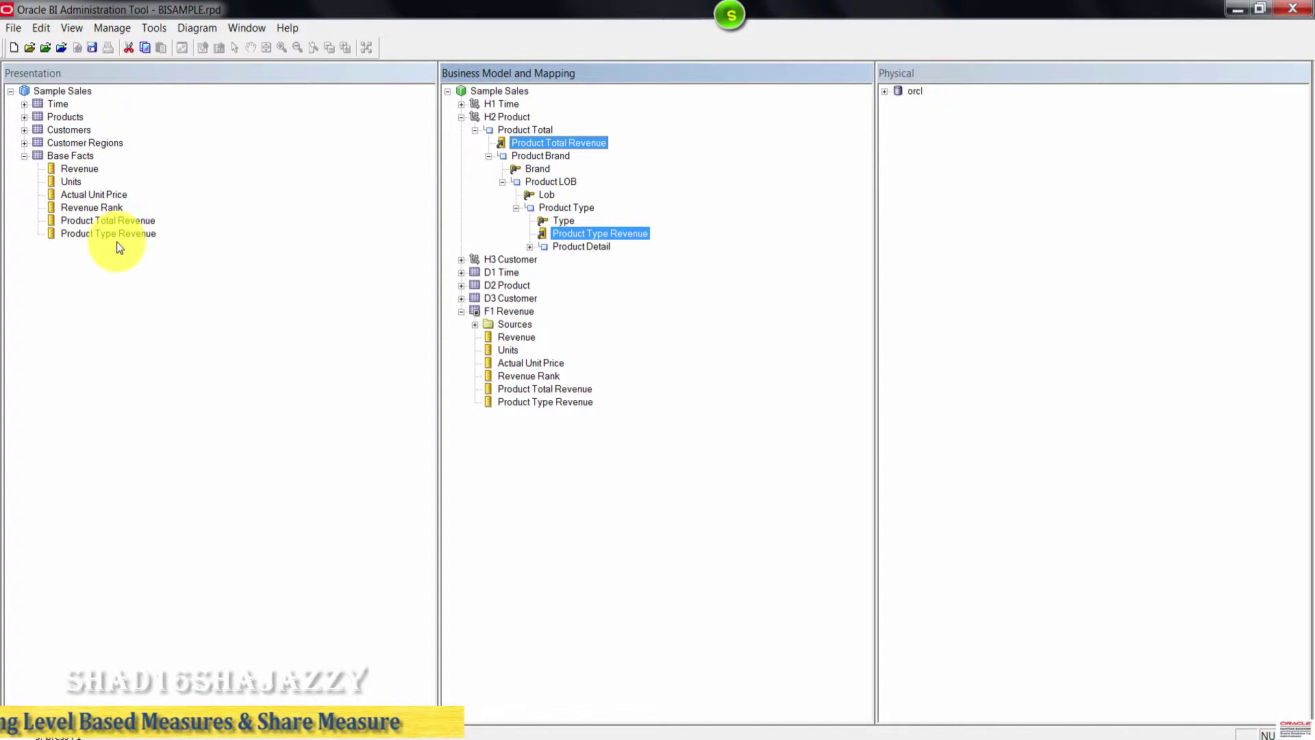
click(148, 308)
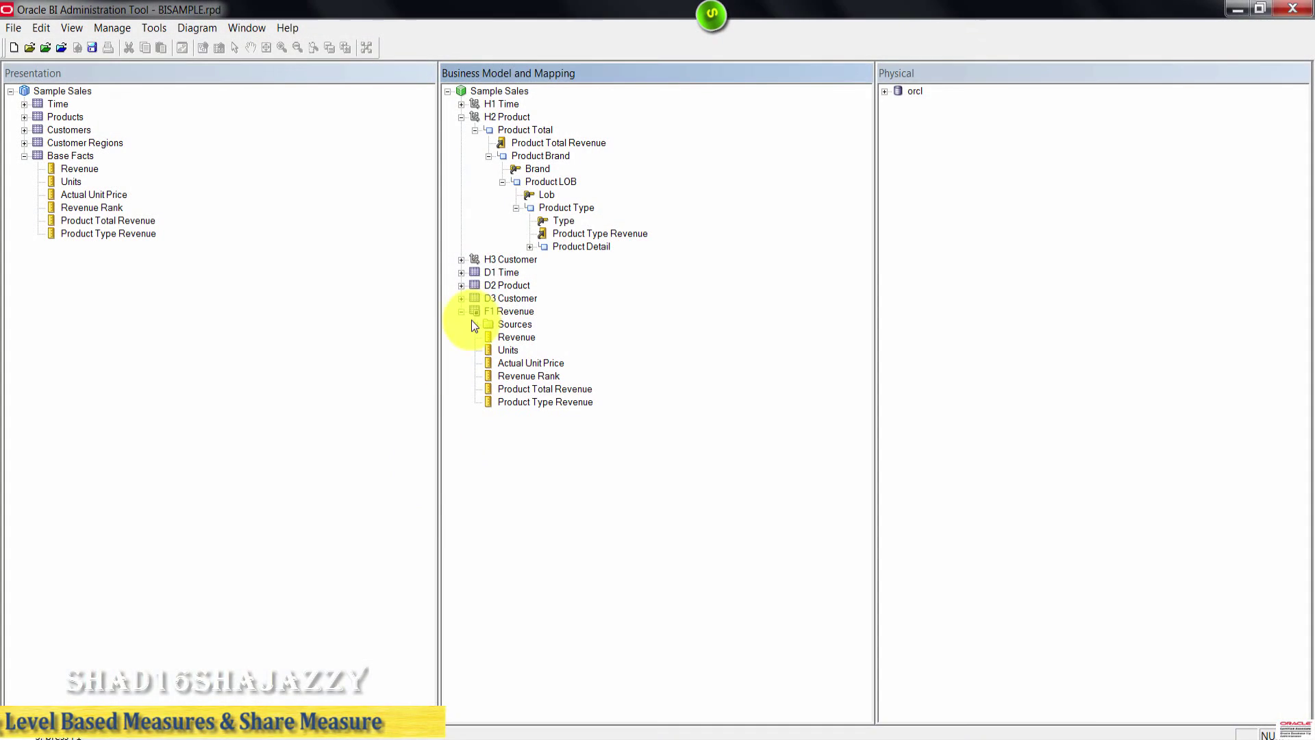
click(461, 311)
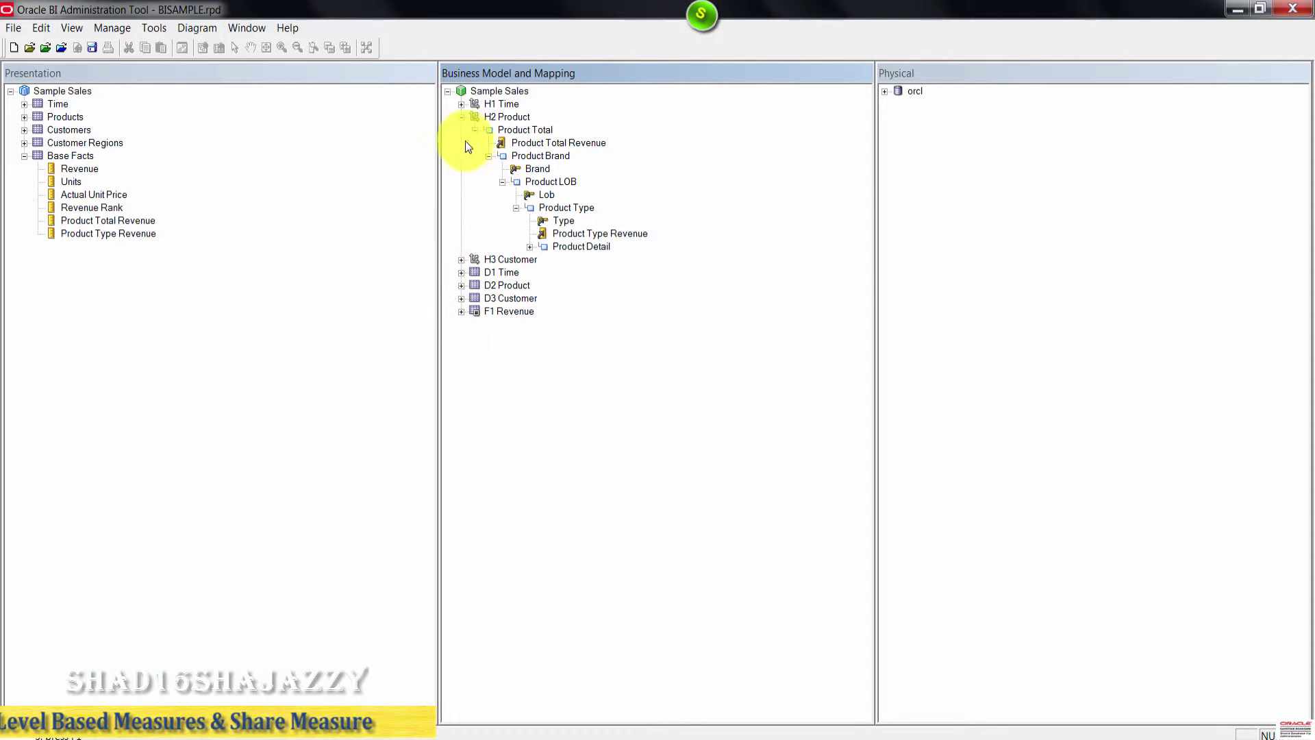
click(461, 117)
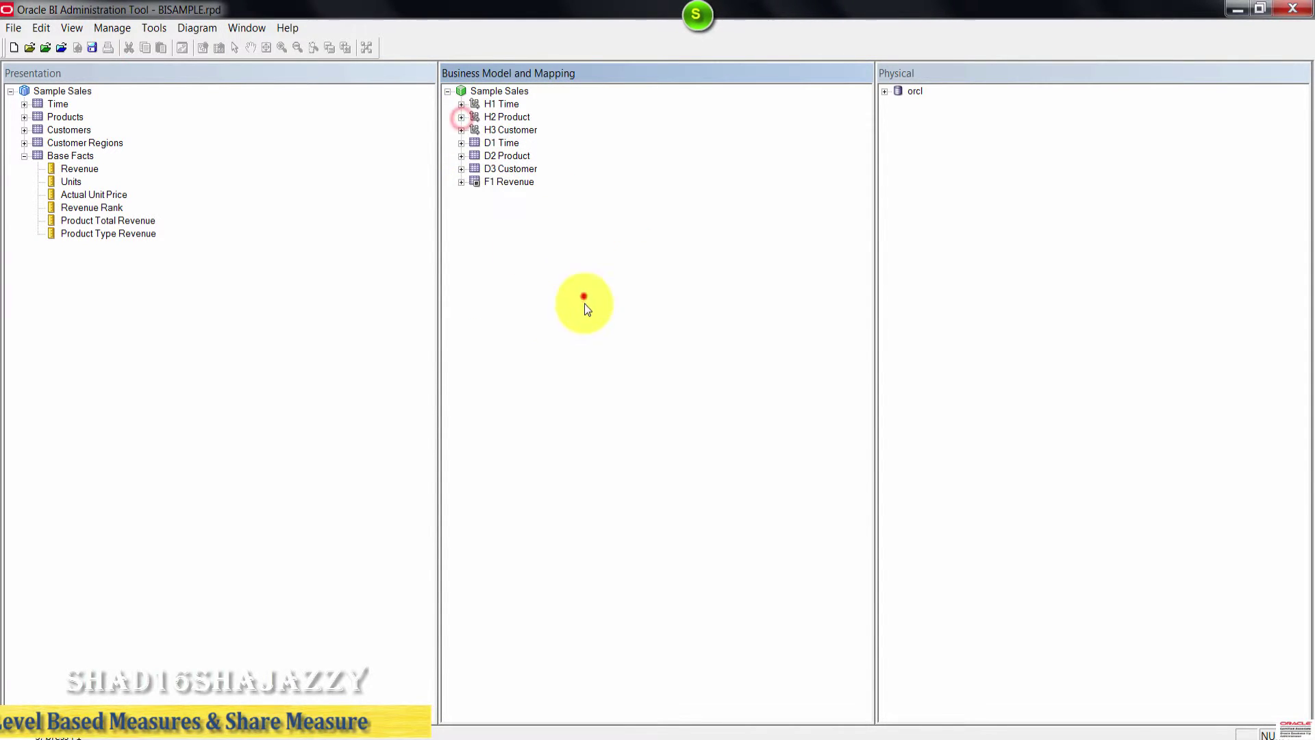
- Add a new logical column named 'Product Share' to F1 Revenue and view its Column Source settings
right_click(516, 184)
mouse_move(550, 195)
click(751, 215)
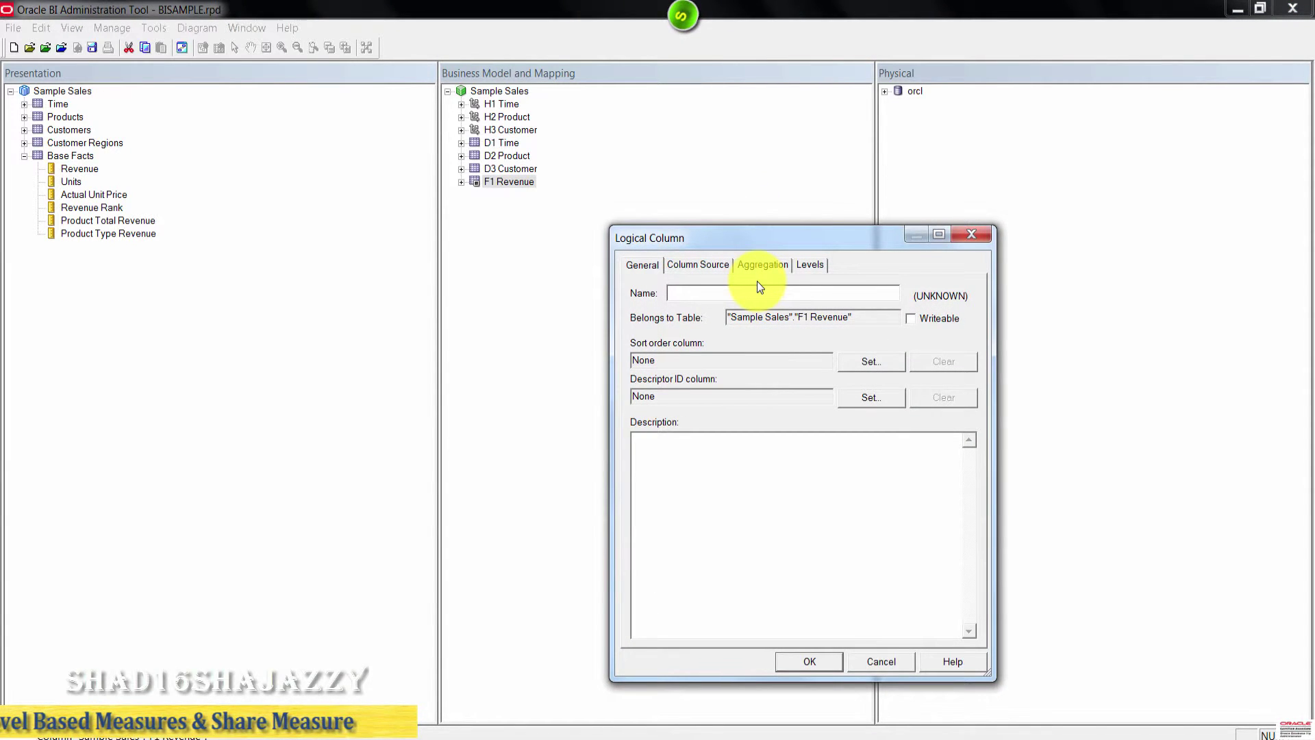
text(Produ)
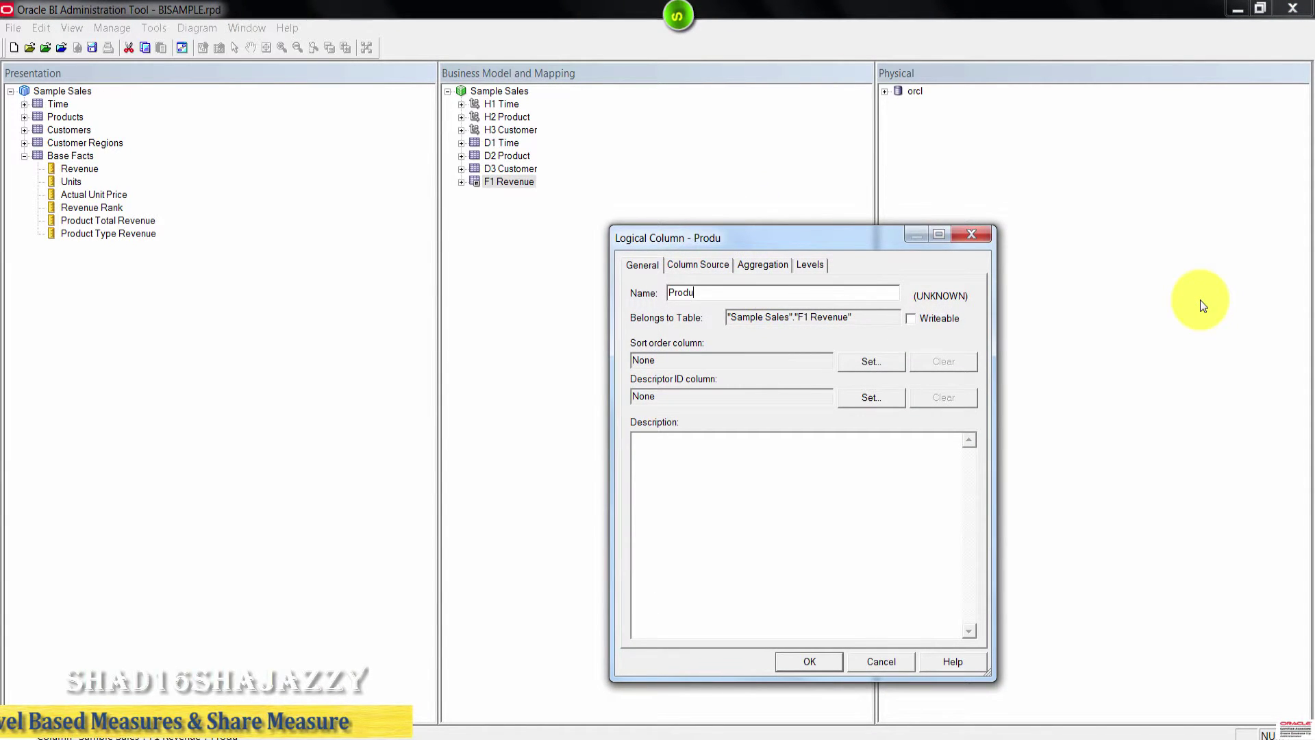
text(ct Share)
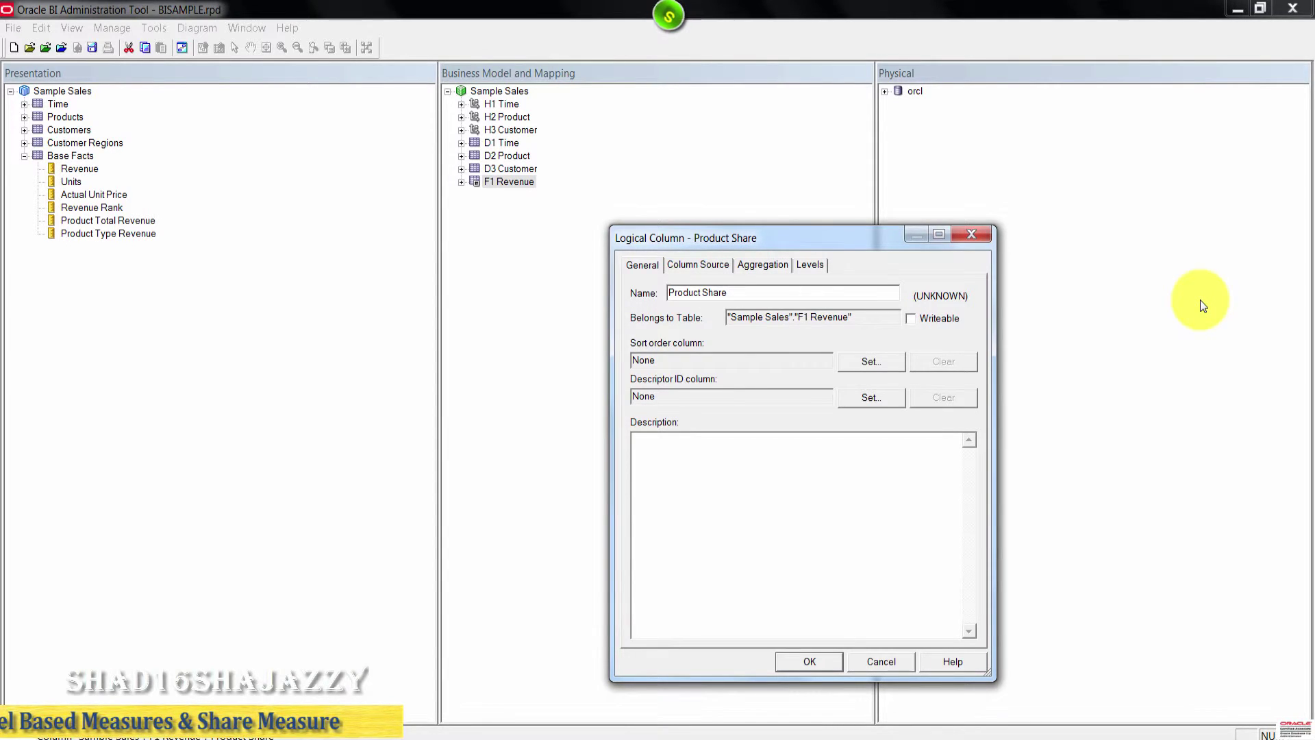
click(710, 267)
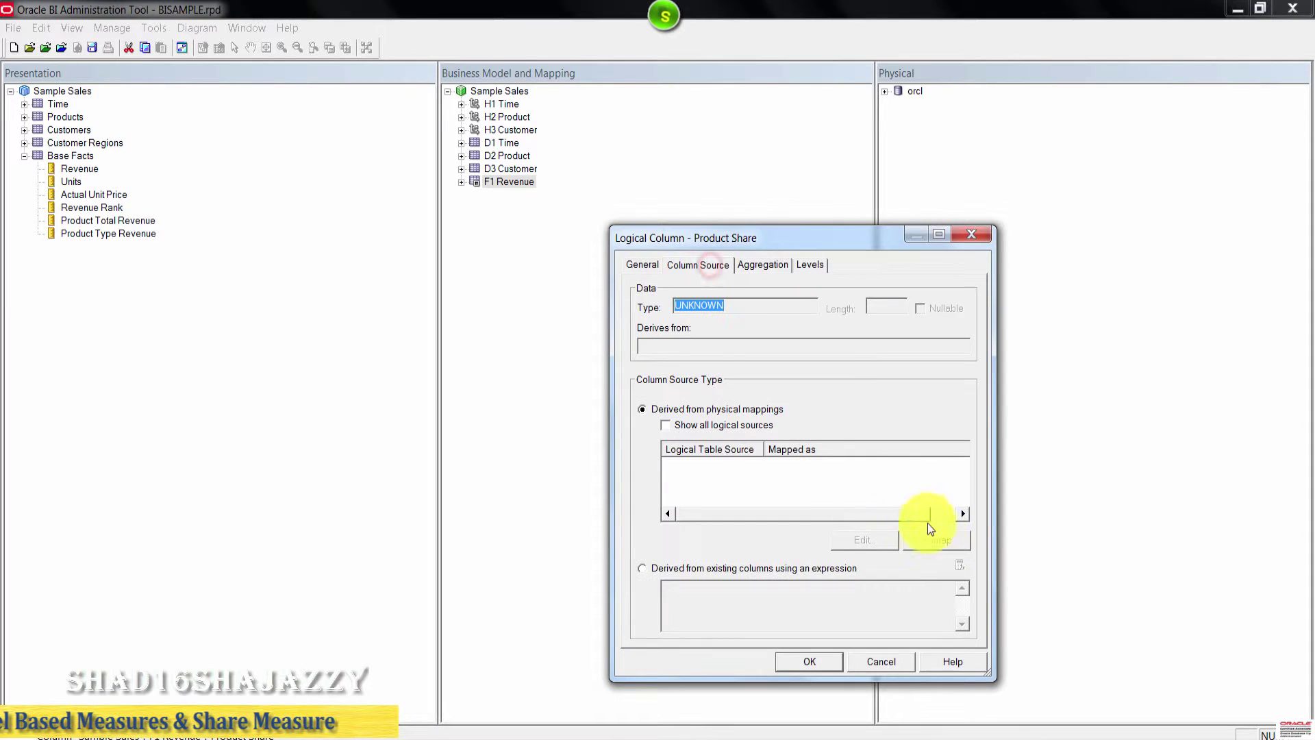
- Set Product Share to derive from an expression and select Round under Mathematic Functions in the Expression Builder
click(641, 568)
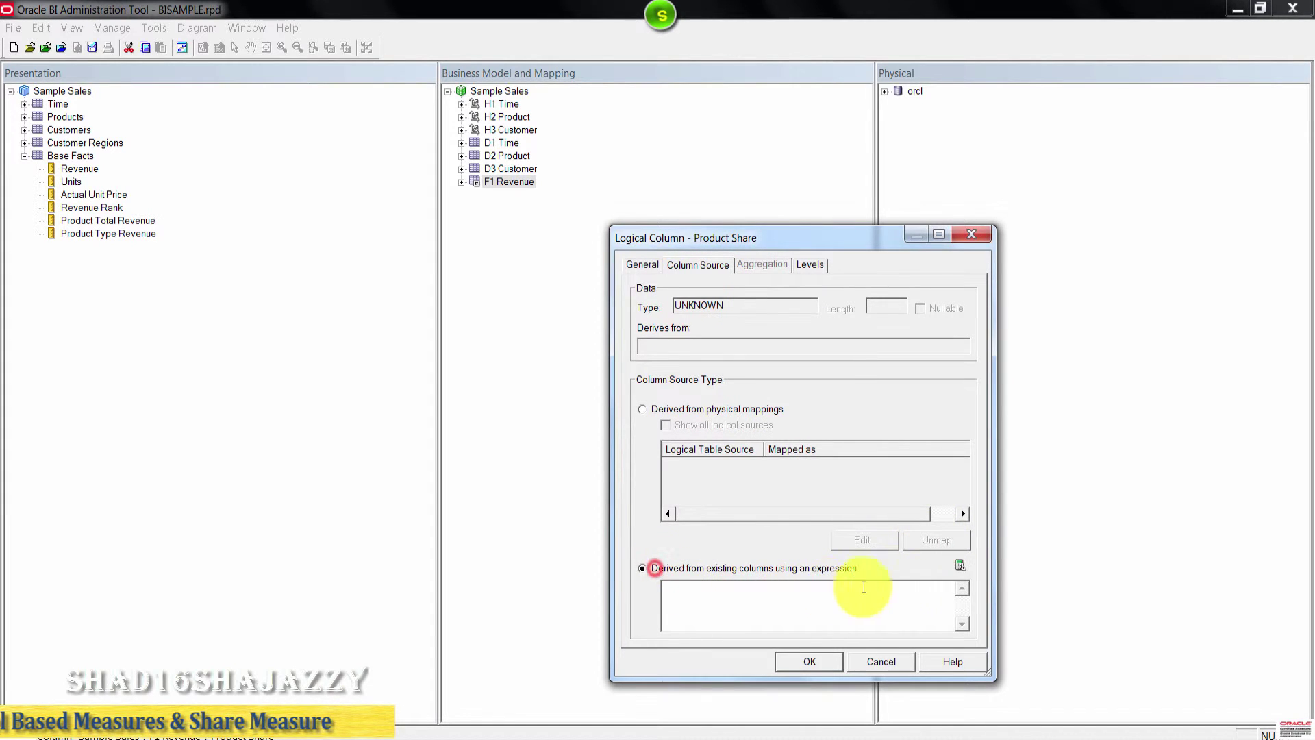
click(960, 566)
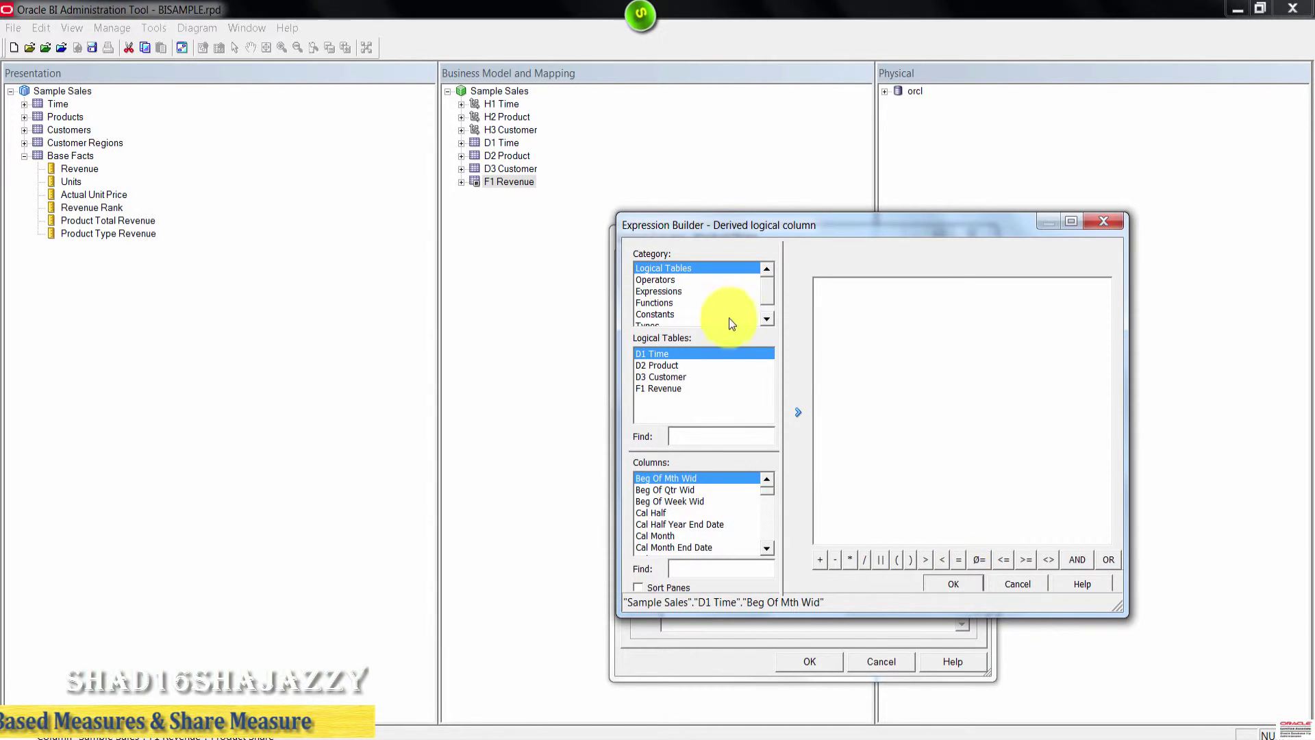
click(663, 303)
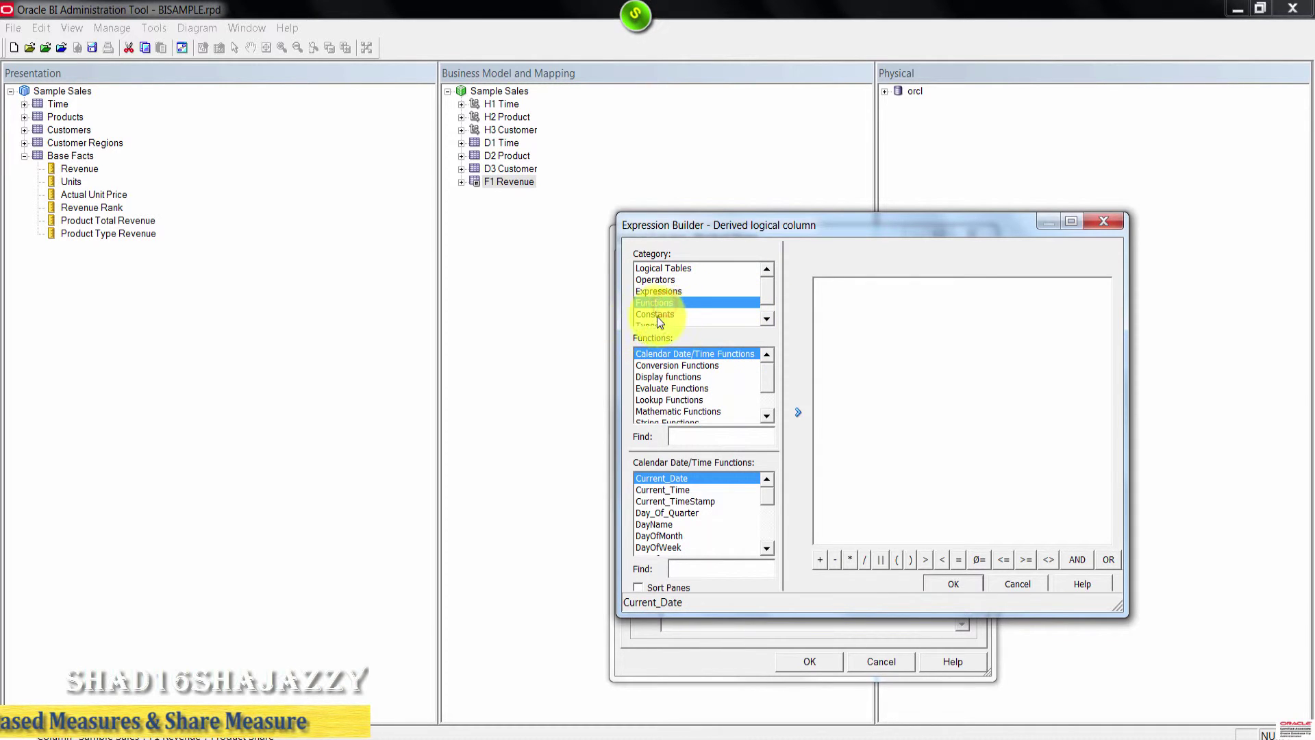
drag(726, 234, 629, 237)
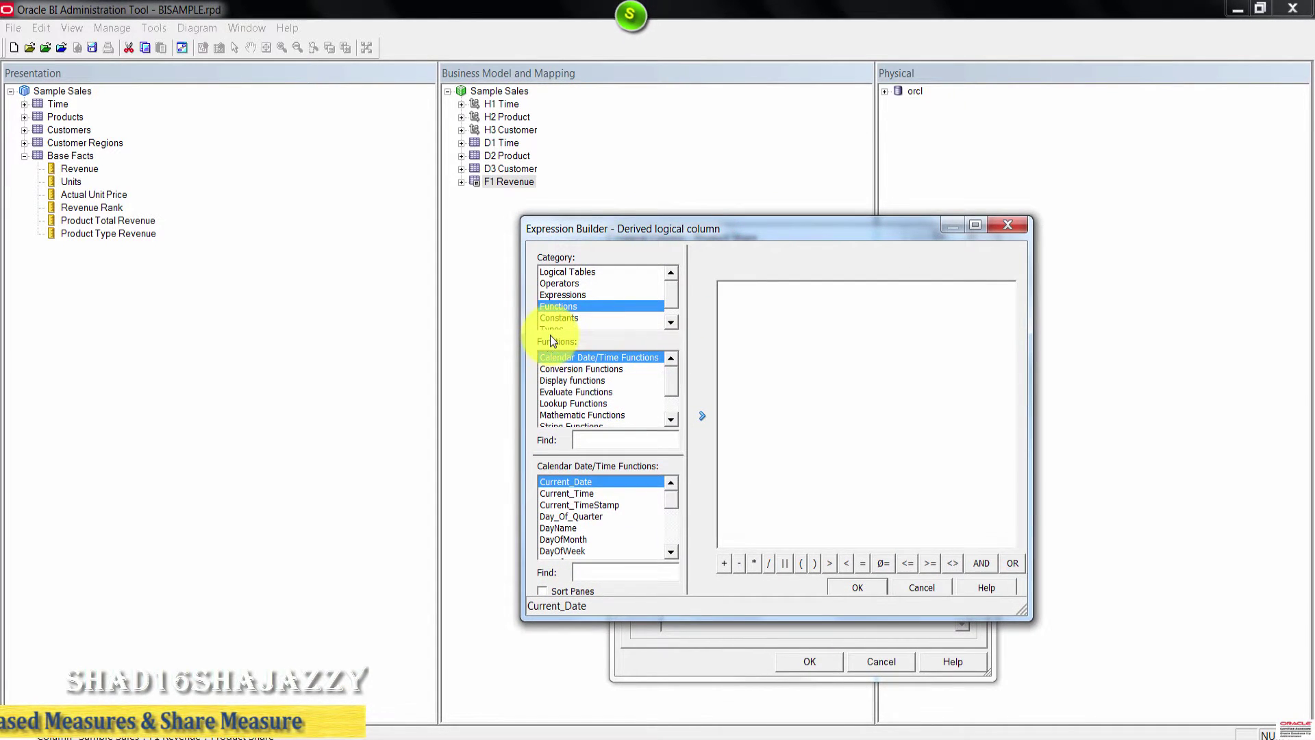
click(598, 414)
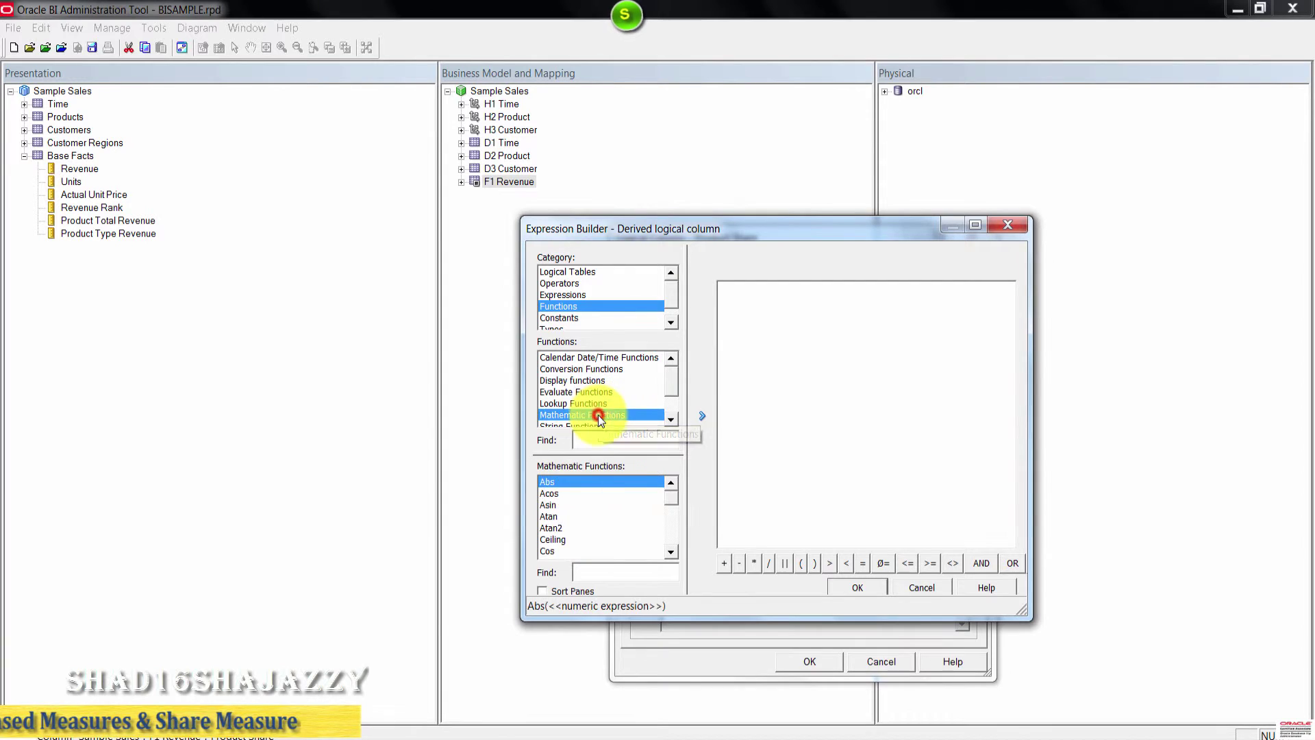
drag(672, 379, 619, 396)
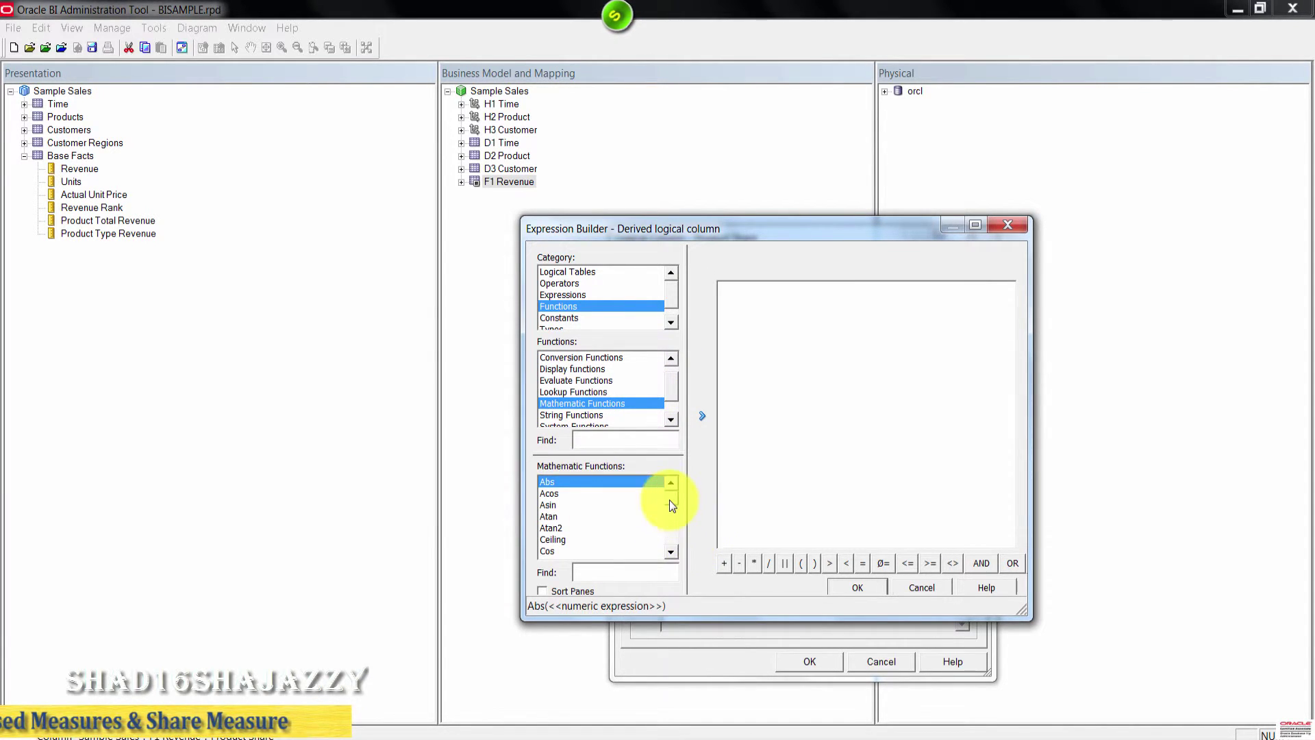
scroll(670, 549, down, 5)
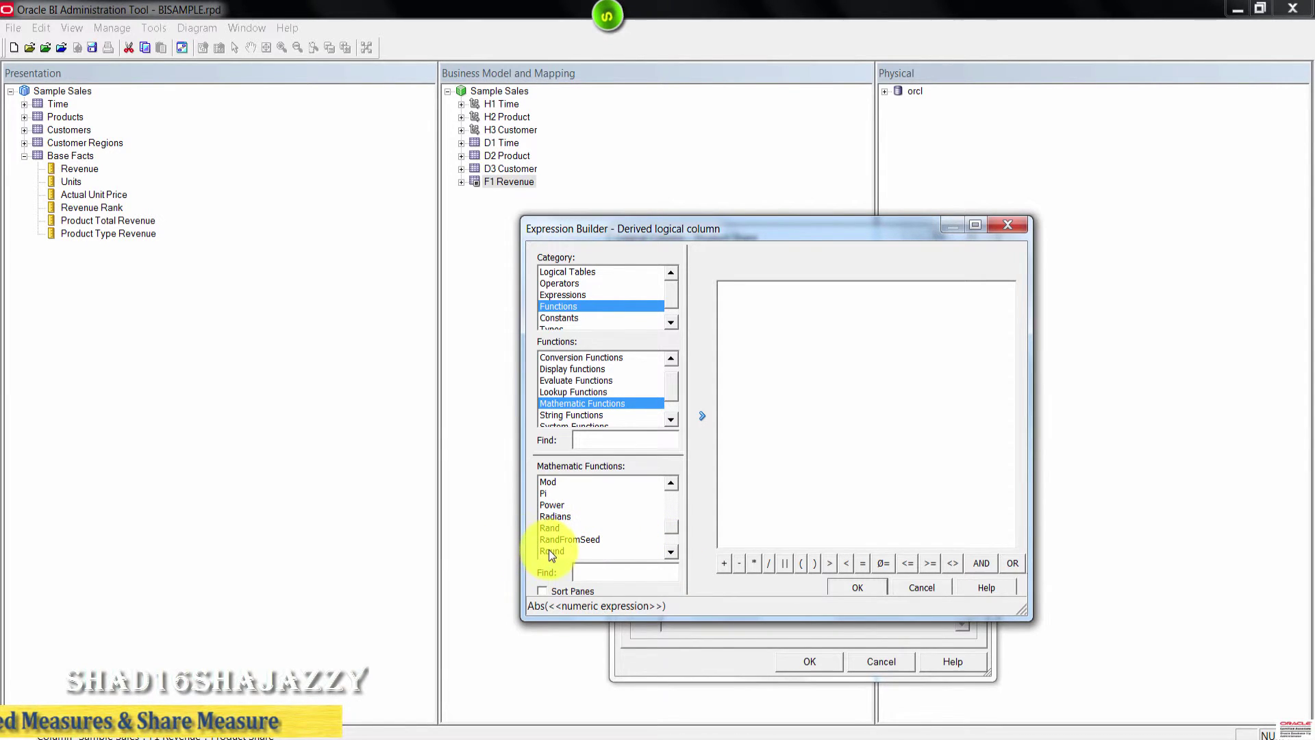
click(550, 550)
click(671, 552)
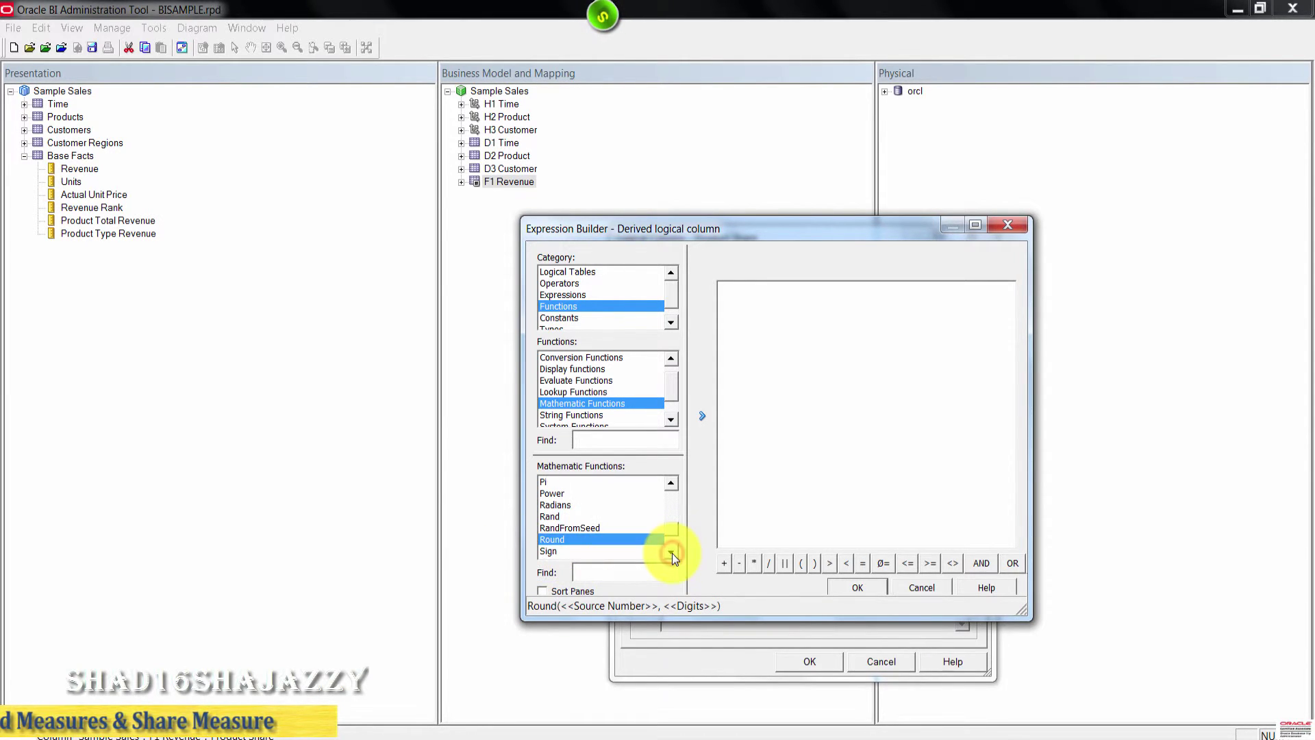
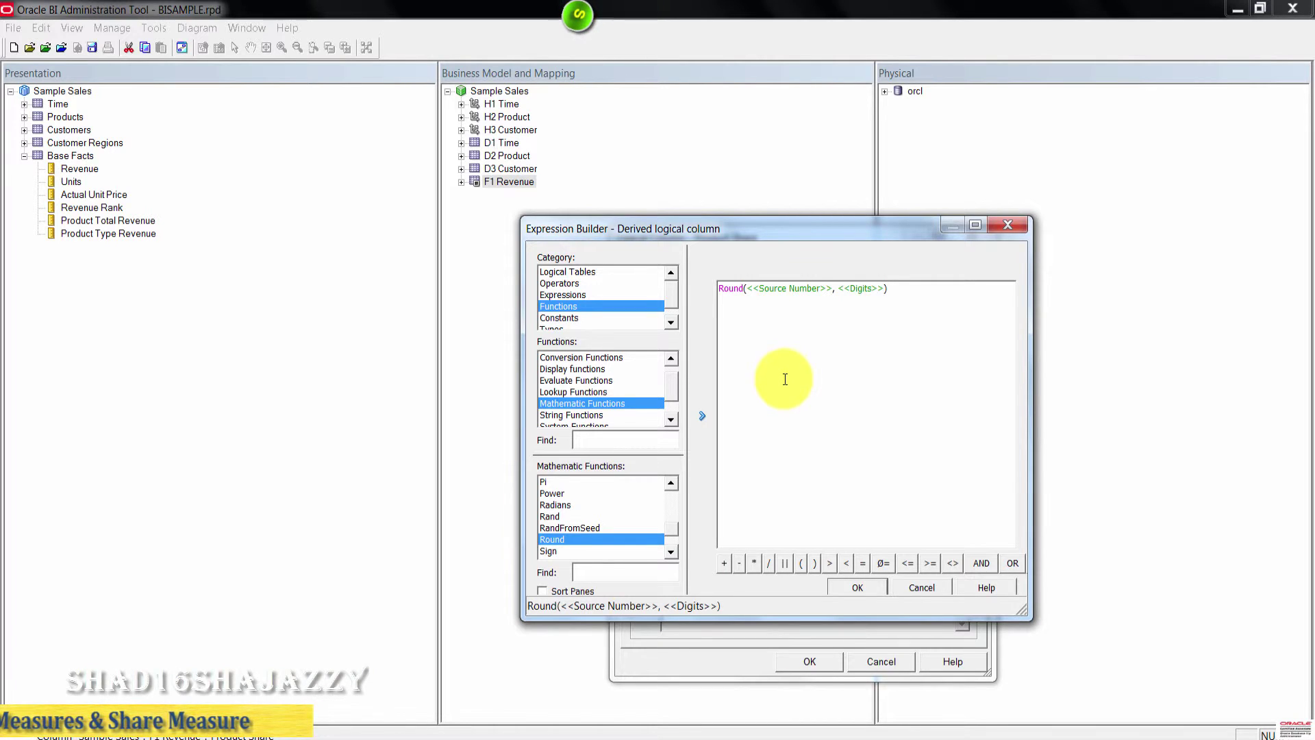
- Replace the Round number placeholder with '100* Revenue /', using Revenue from F1 Revenue
click(789, 291)
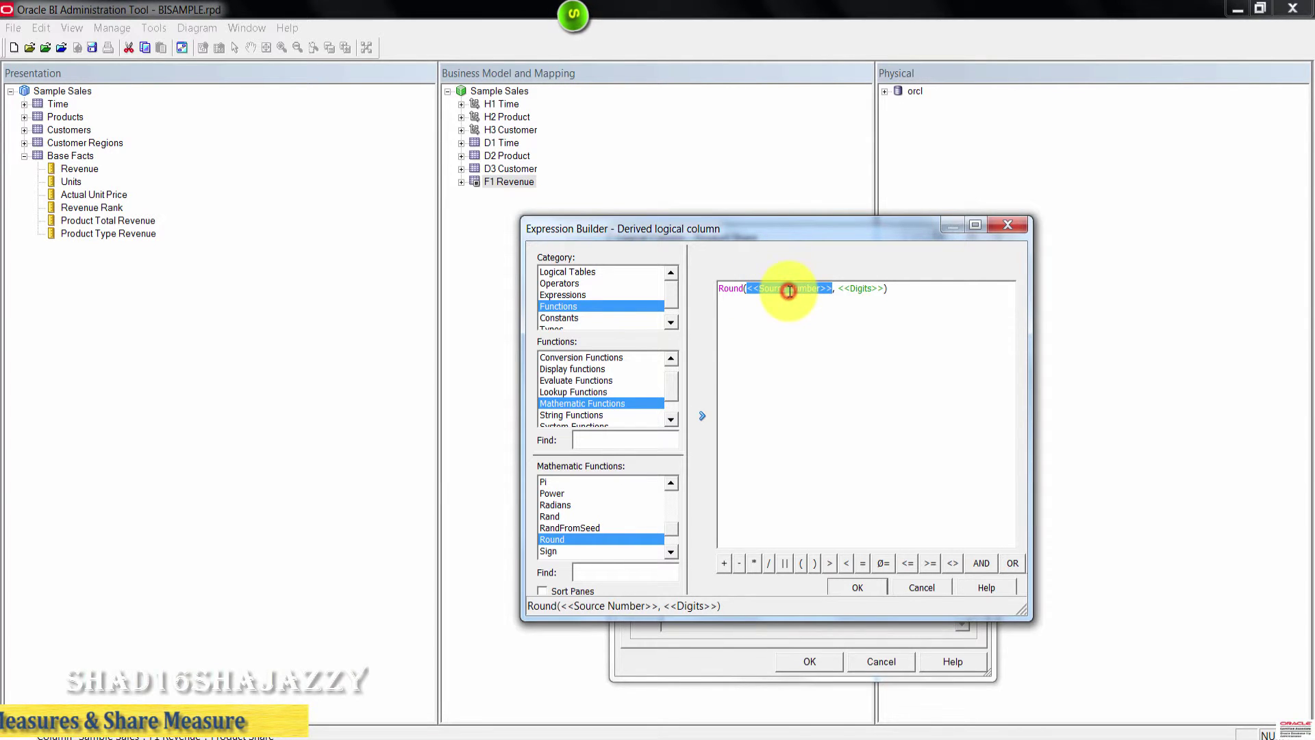
text(1)
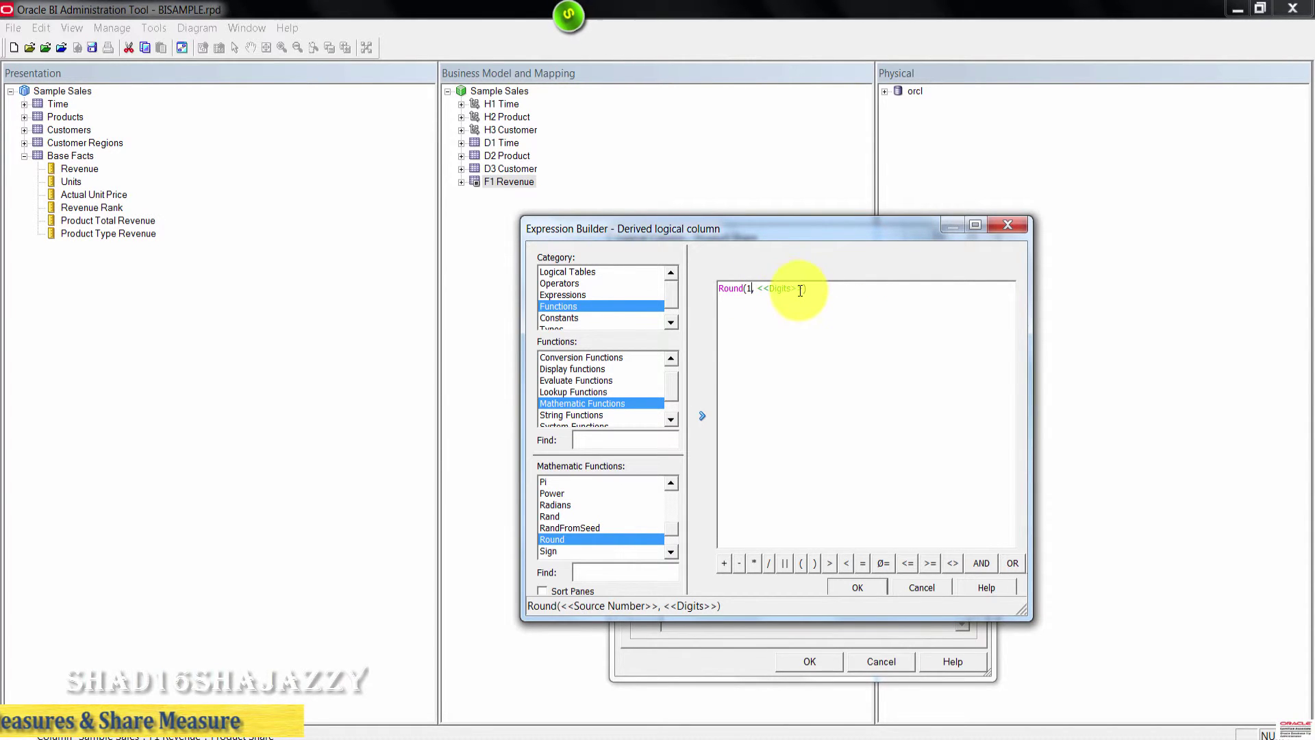
text(00*)
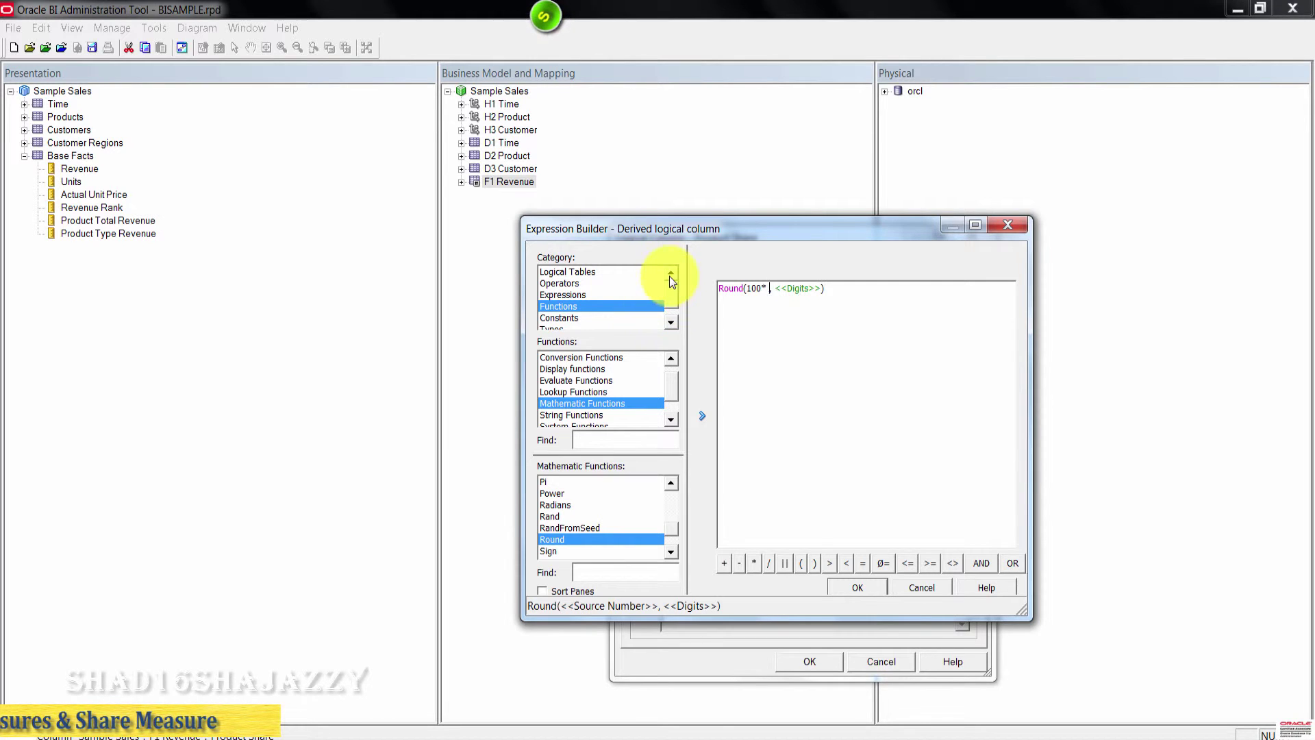
click(568, 272)
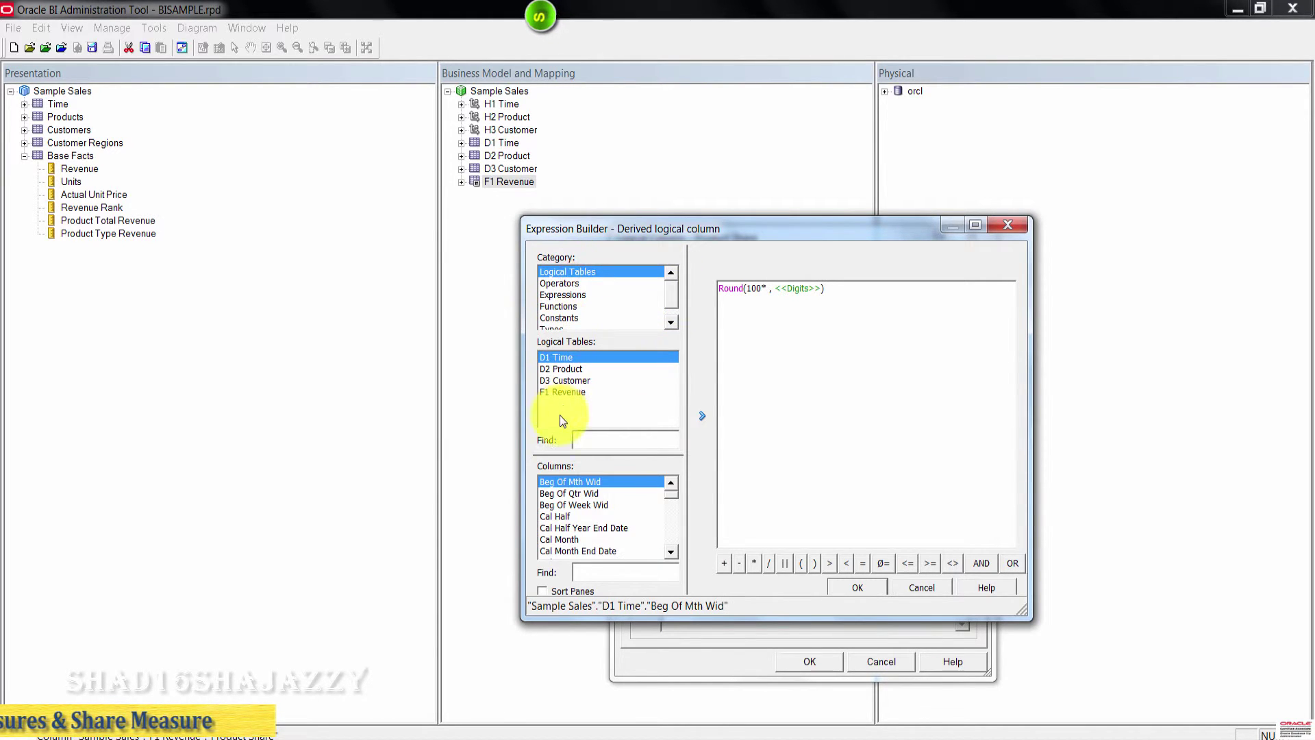
click(568, 393)
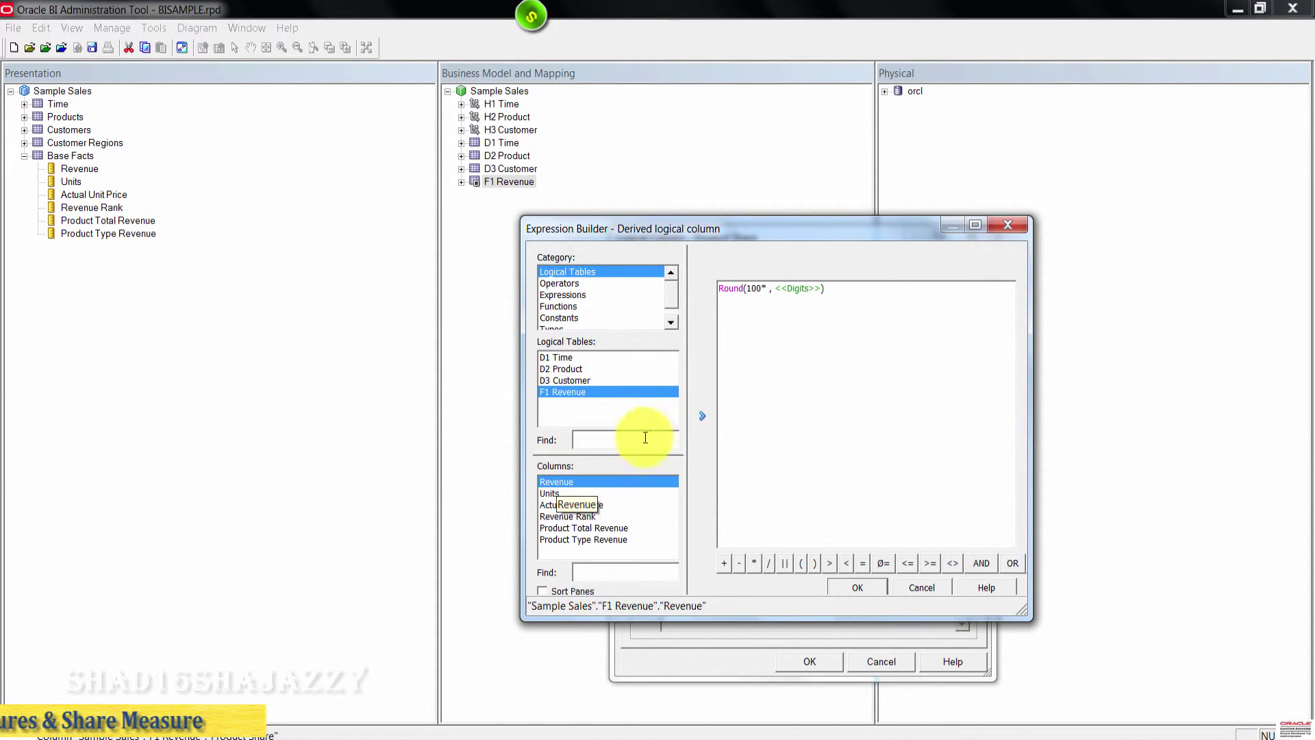
click(701, 417)
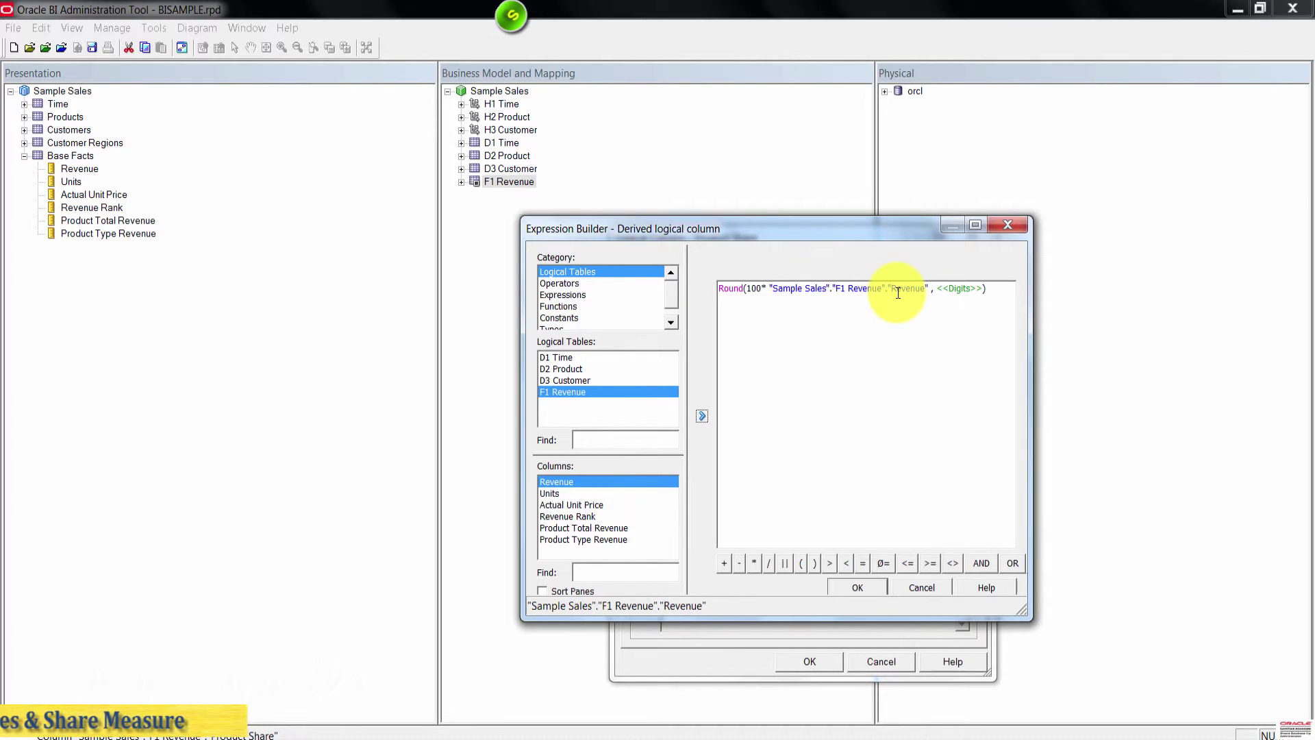
click(768, 563)
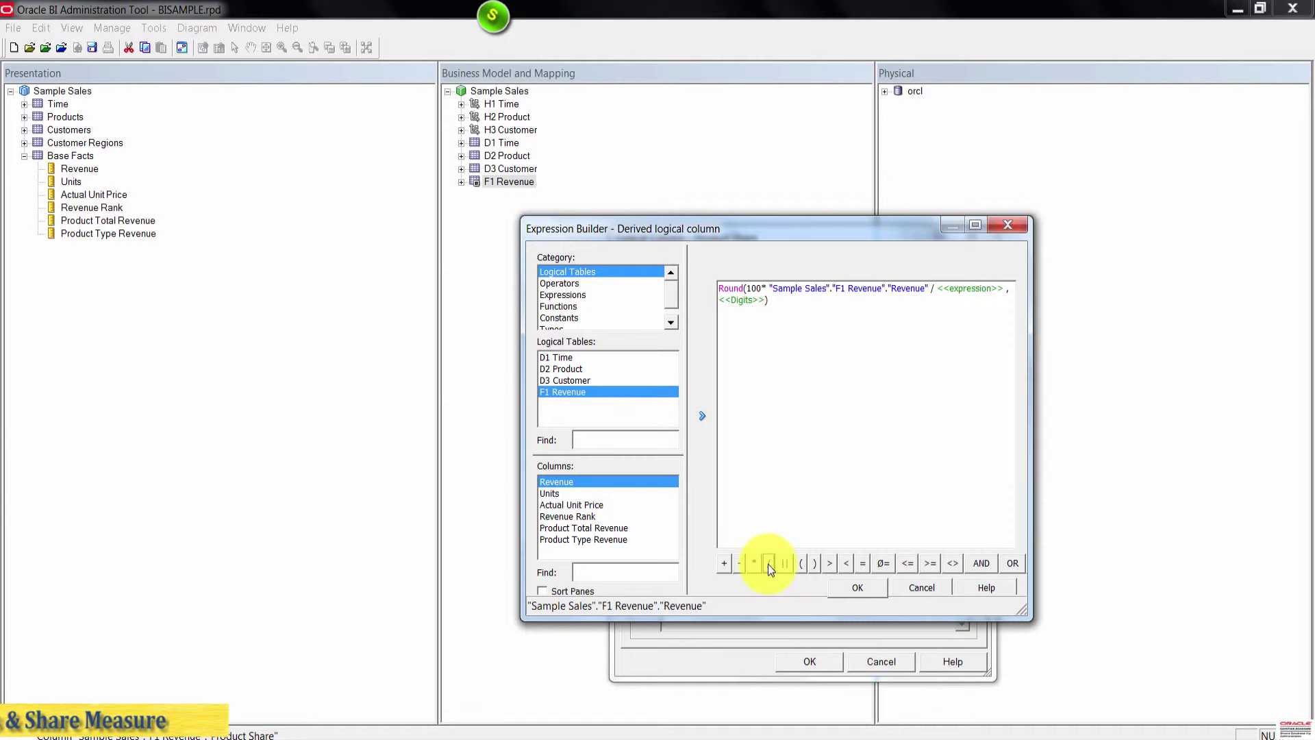
- Insert Product Total Revenue as the divisor, set rounding to 1 digit, and accept the expression
double_click(958, 287)
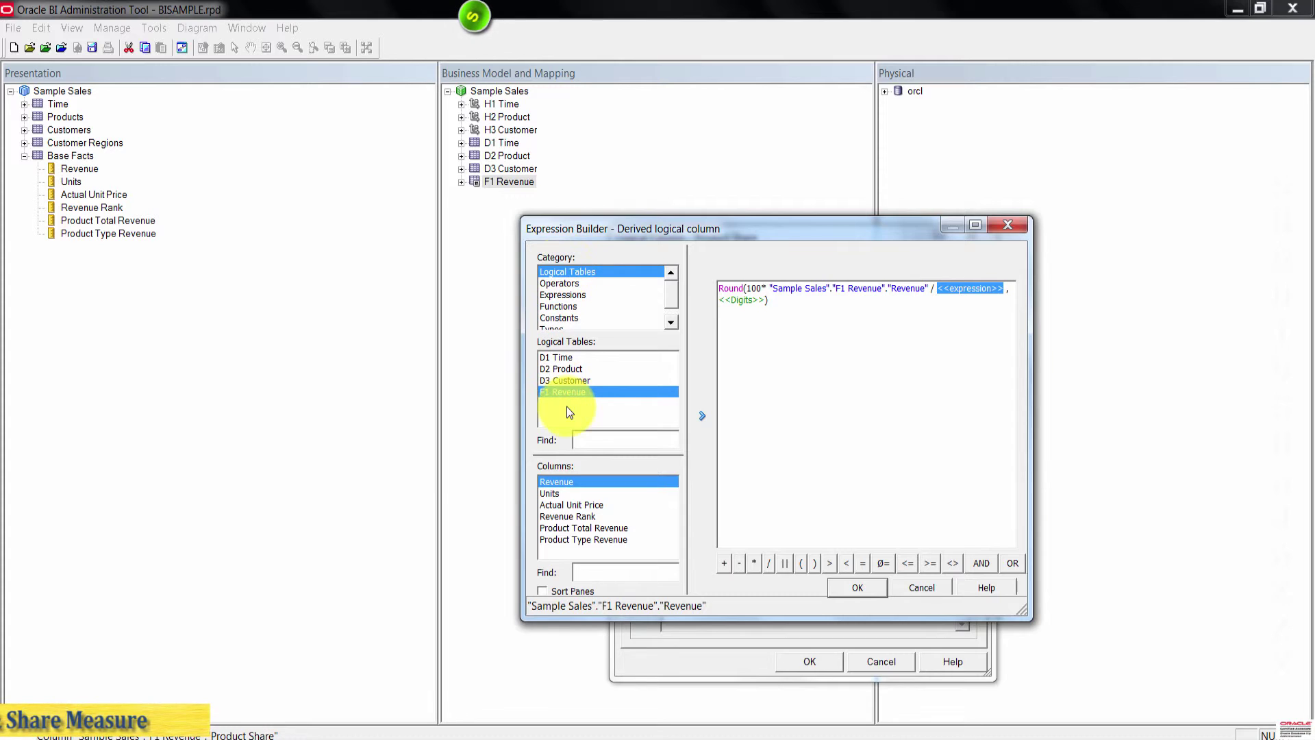
click(600, 529)
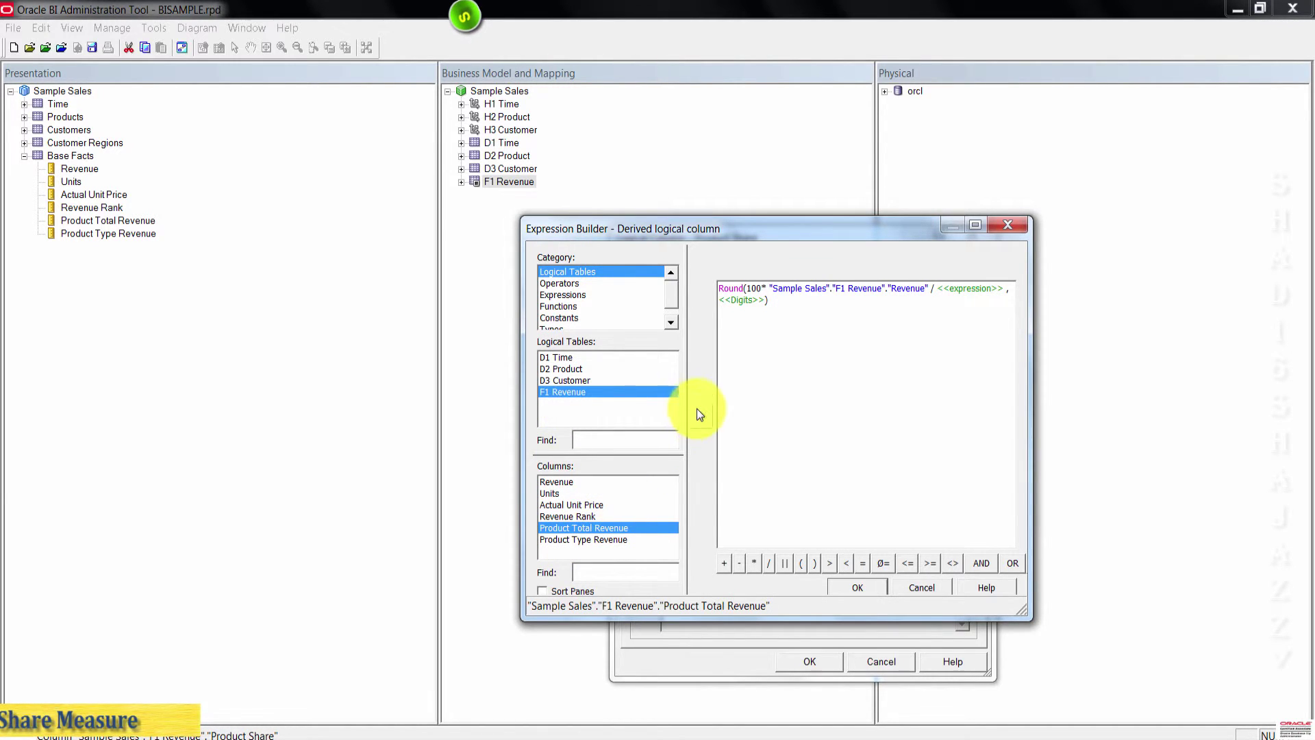
click(702, 416)
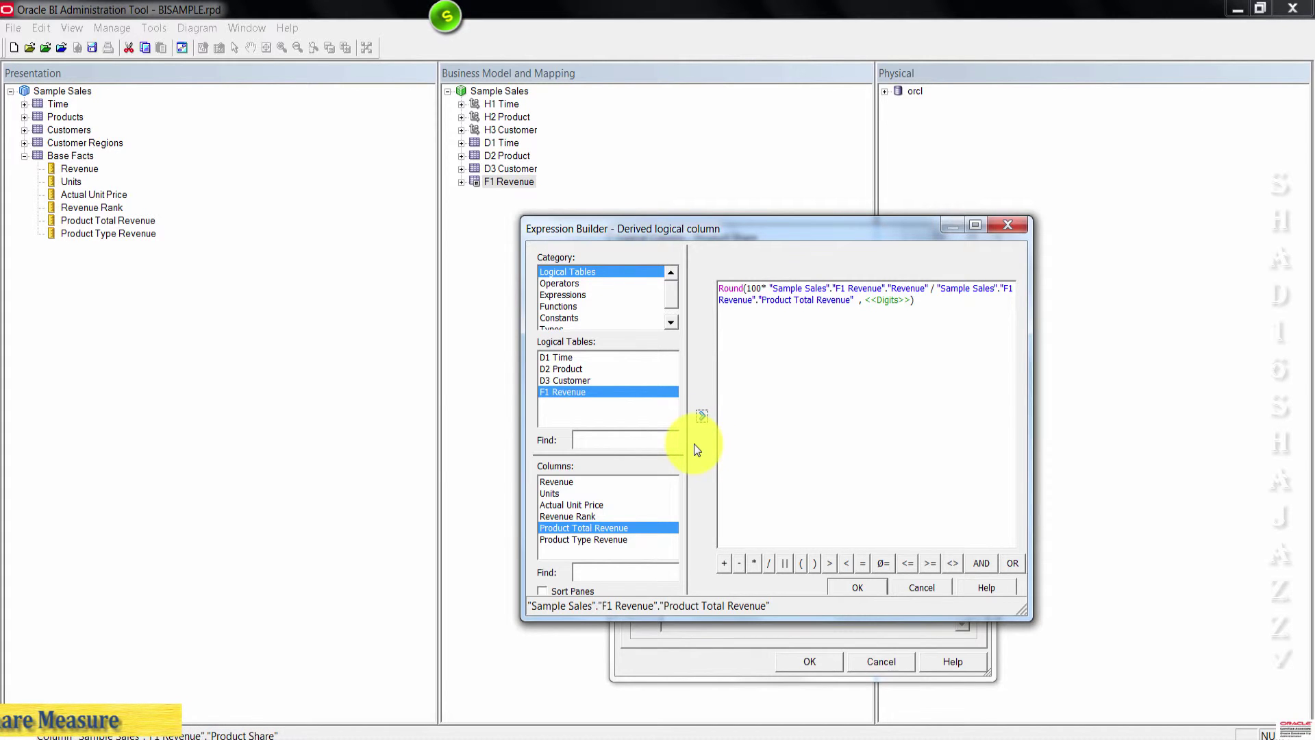
double_click(889, 299)
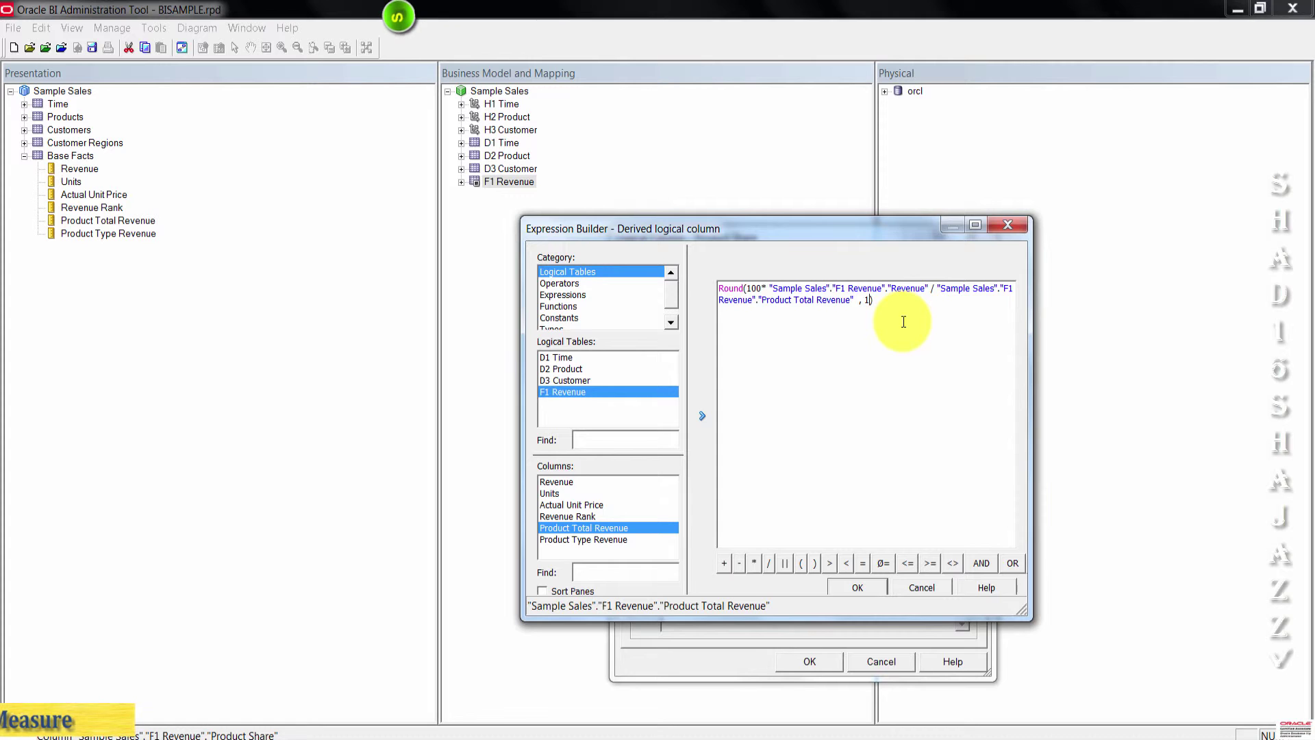
click(858, 588)
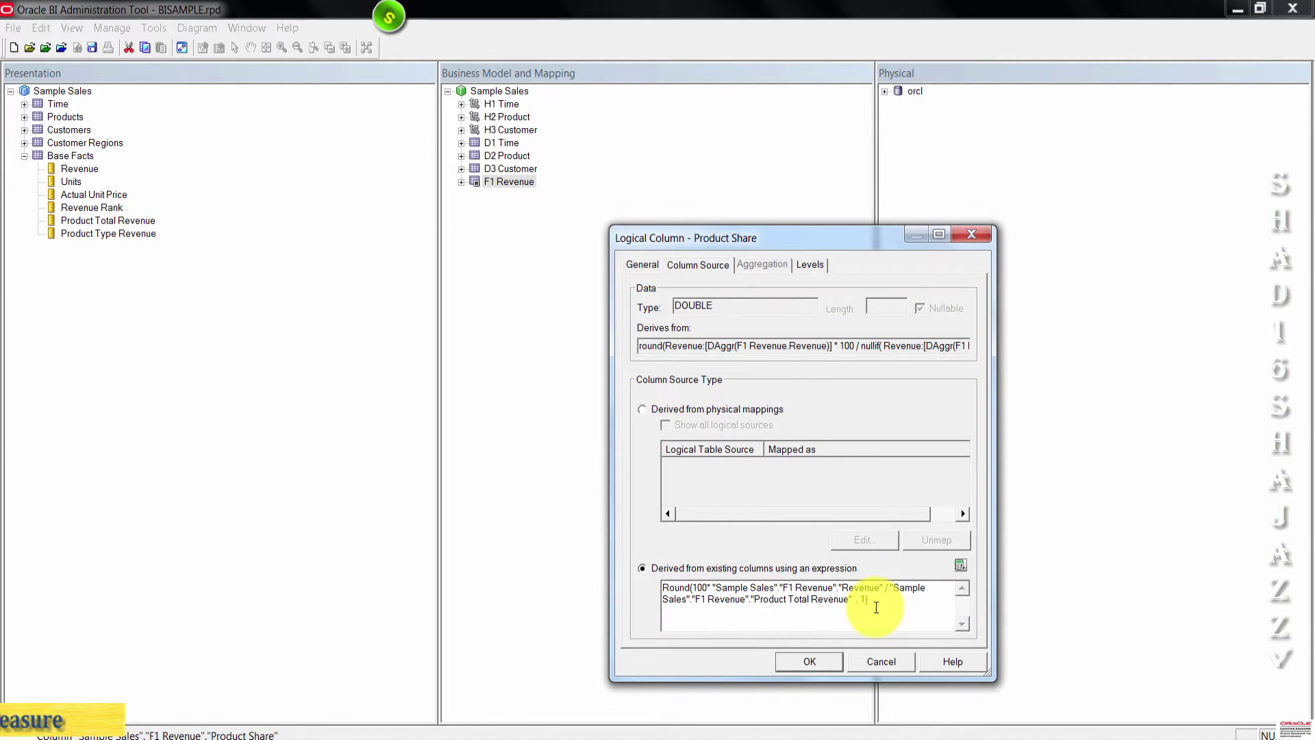
- Confirm the Product Share column and drag it from F1 Revenue into the Base Facts presentation folder
click(820, 662)
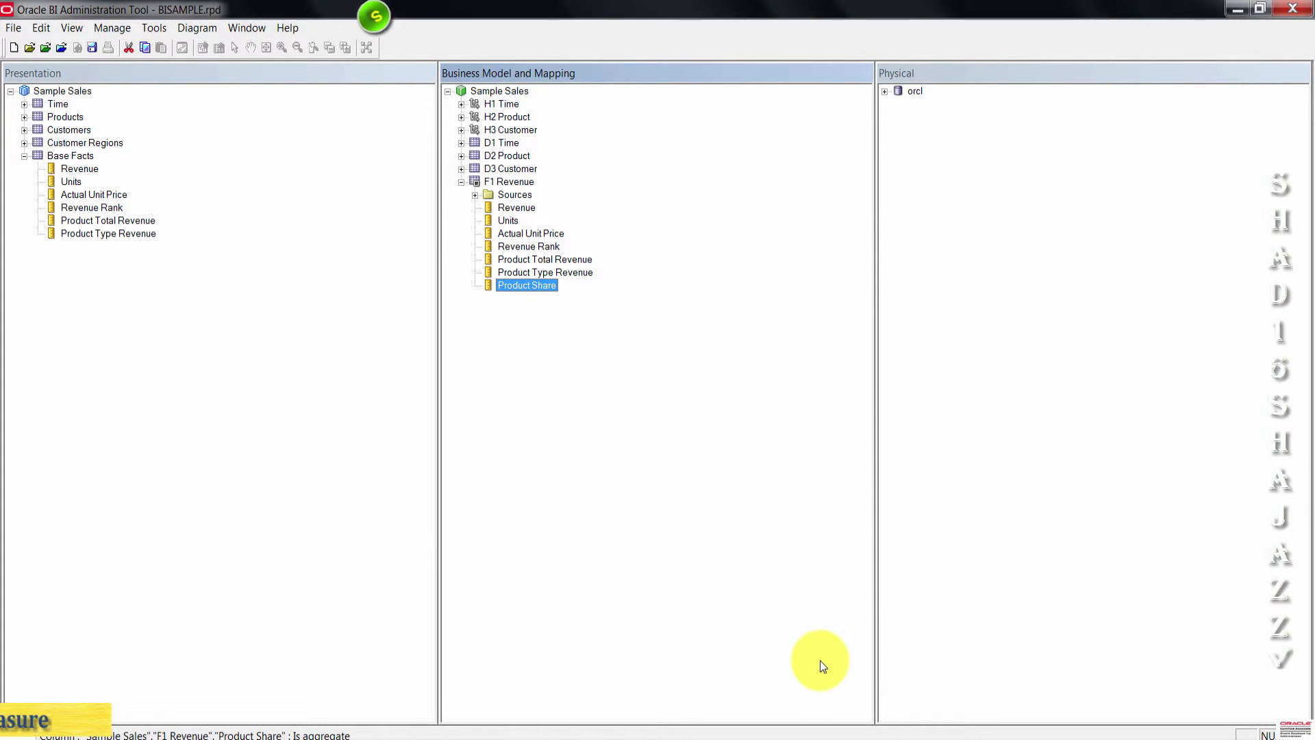
click(677, 461)
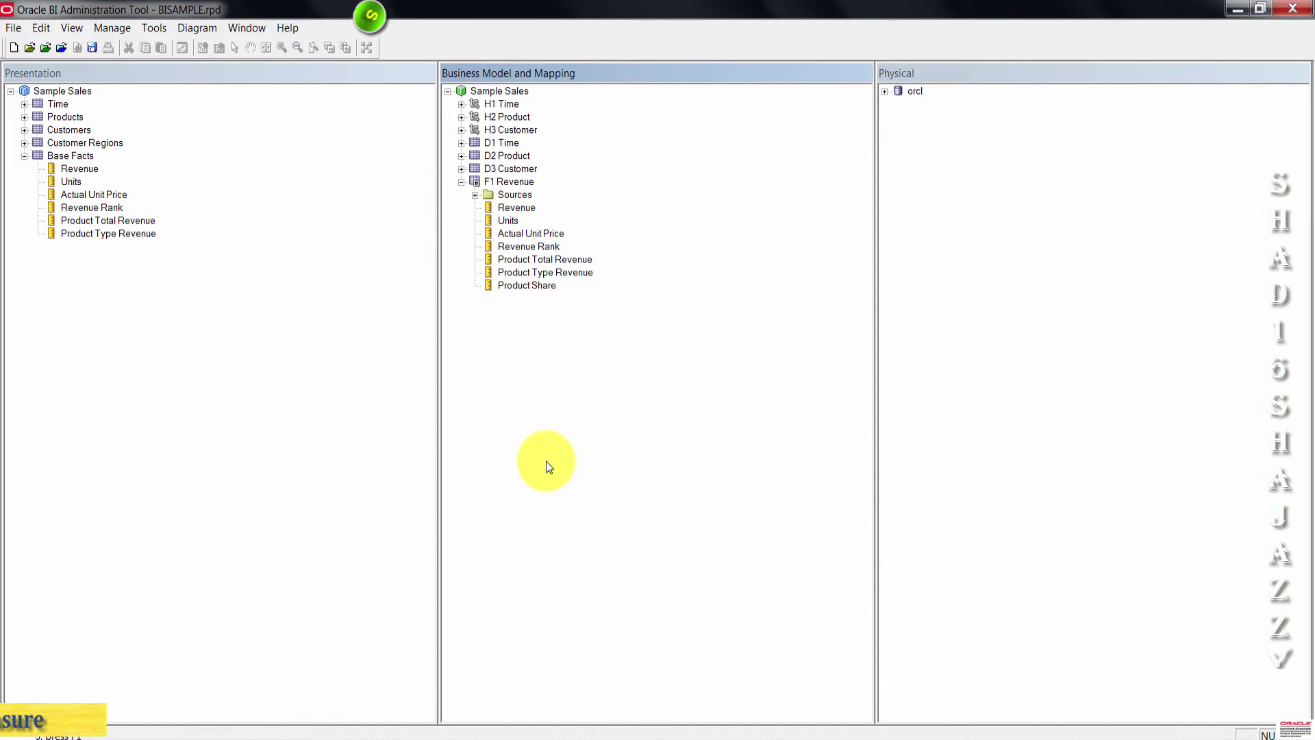
click(525, 289)
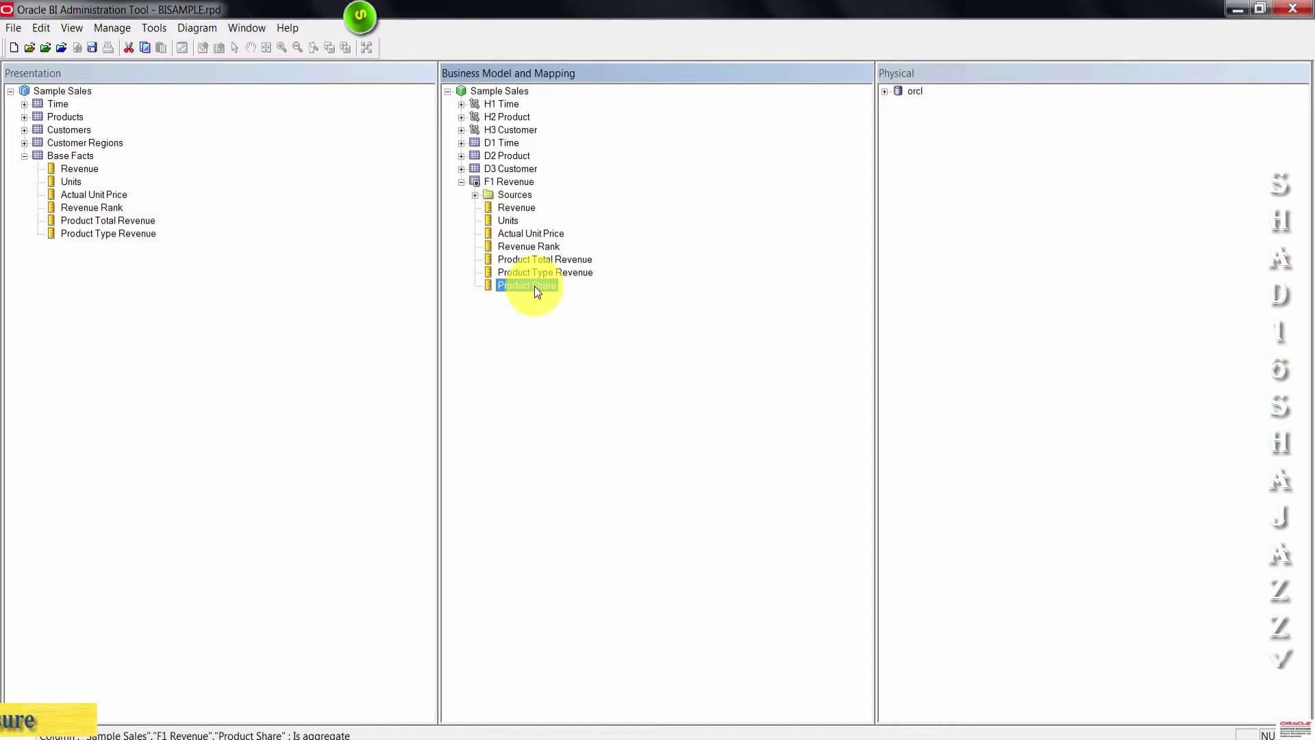
drag(534, 288, 66, 163)
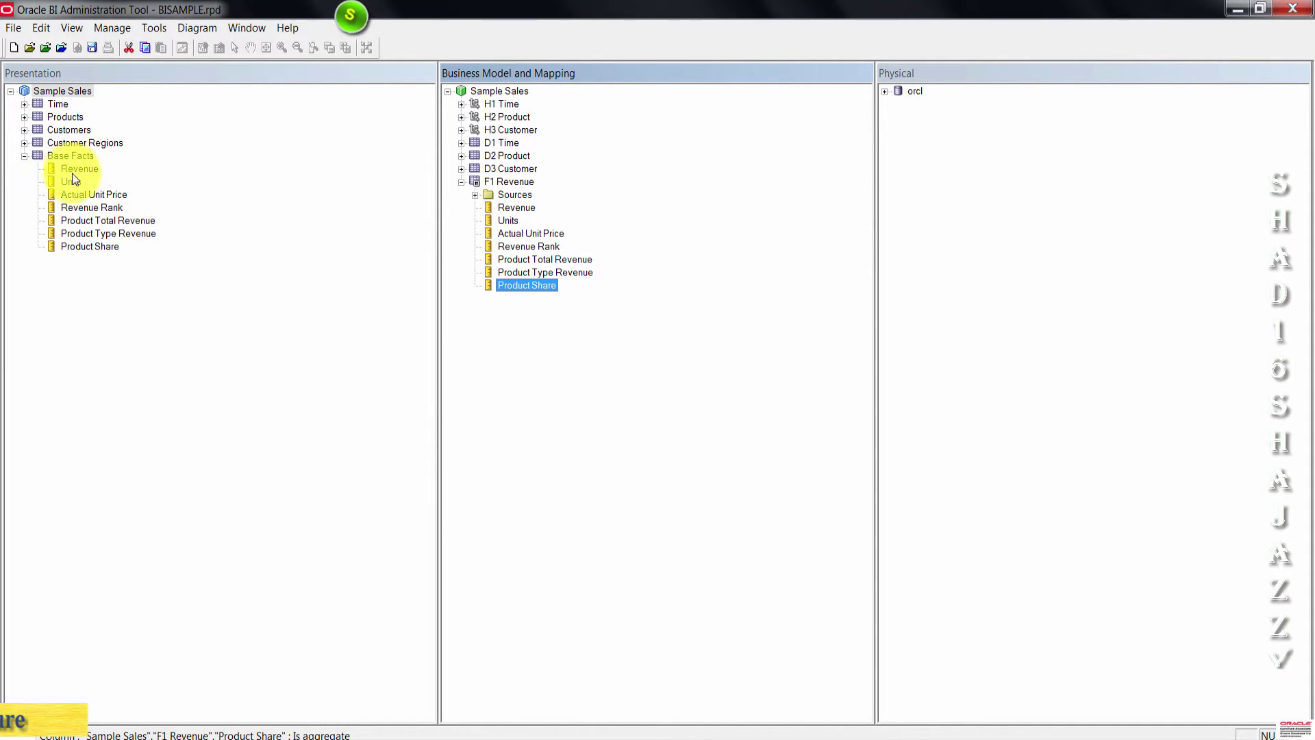
click(141, 406)
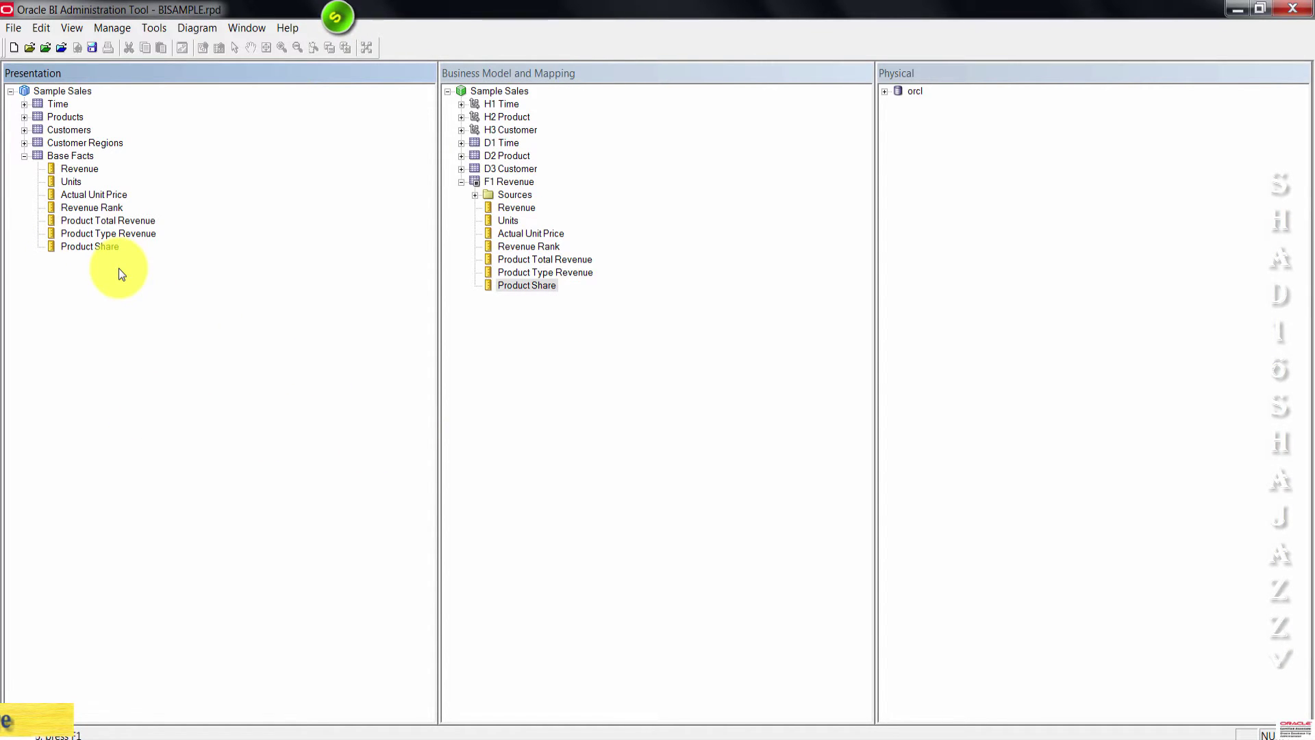
click(652, 528)
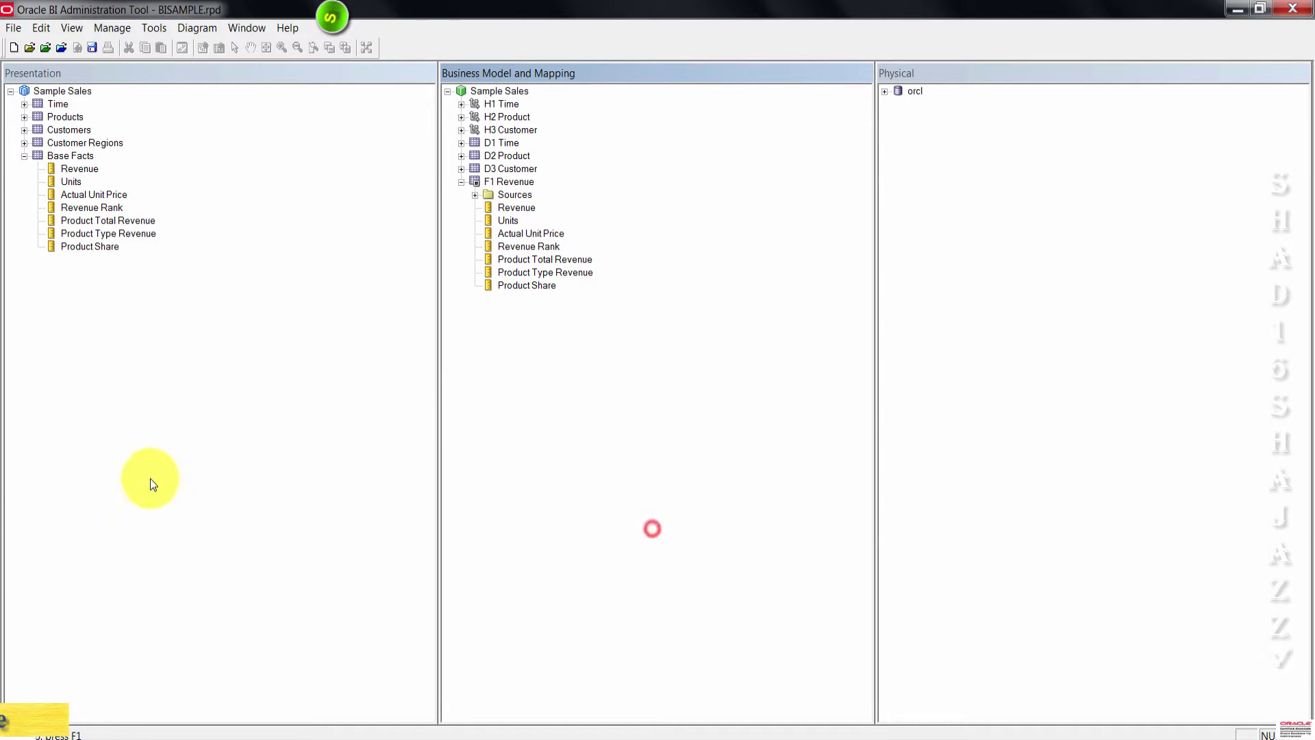
- Save the repository, run the global consistency check, and dismiss its no-errors result
click(93, 47)
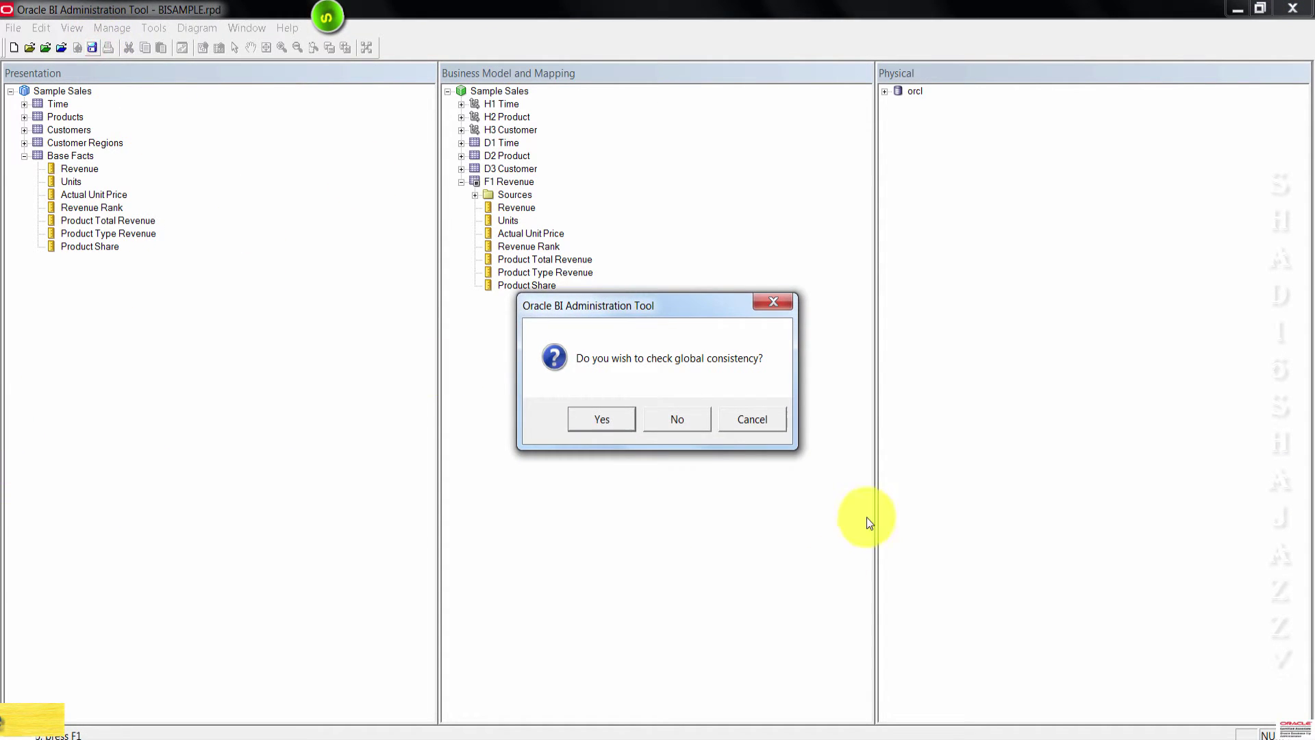
click(611, 420)
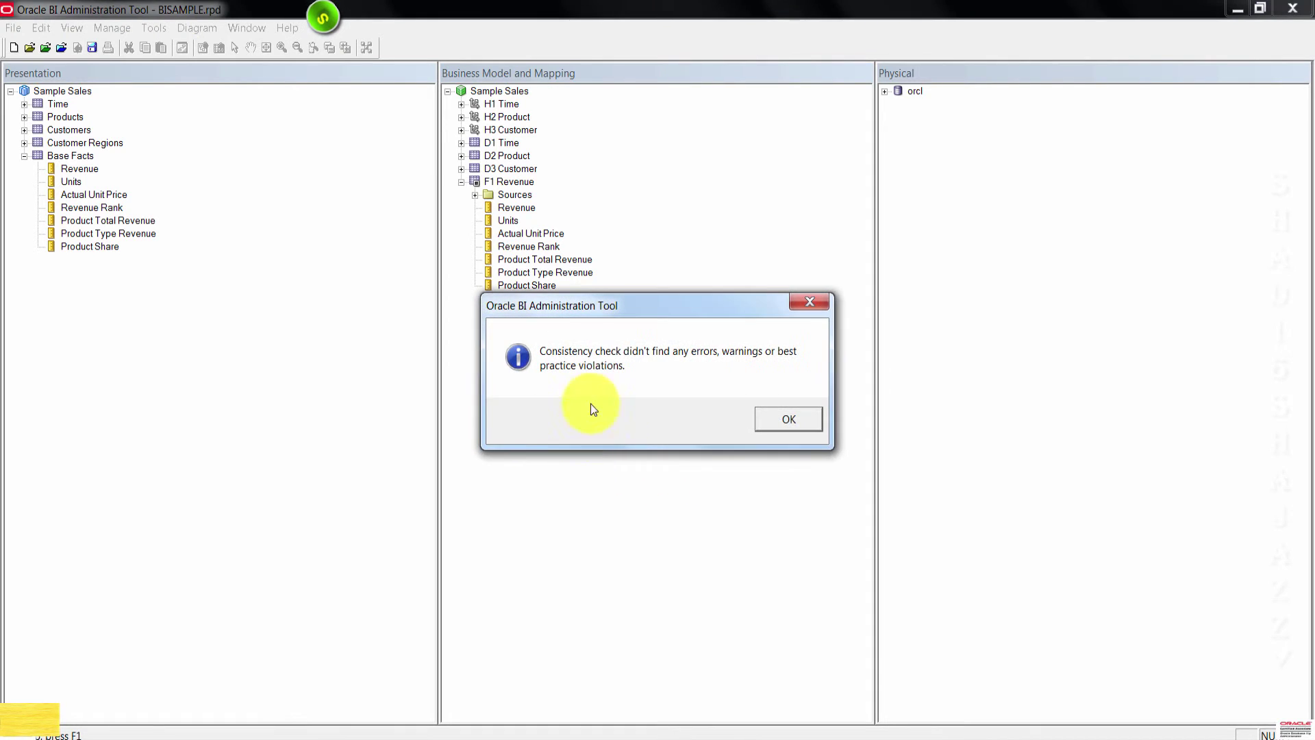
click(776, 422)
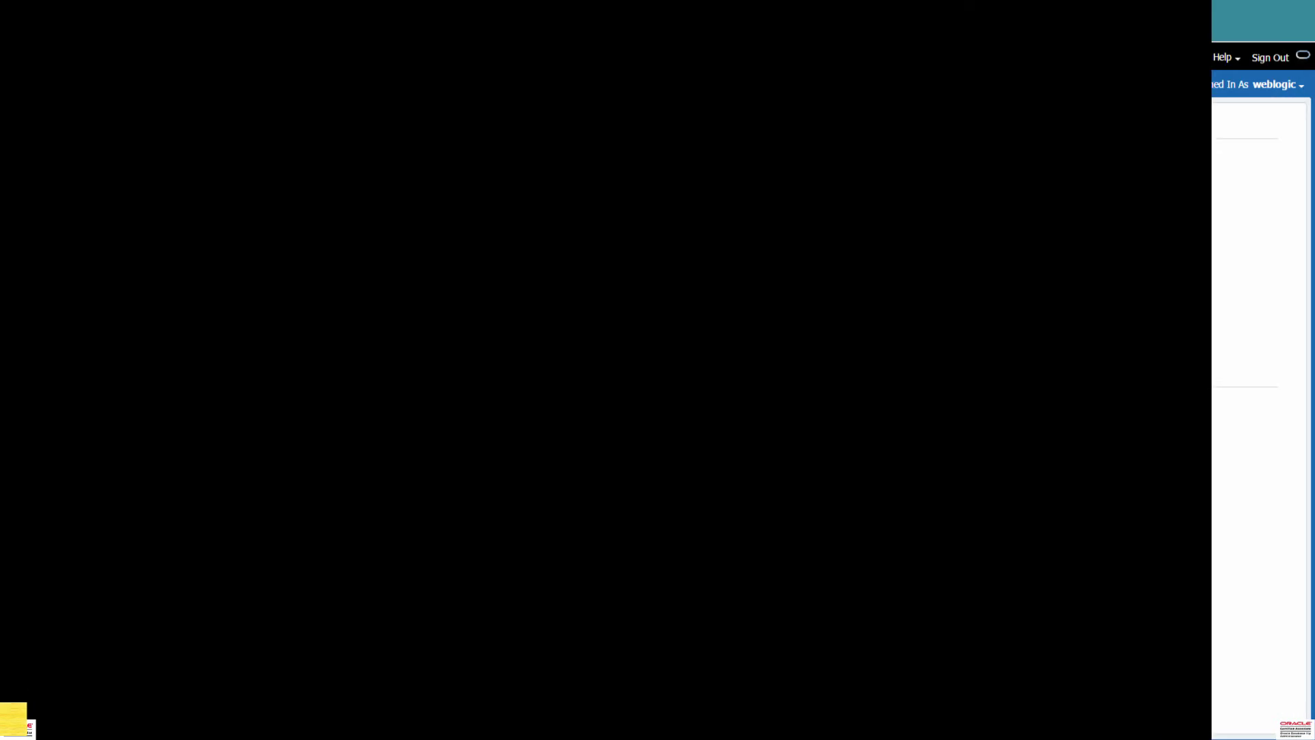
- Create a new Sample Sales analysis and expand Base Facts to show Product Type Revenue and Product Share
click(76, 160)
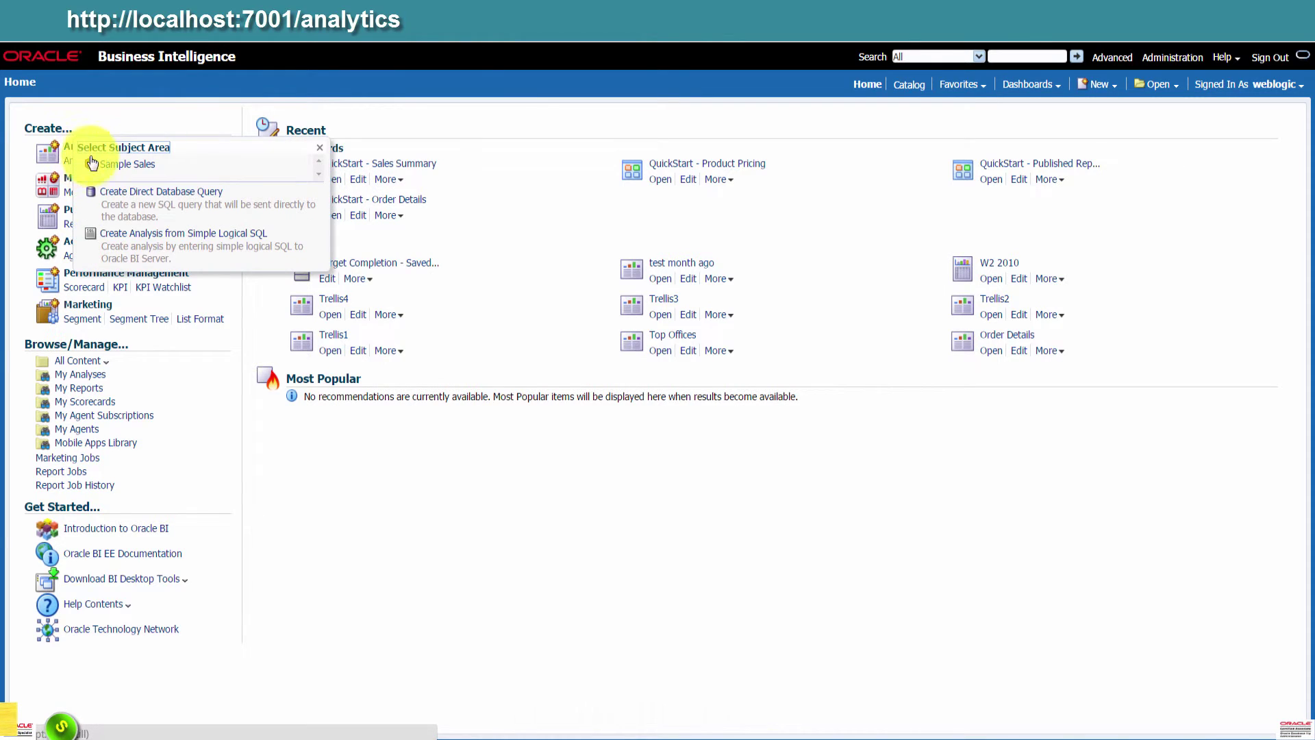
click(528, 529)
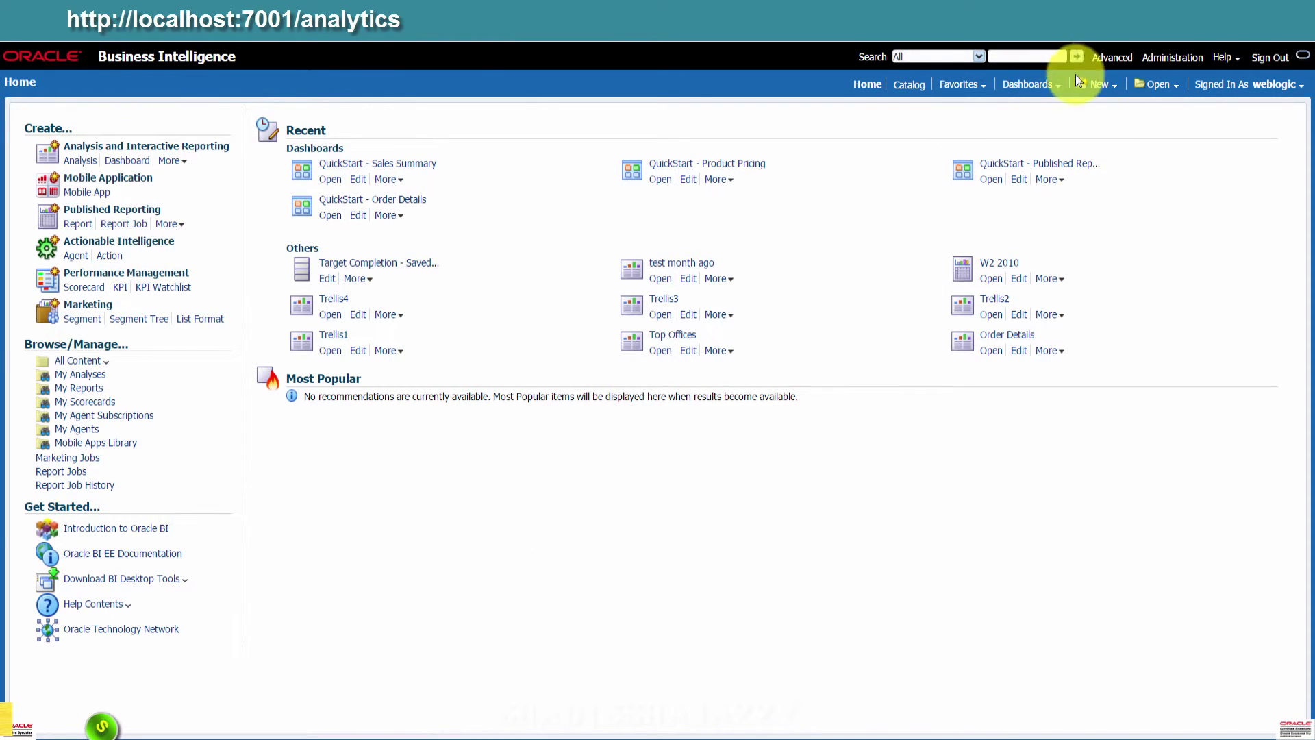
click(1103, 84)
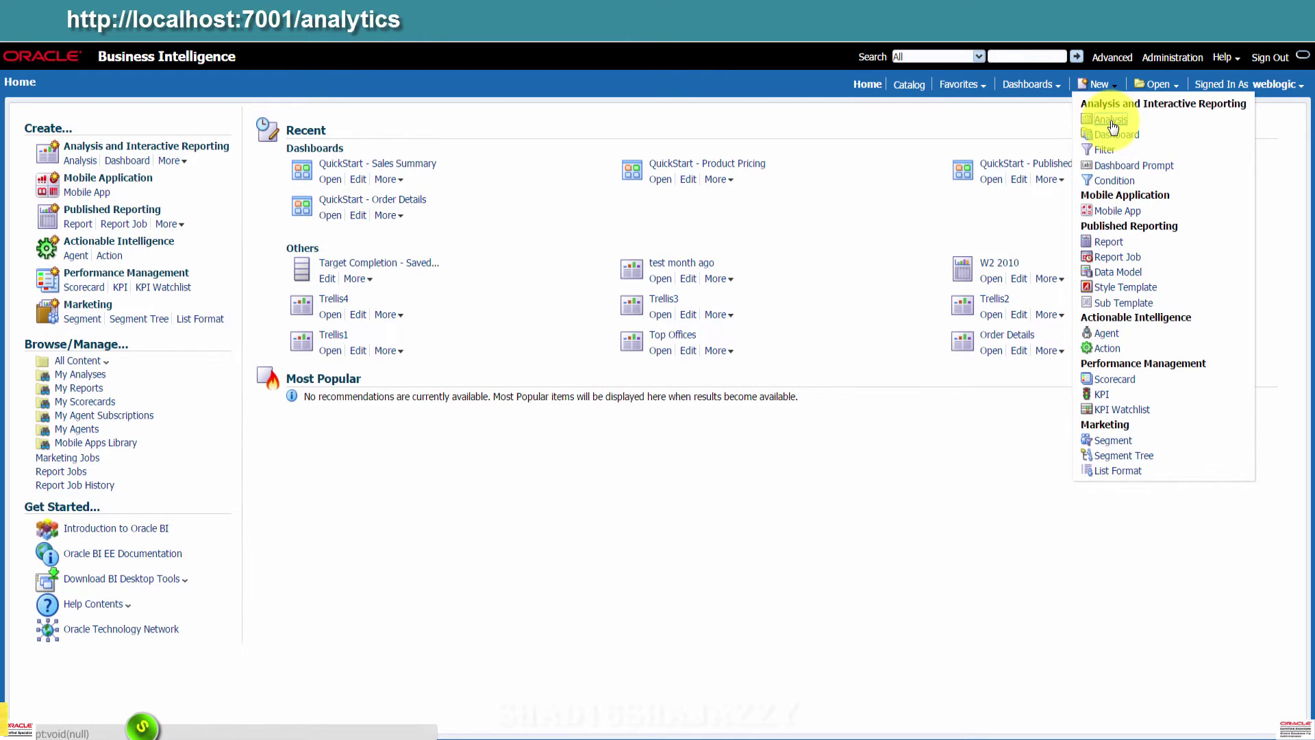
click(770, 609)
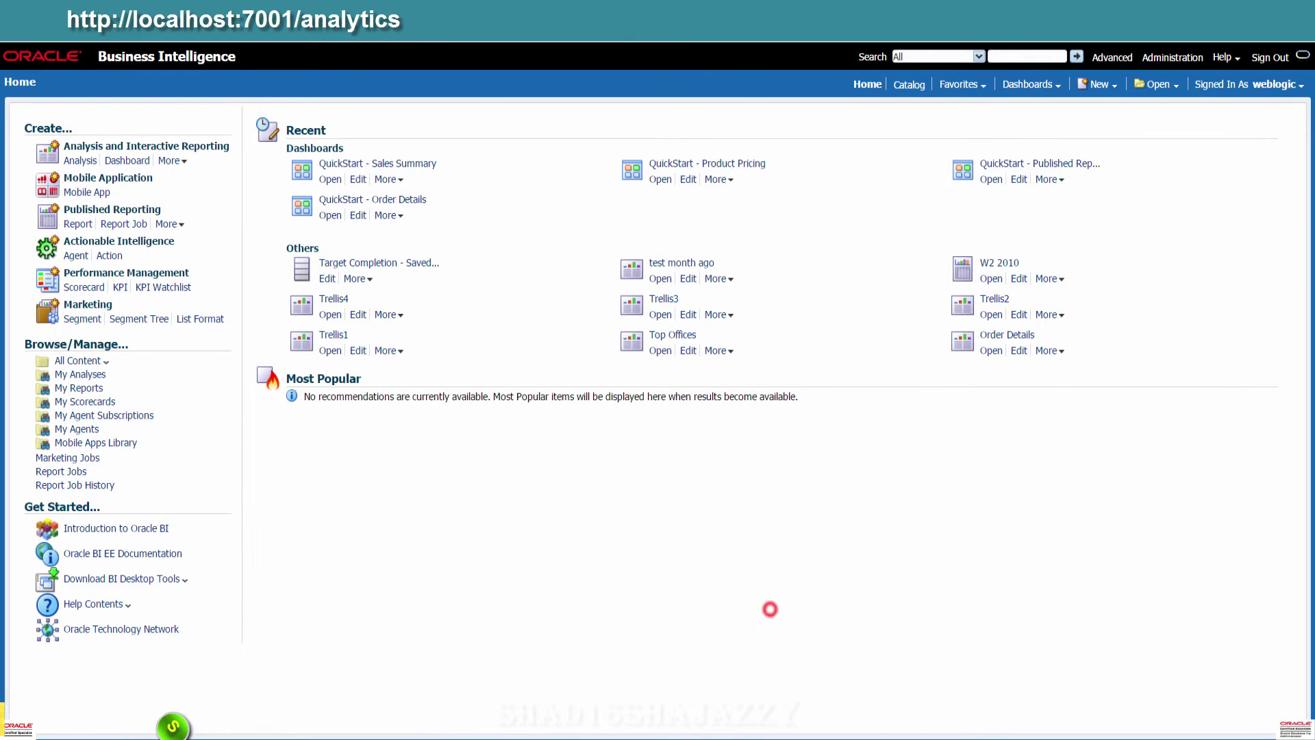
click(80, 161)
click(132, 175)
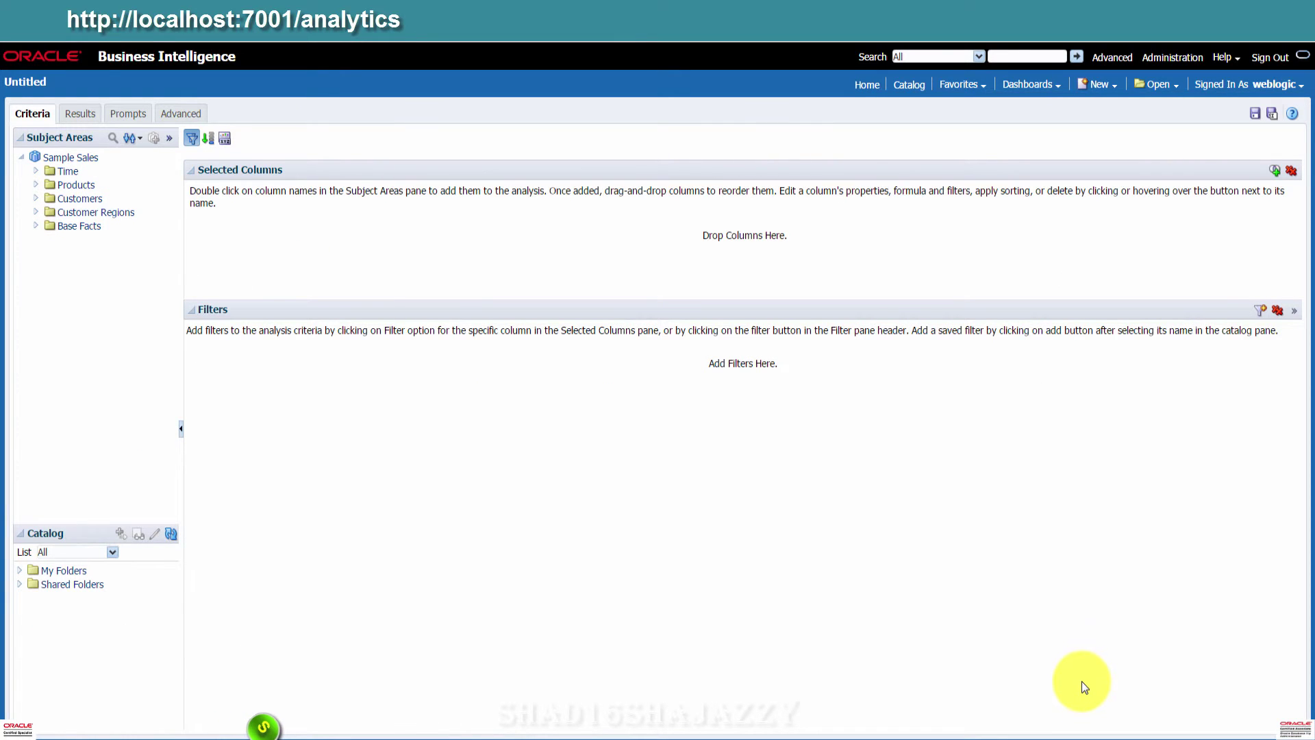
click(35, 226)
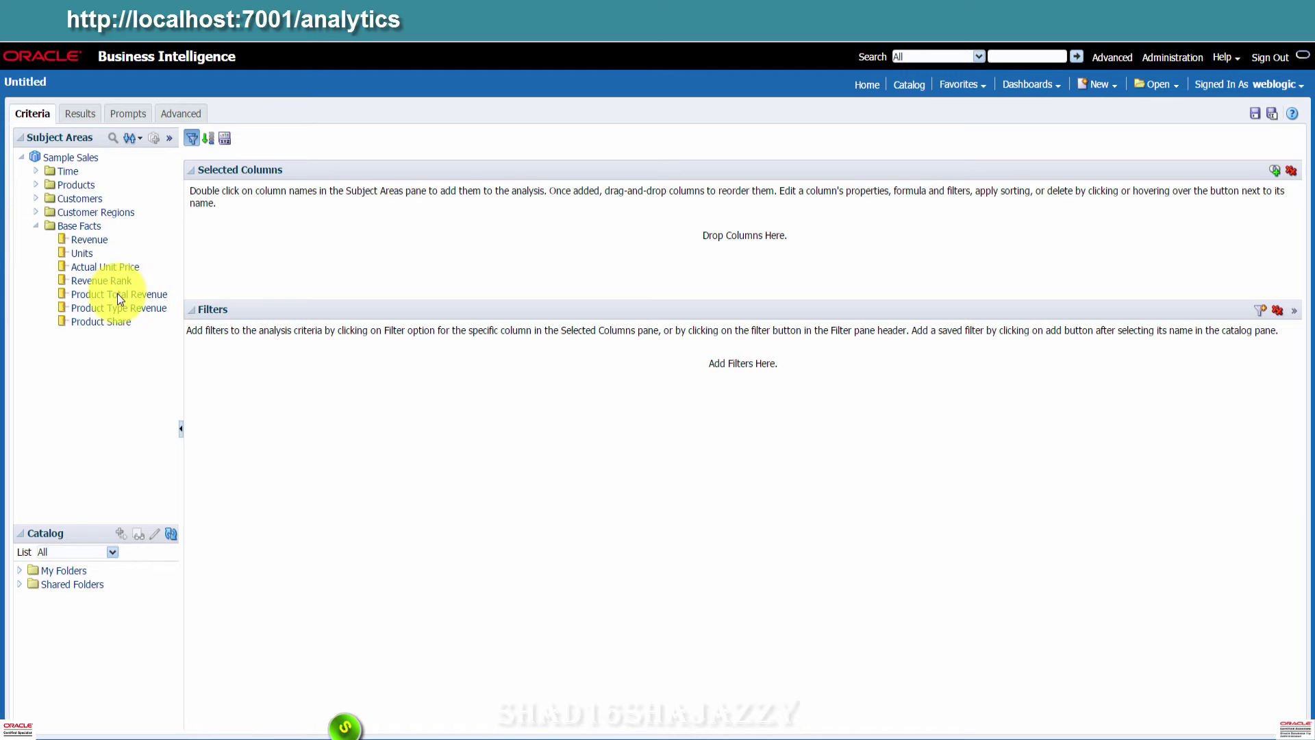
click(113, 309)
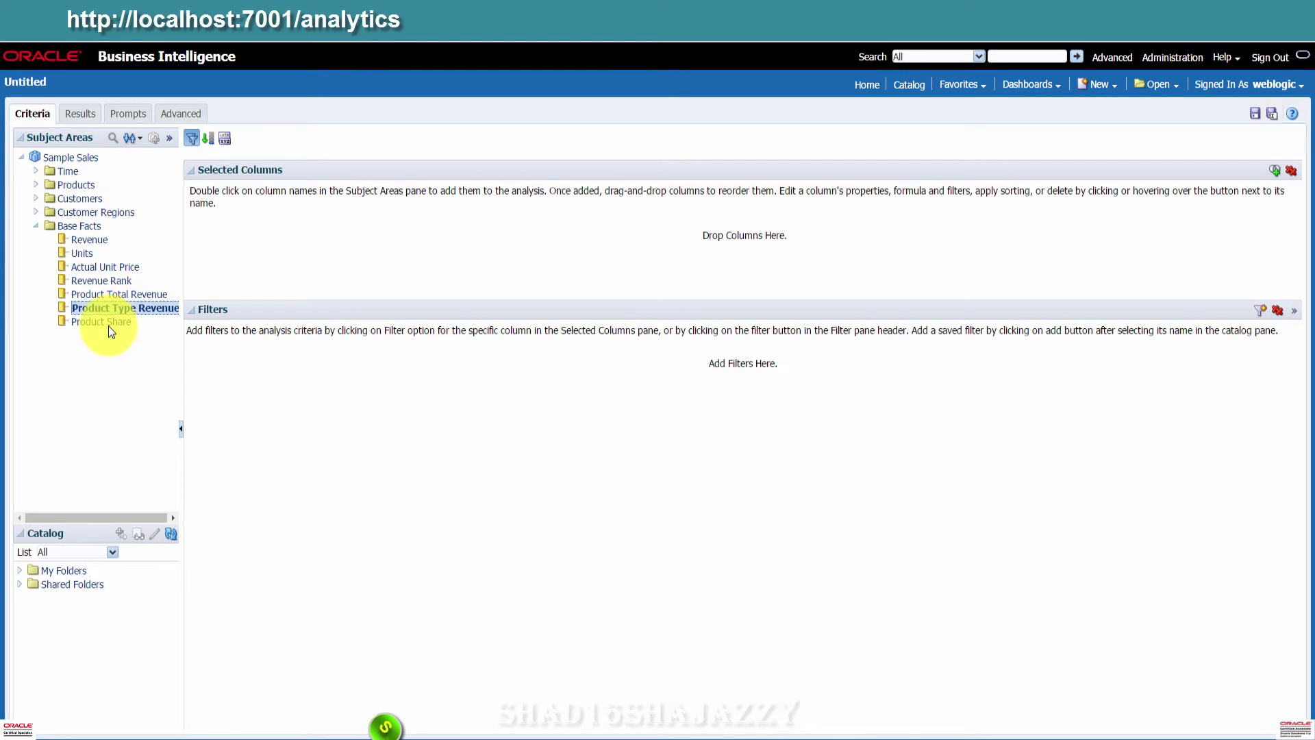
click(110, 323)
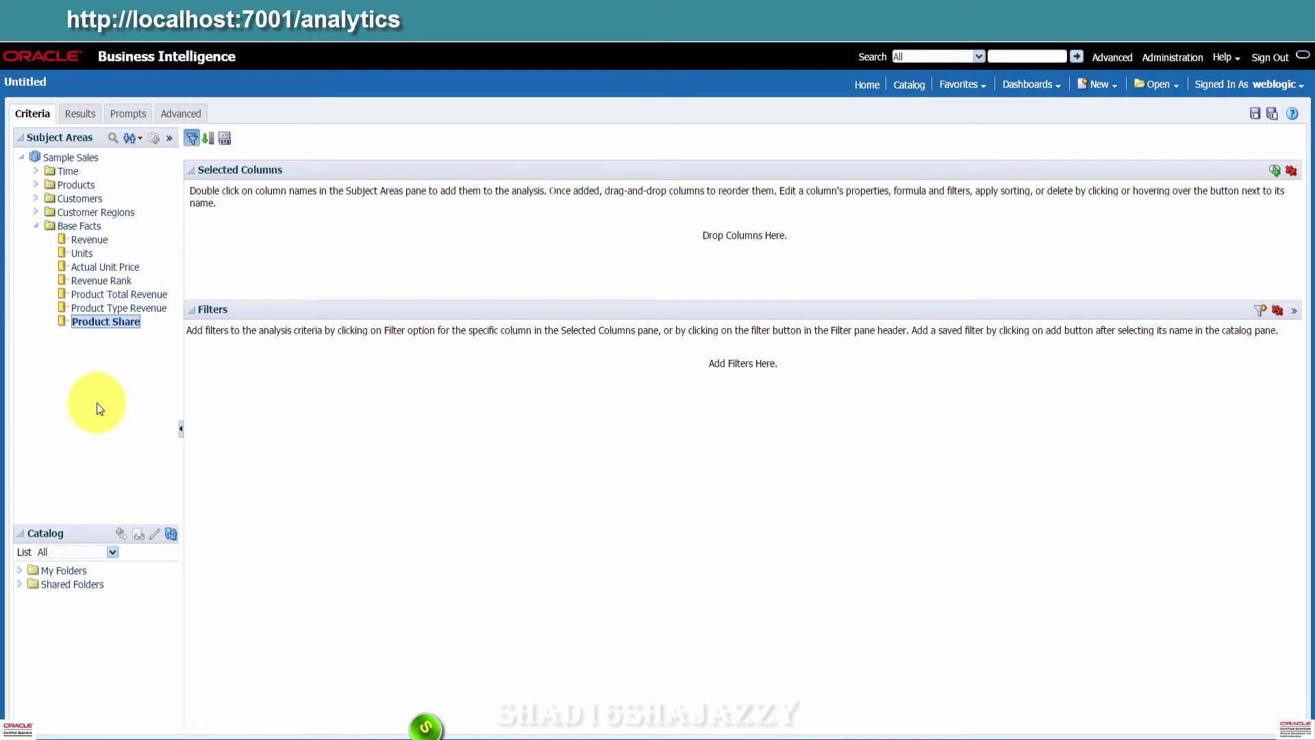
- Add Product, Revenue, Product Type Revenue and Product Share, in that order, to Selected Columns
click(35, 185)
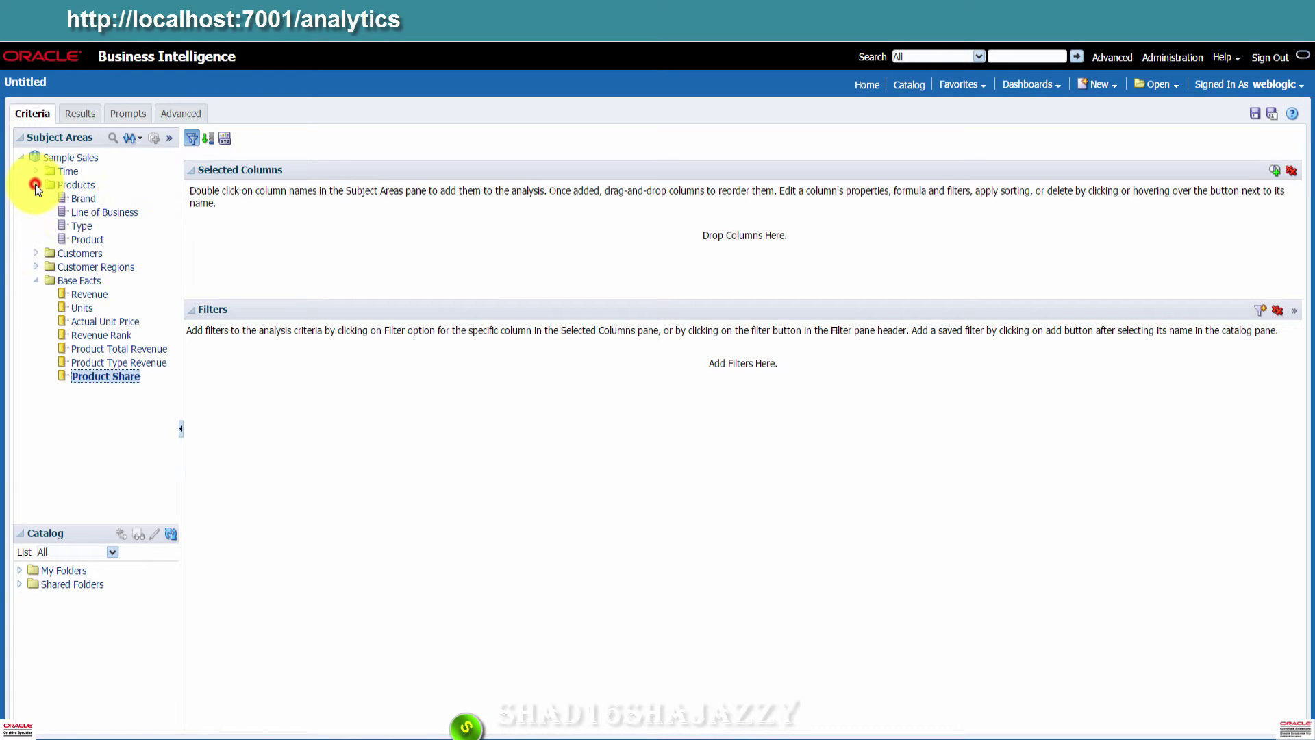
click(81, 238)
double_click(80, 238)
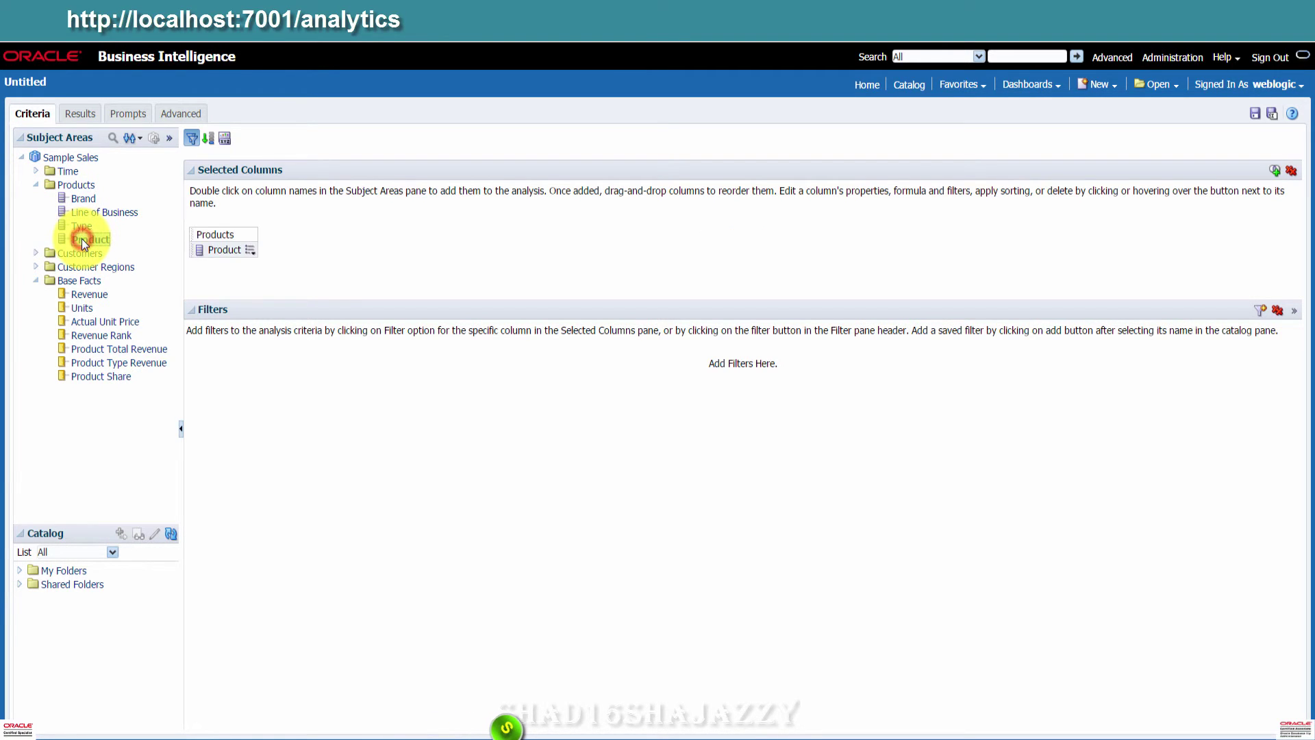
click(86, 295)
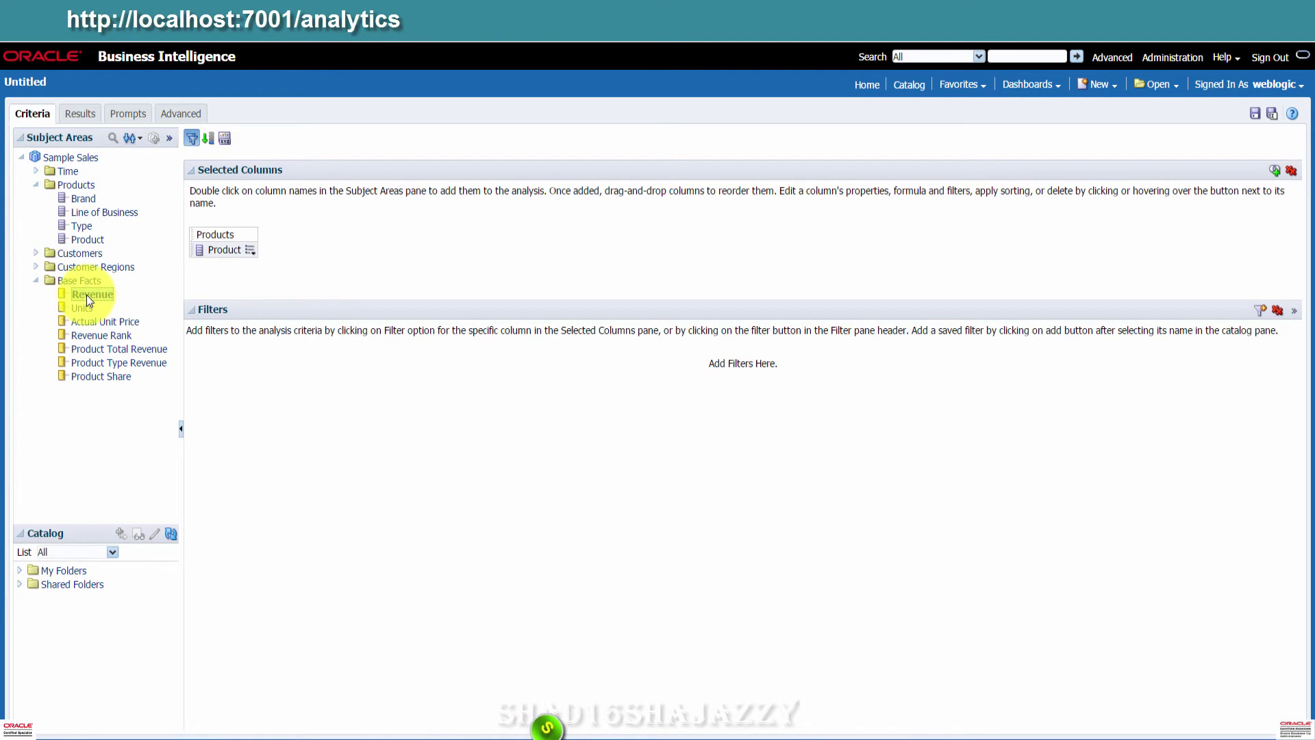
drag(87, 294, 279, 248)
double_click(118, 367)
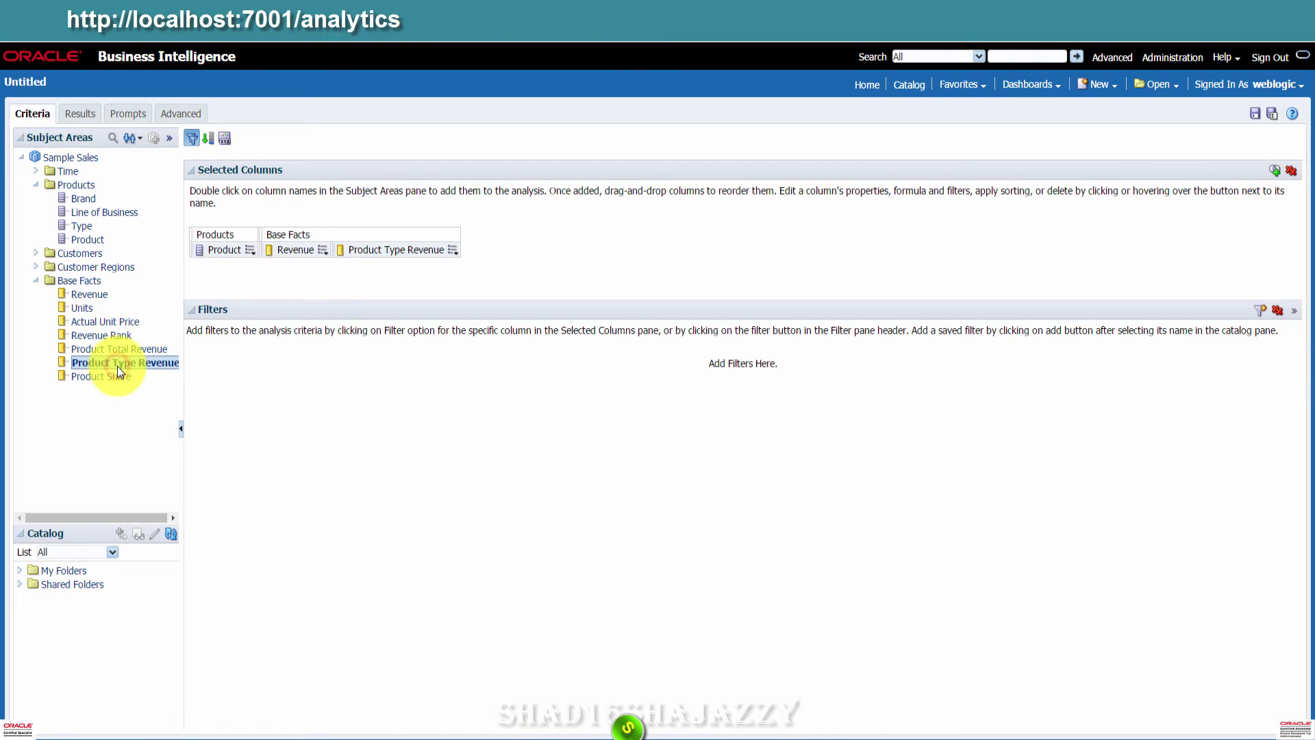
drag(104, 376, 482, 250)
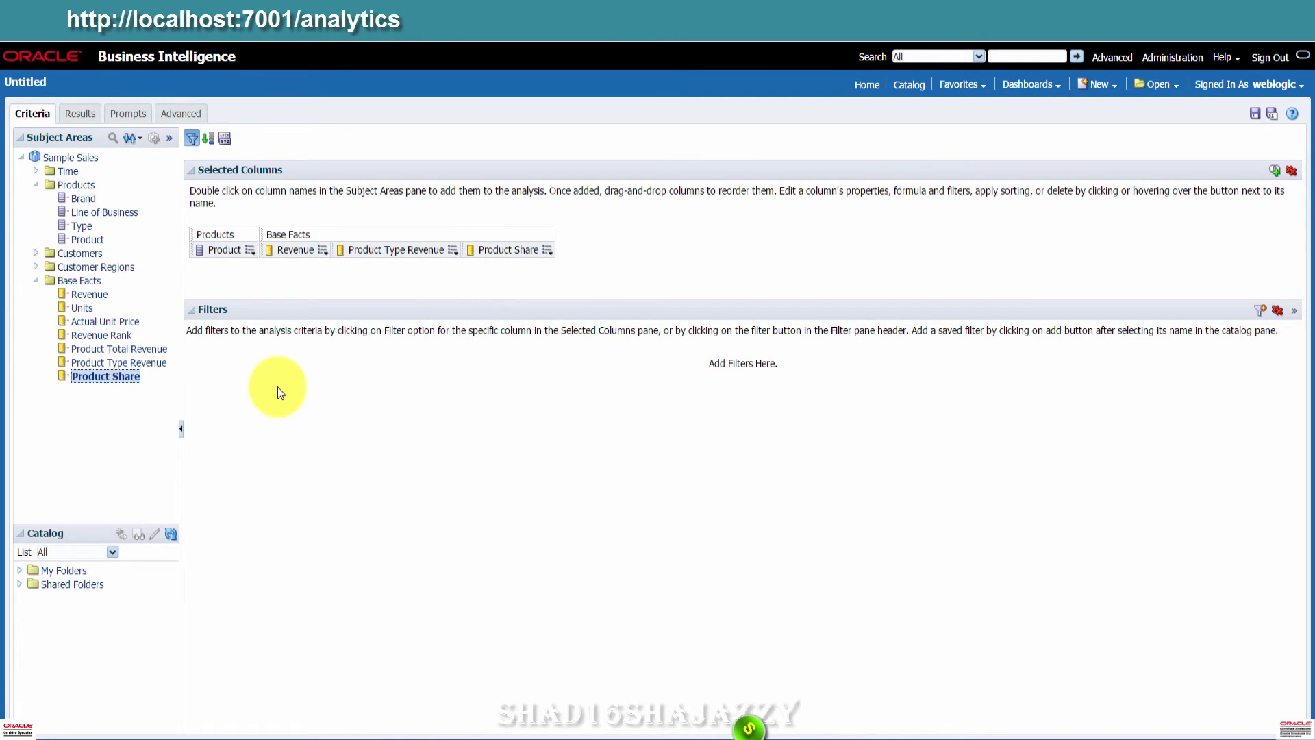
mouse_move(552, 253)
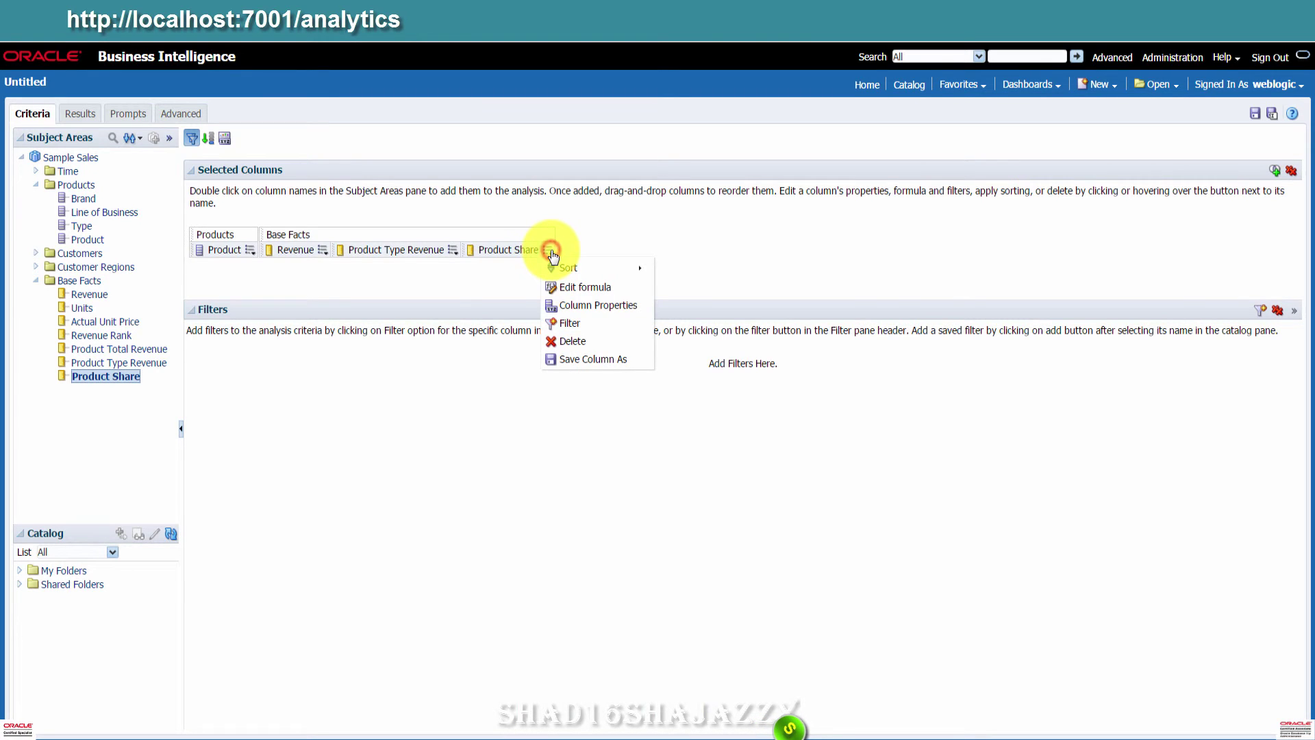
- Override Product Share's data format: treat numbers as Percentage, 2 decimal places, no 1000's separator
click(568, 306)
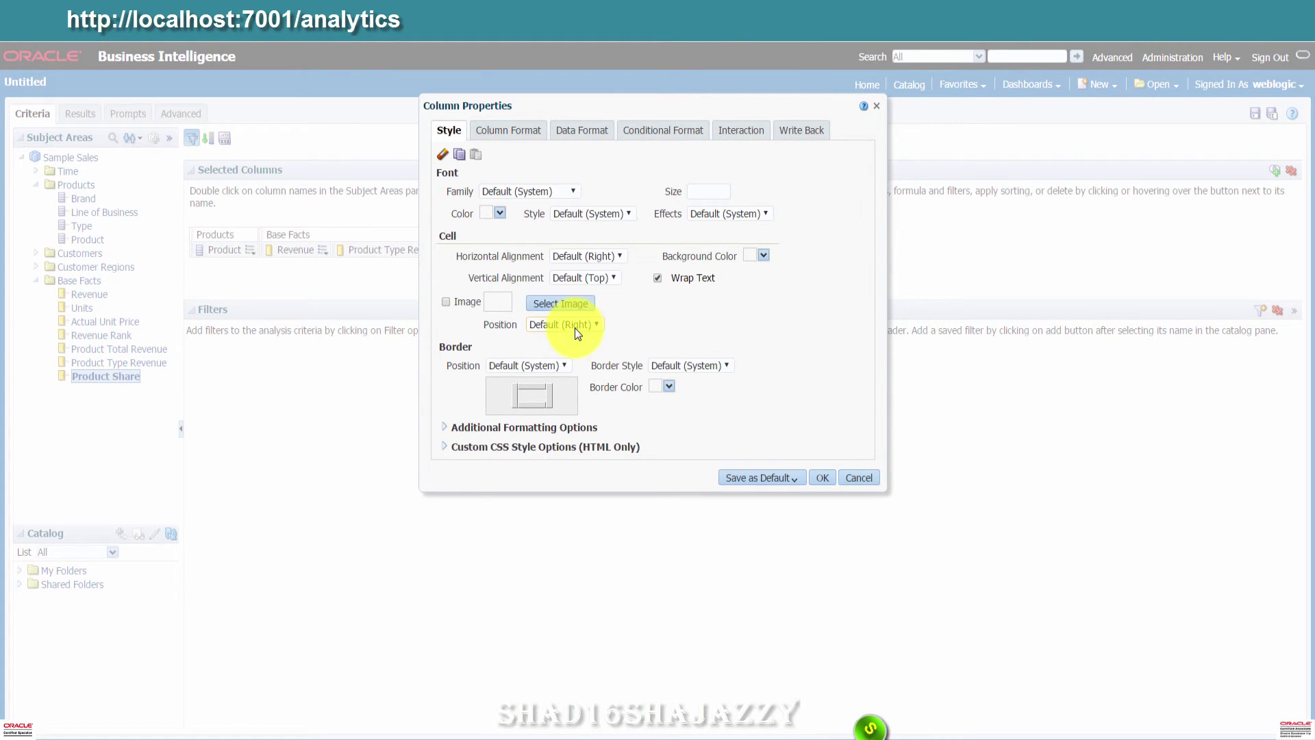
click(591, 131)
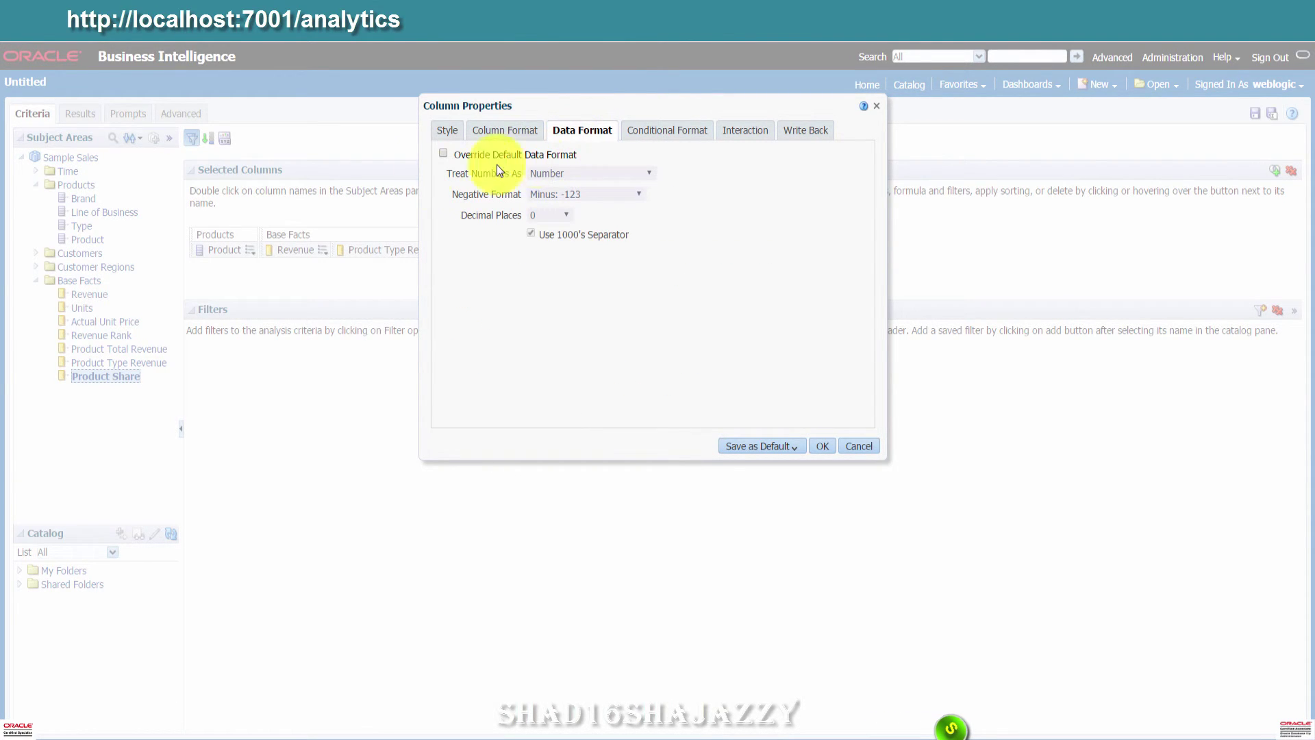
click(442, 153)
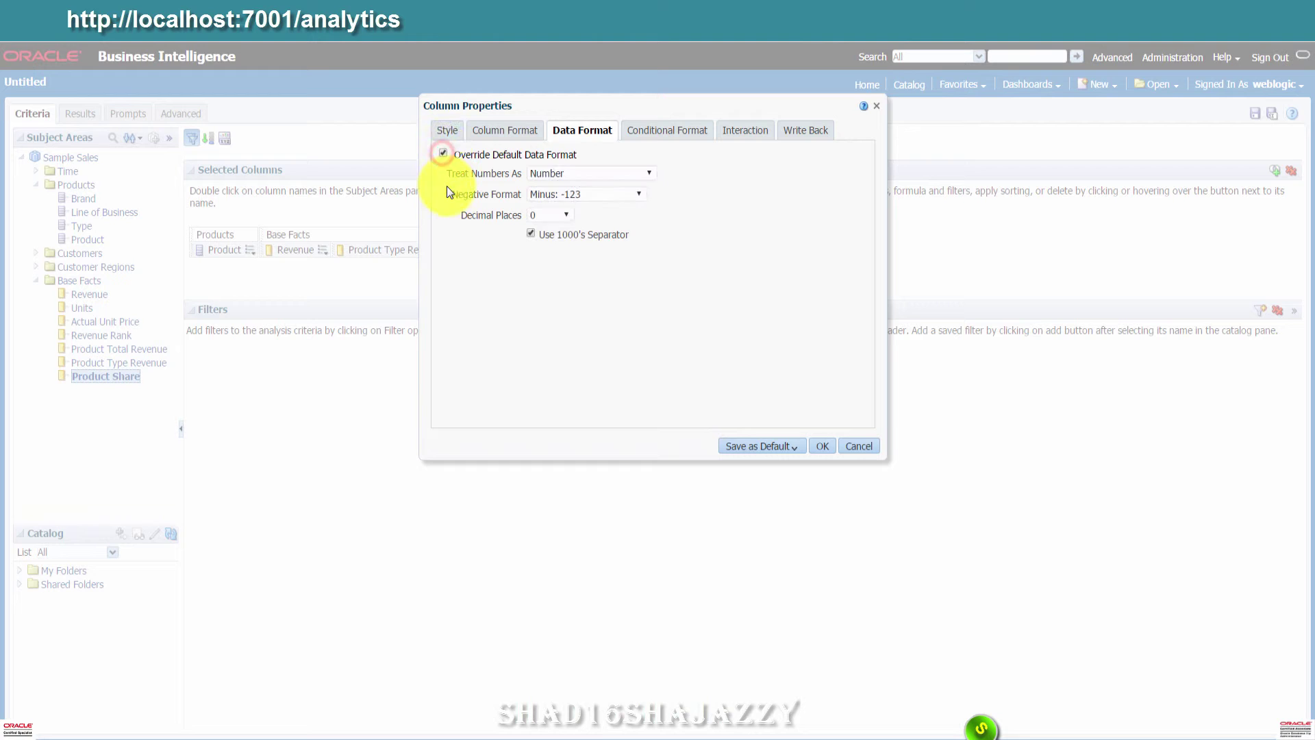
click(648, 175)
click(538, 211)
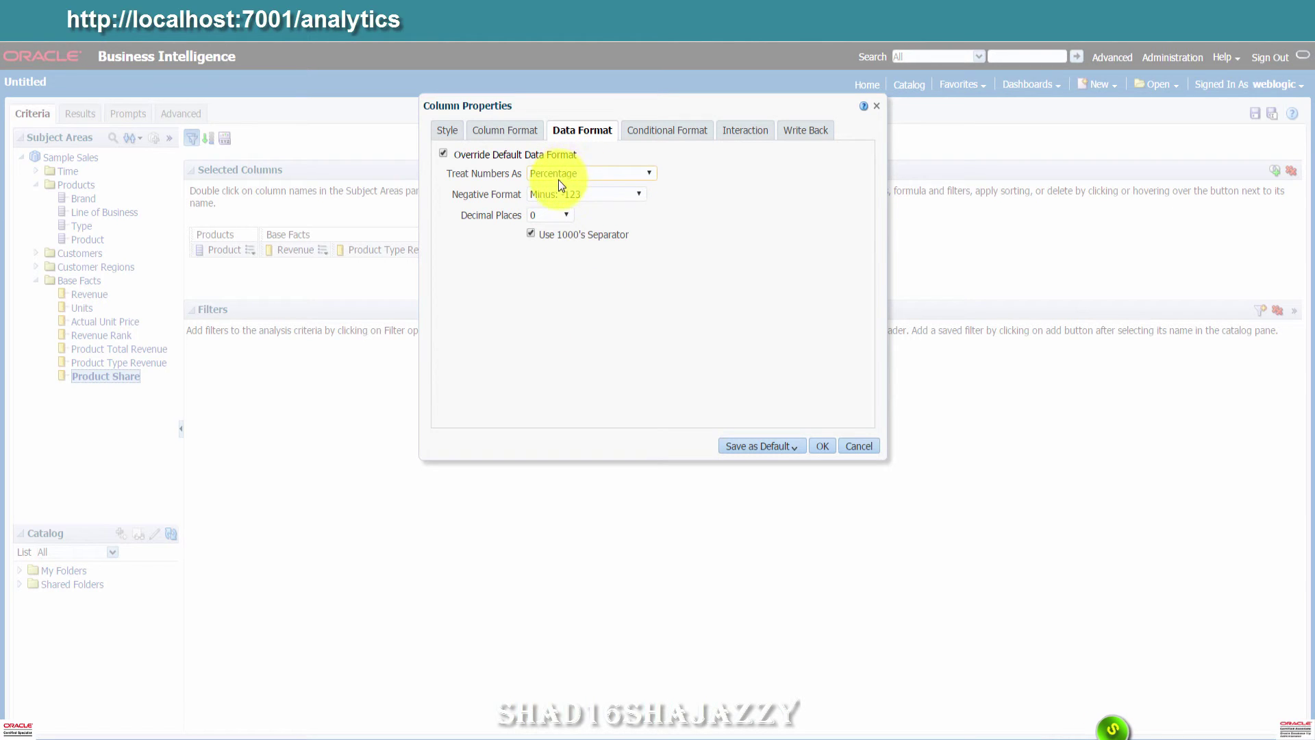
click(565, 216)
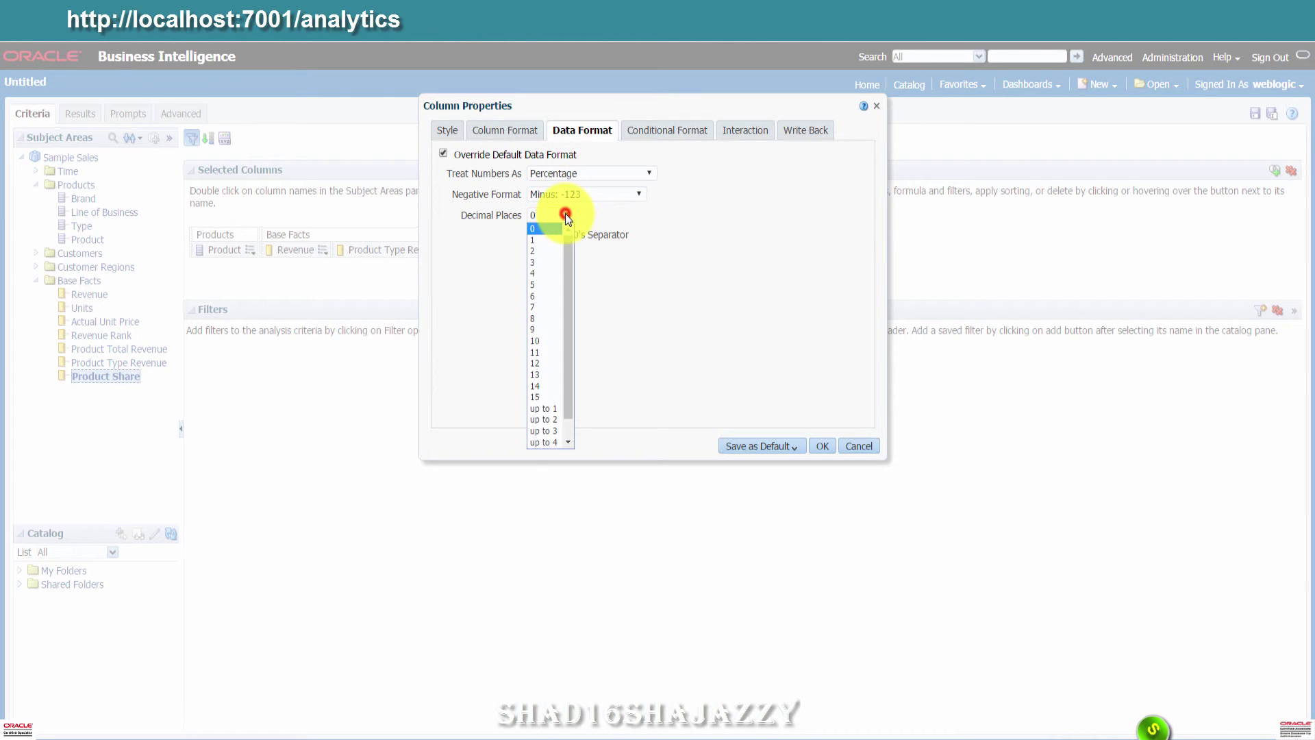
click(543, 251)
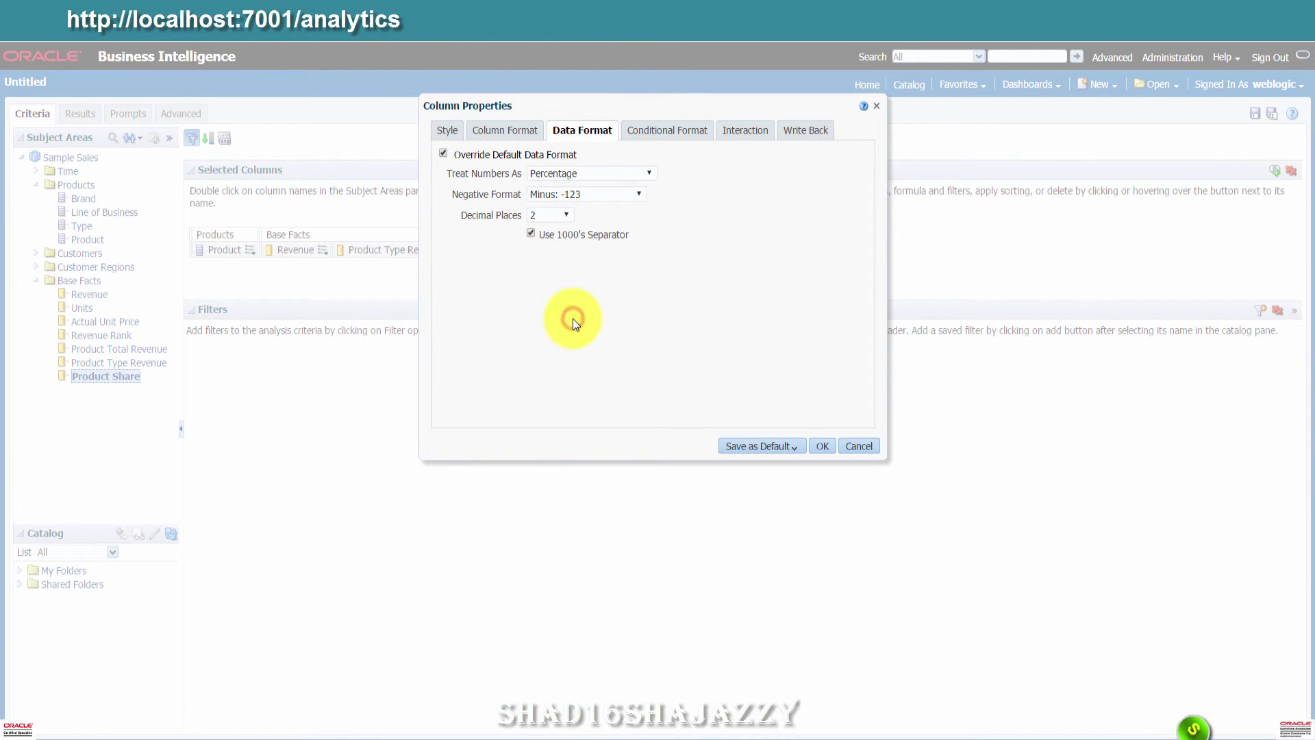
click(531, 234)
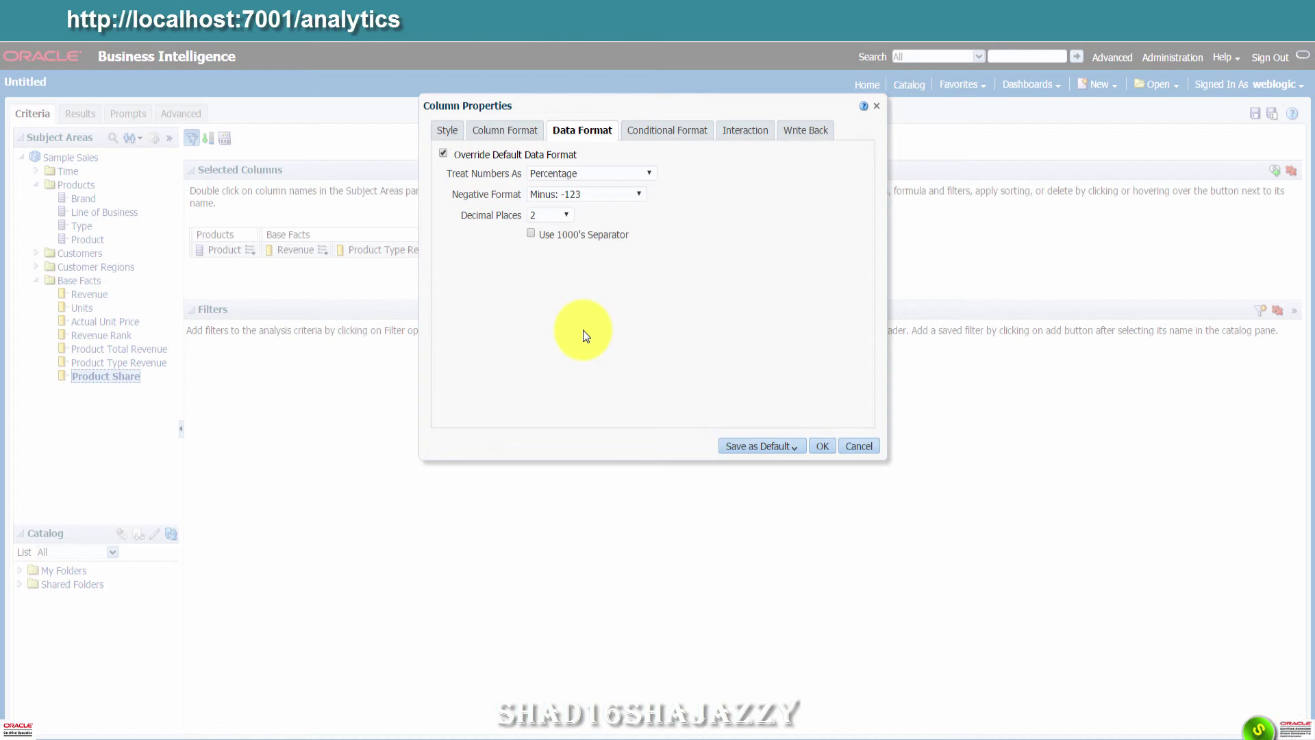
click(828, 449)
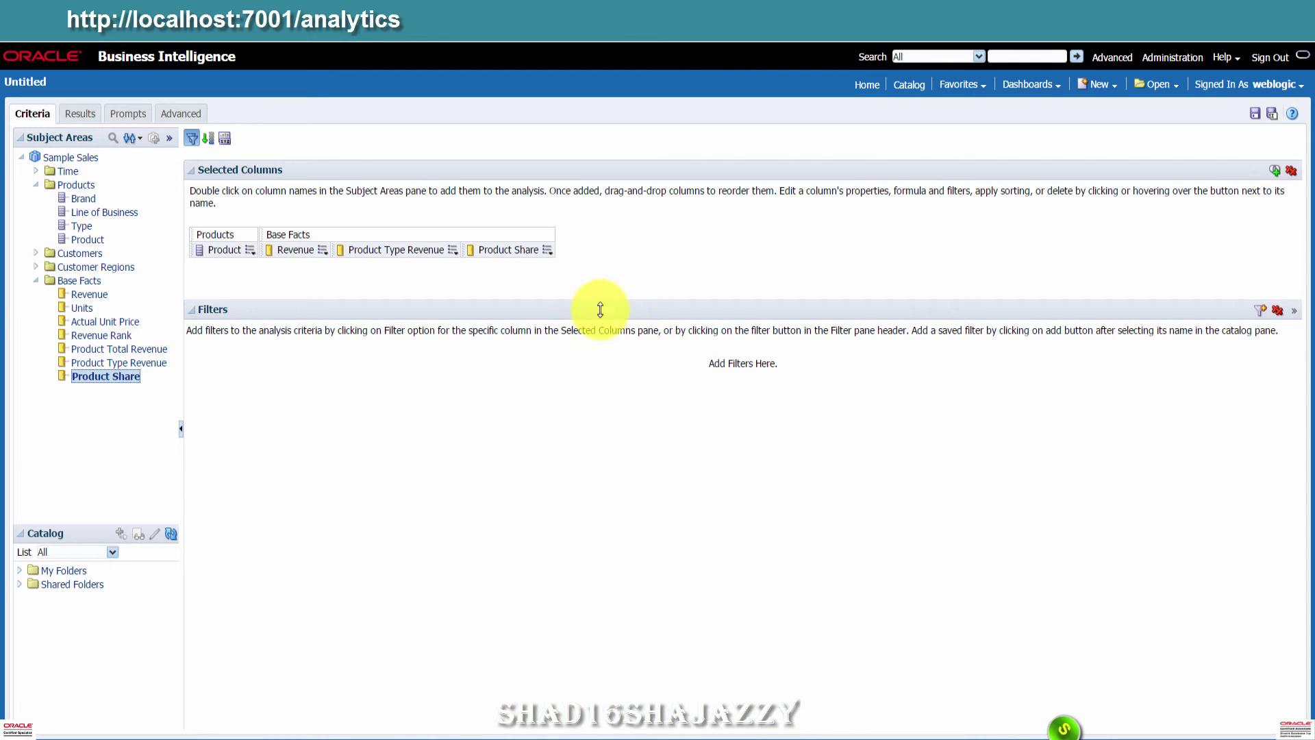
- Sort the analysis ascending by Product Share and view the results table
click(549, 250)
mouse_move(569, 269)
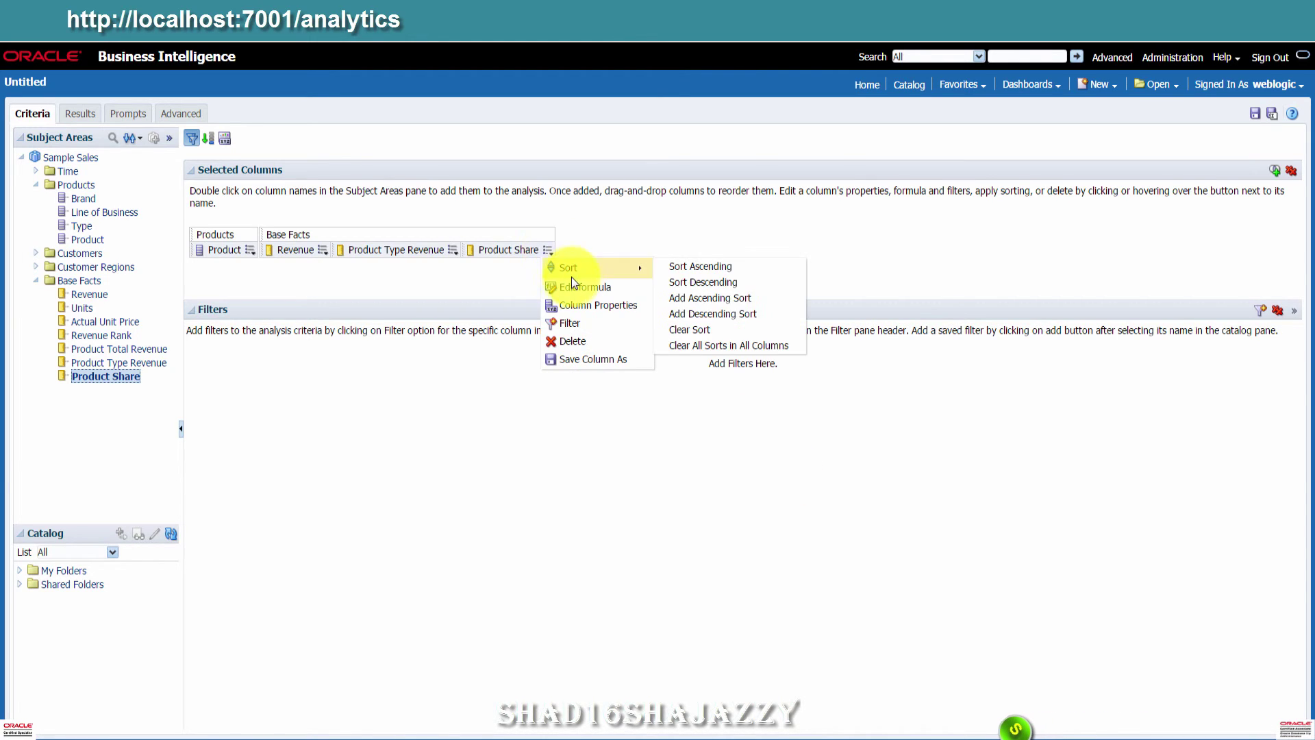
click(705, 267)
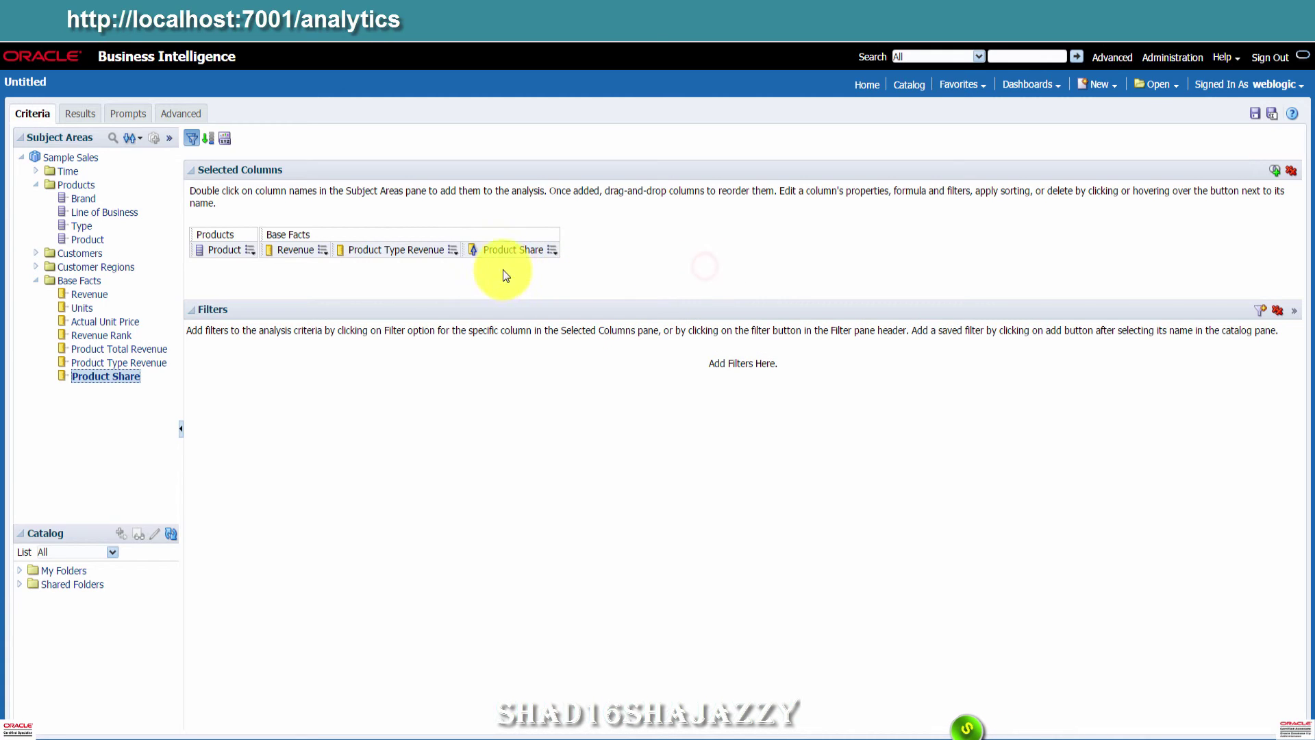
click(84, 114)
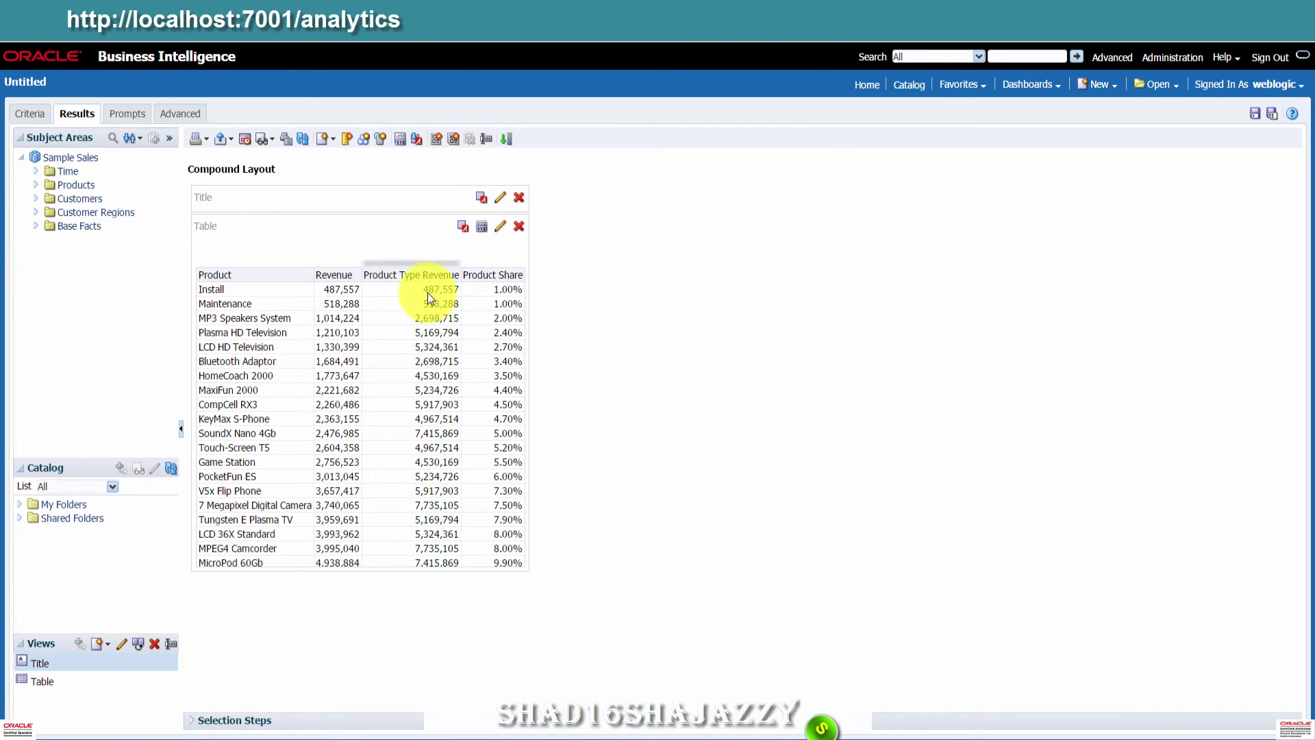
click(427, 293)
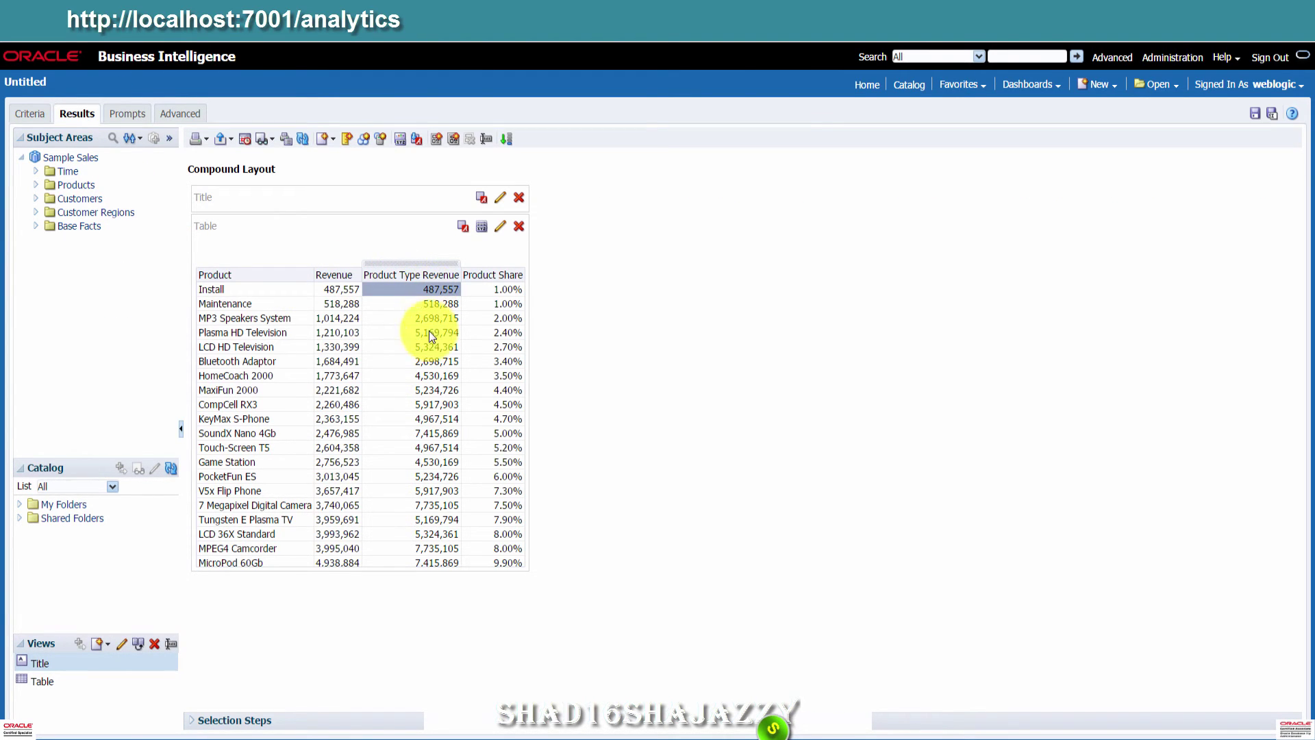
click(428, 562)
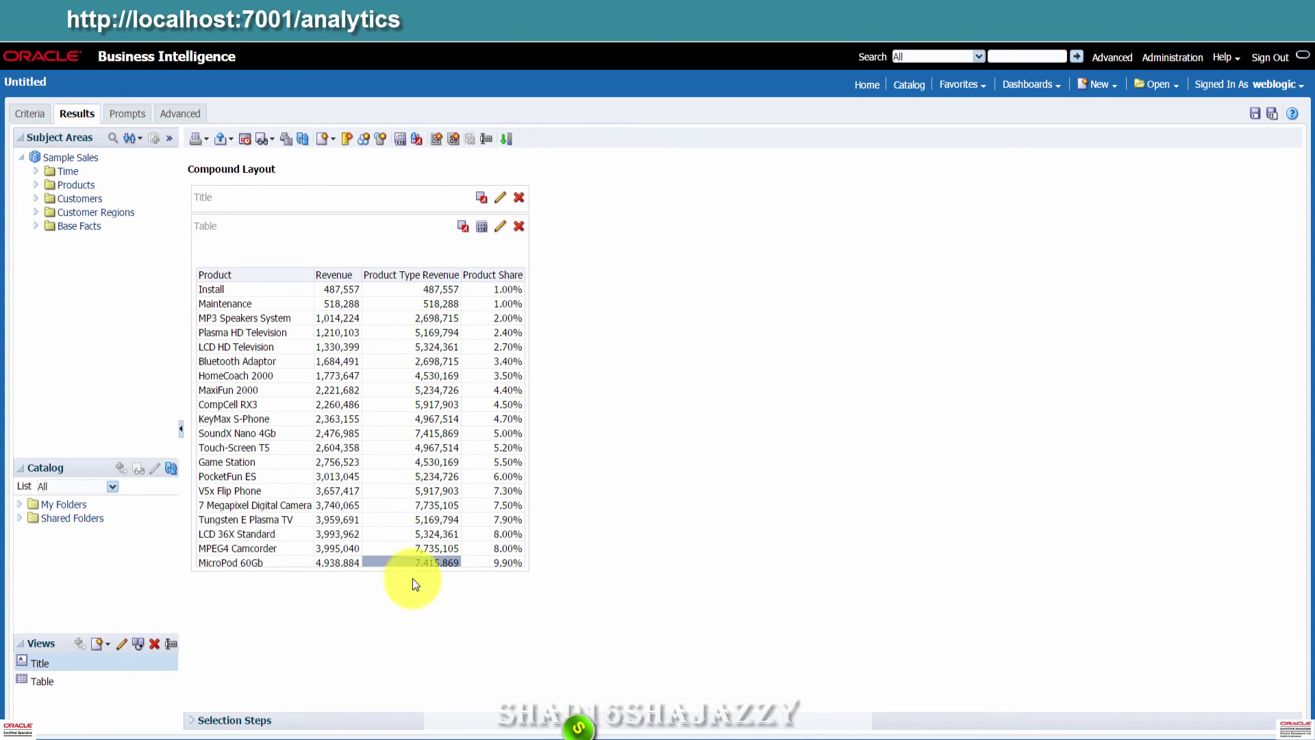
click(434, 291)
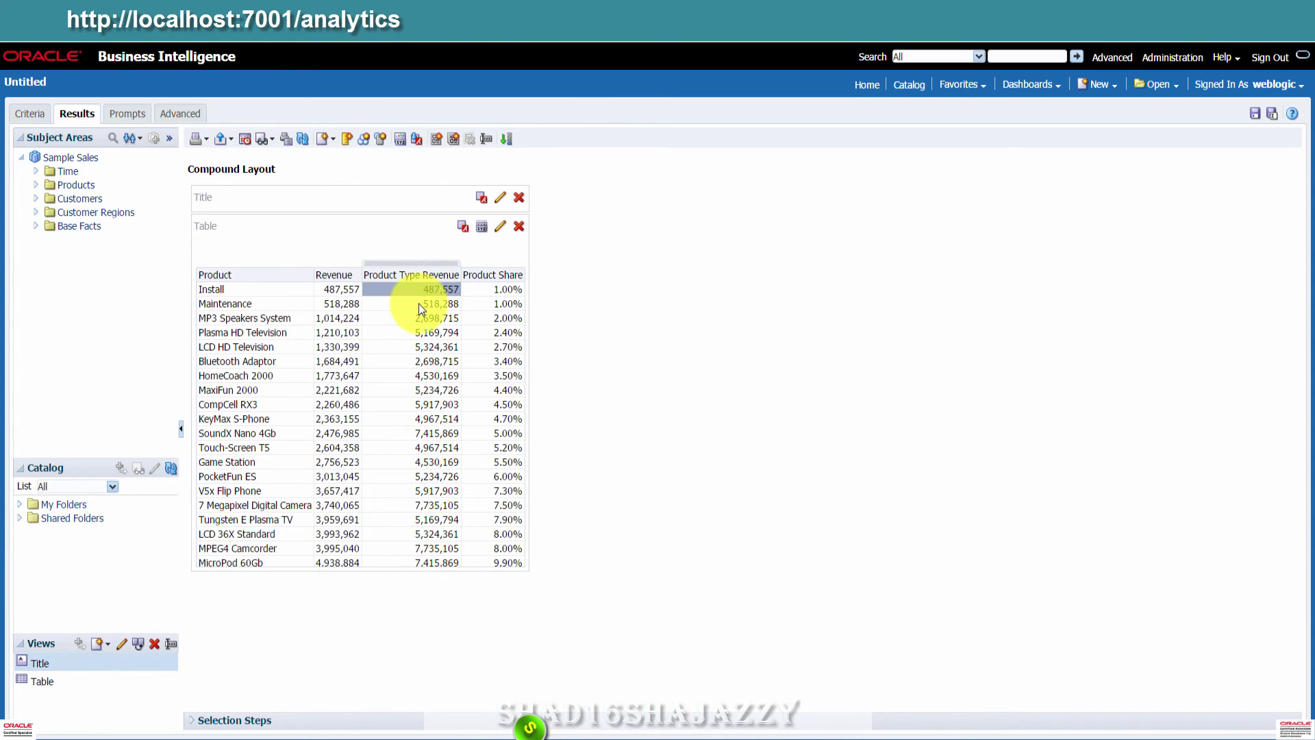
click(419, 303)
click(408, 320)
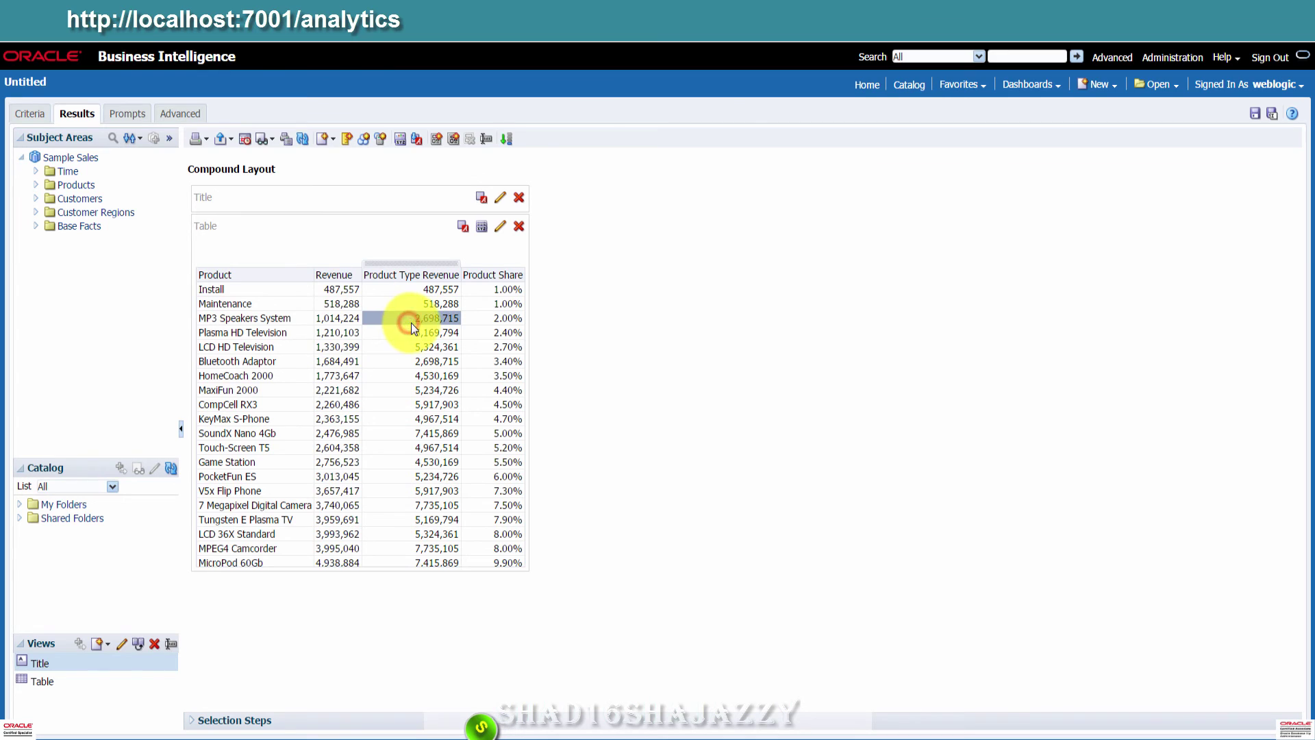
click(339, 319)
click(430, 319)
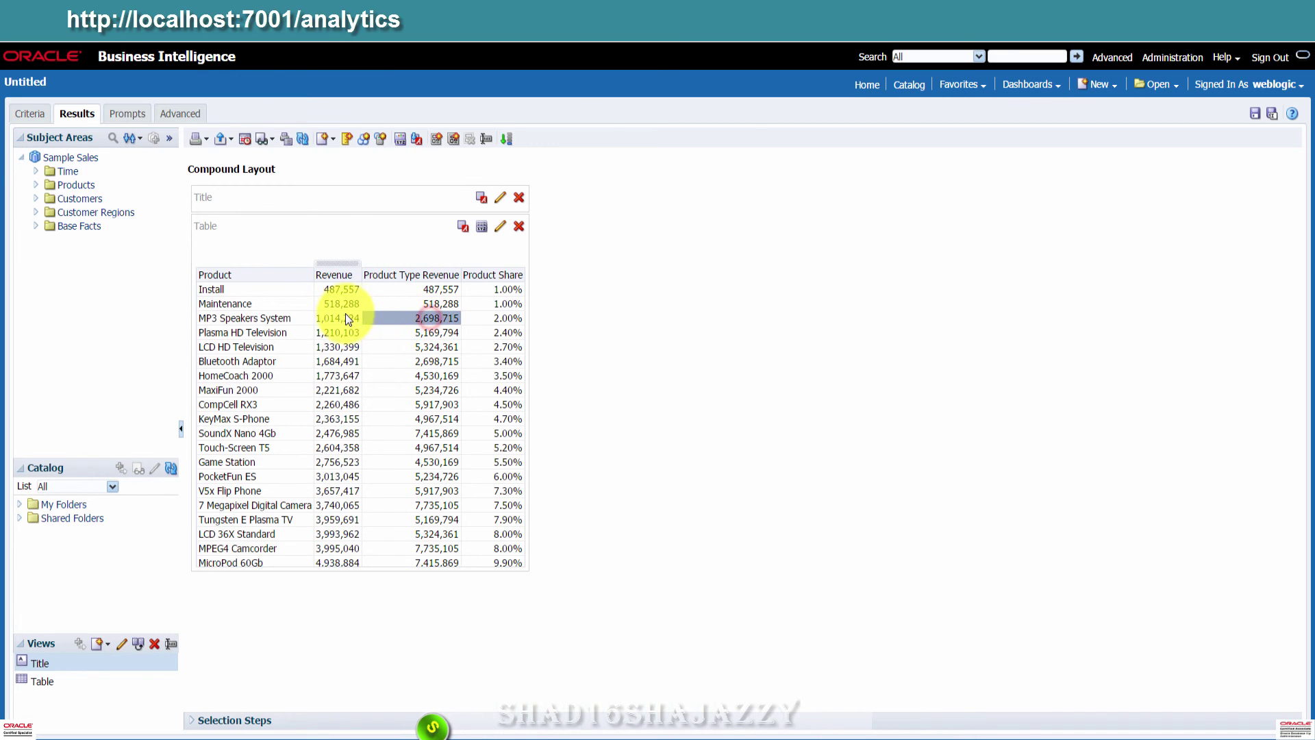
click(338, 319)
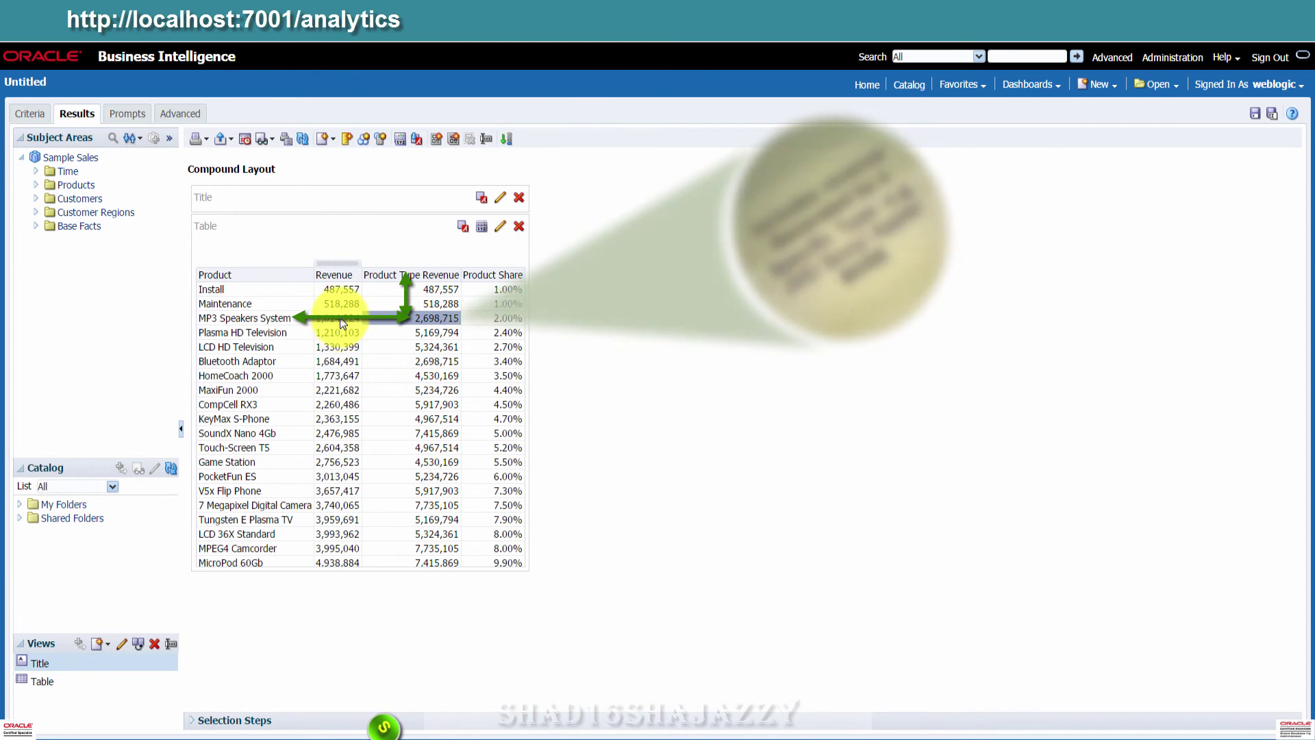
click(218, 318)
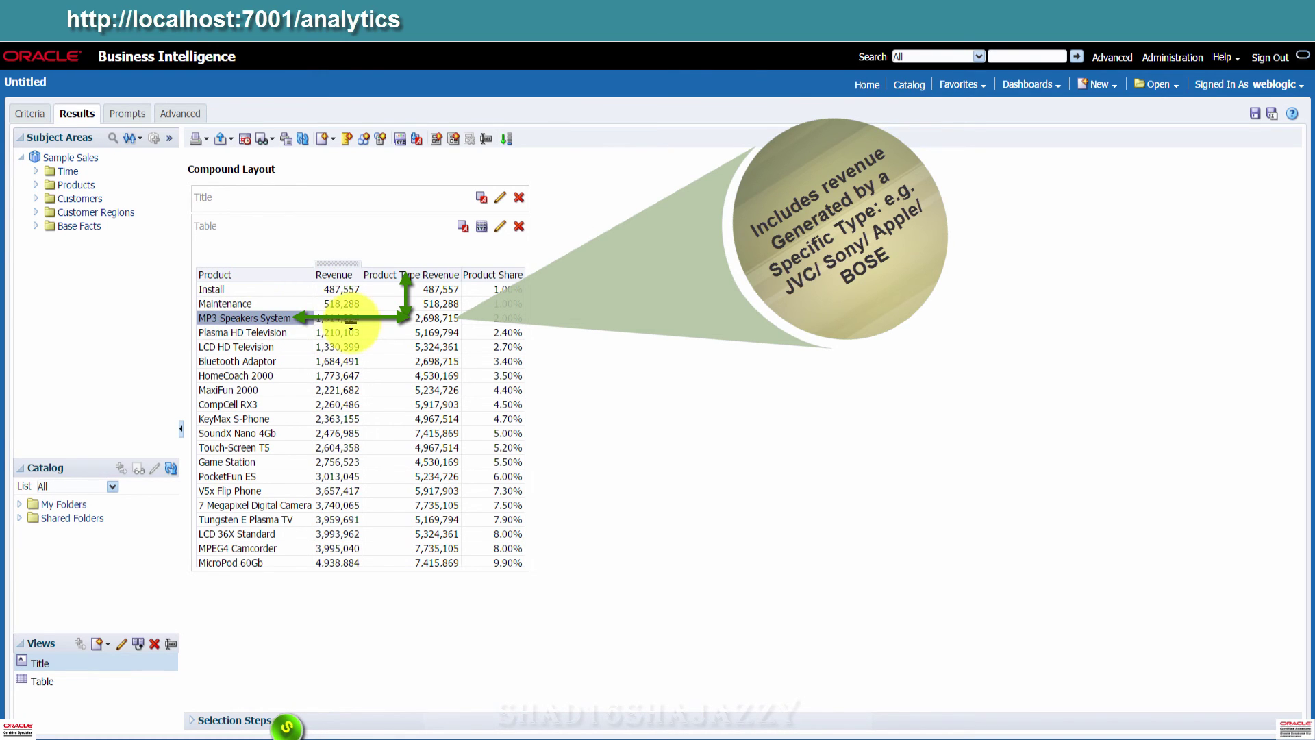
click(427, 321)
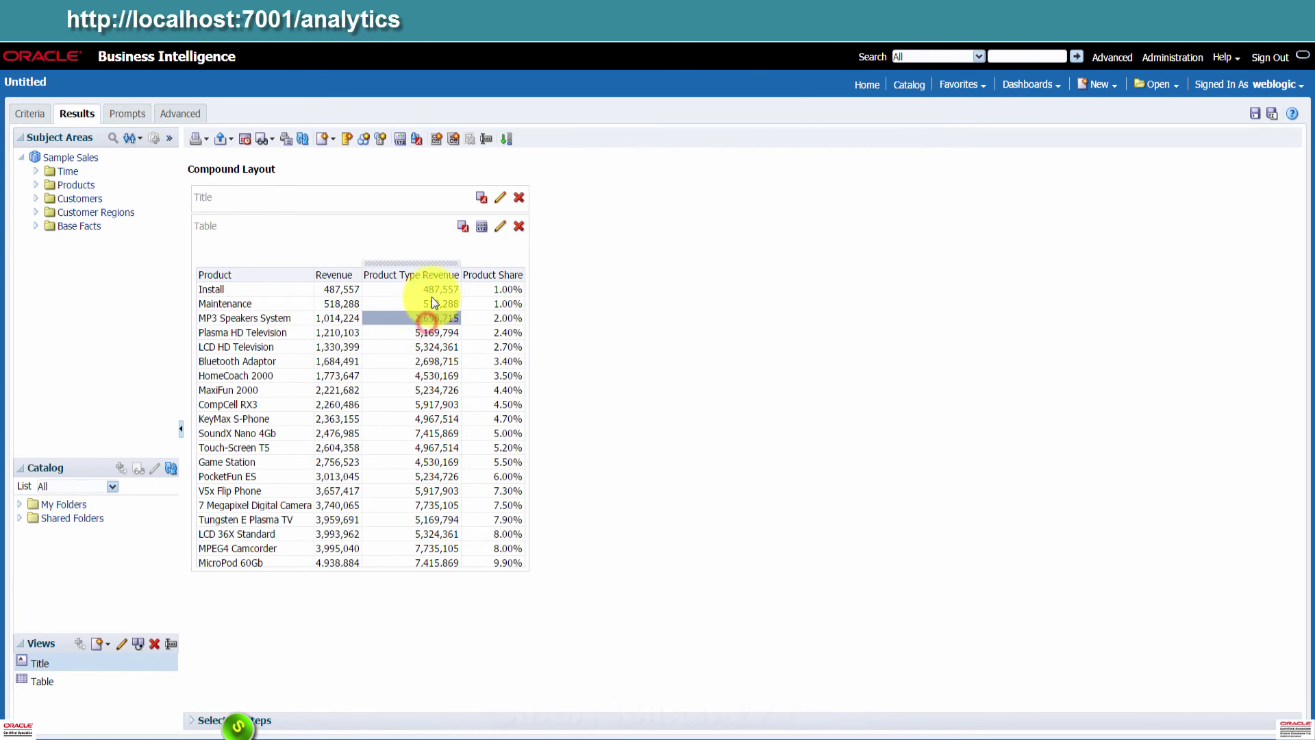
click(500, 293)
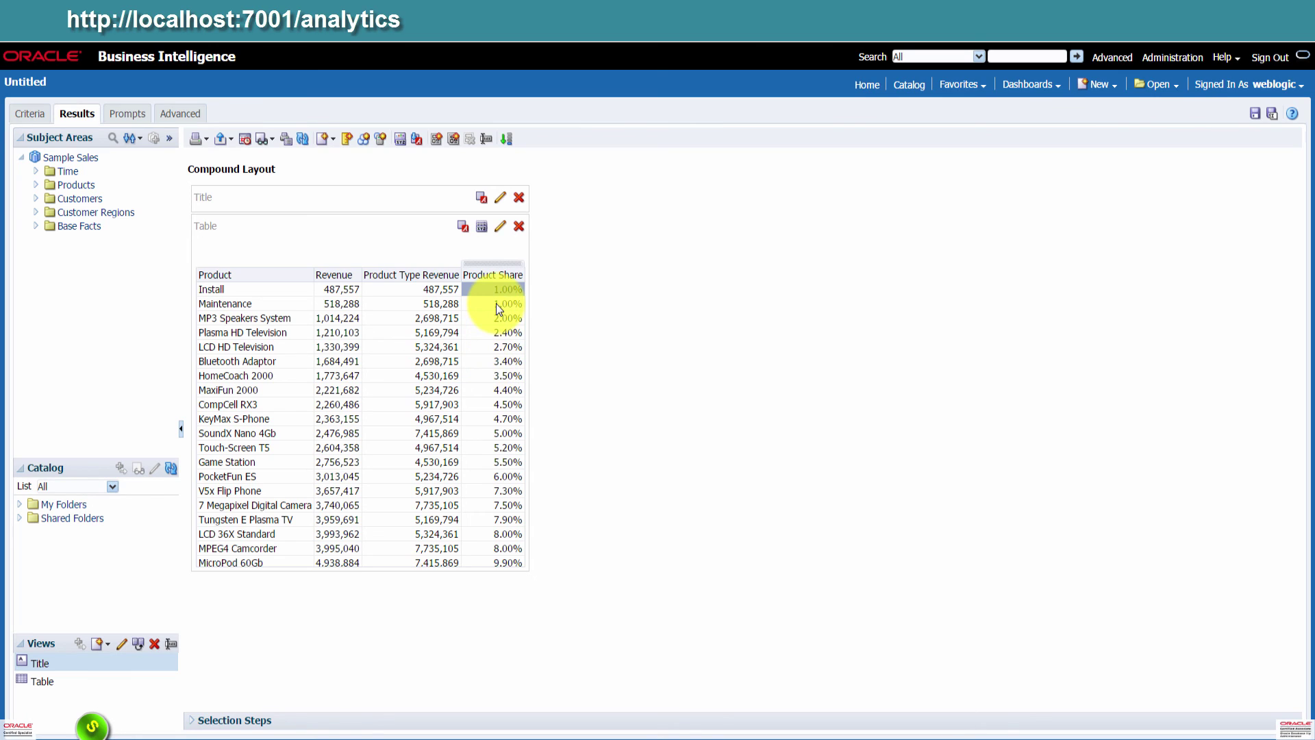
click(496, 303)
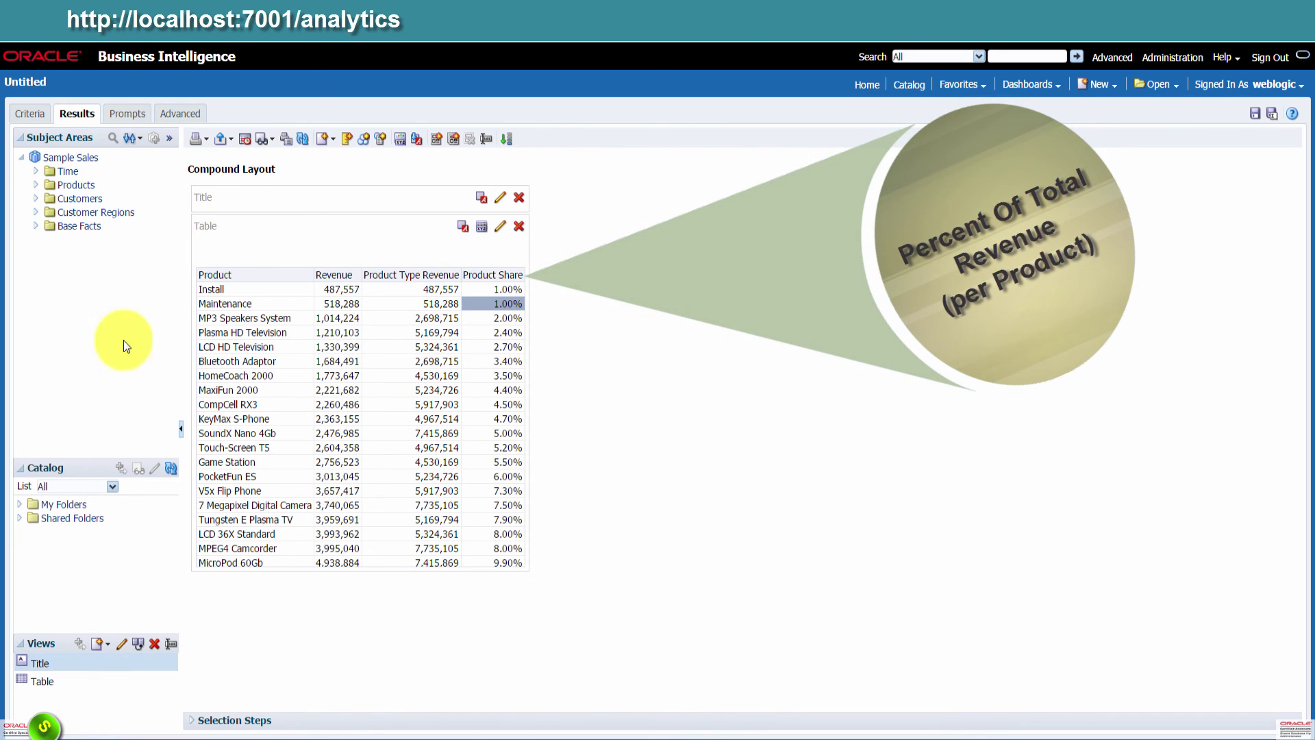